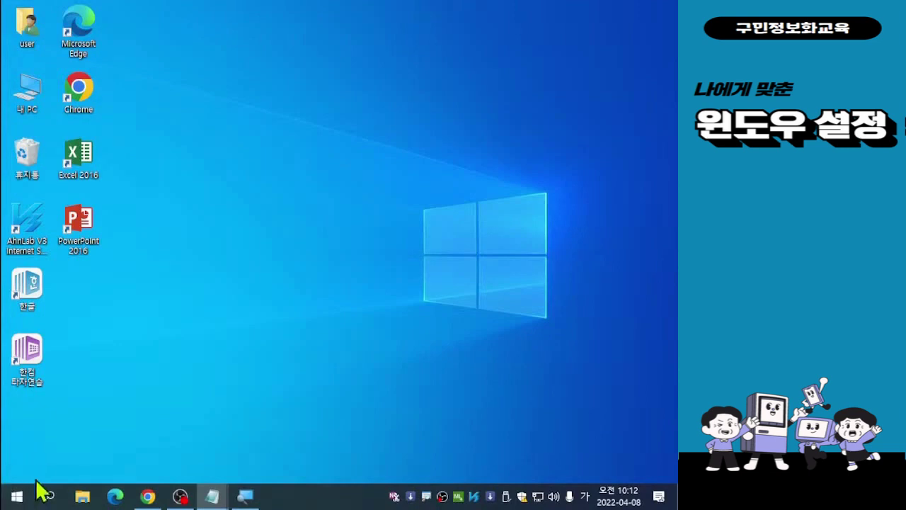
Look over the app list and tiles in the Start menu, and close it
click(18, 498)
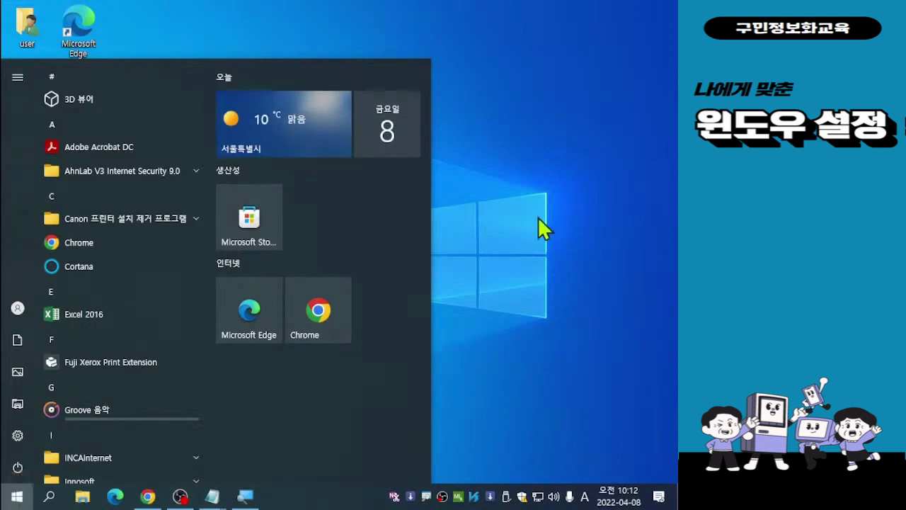
click(538, 137)
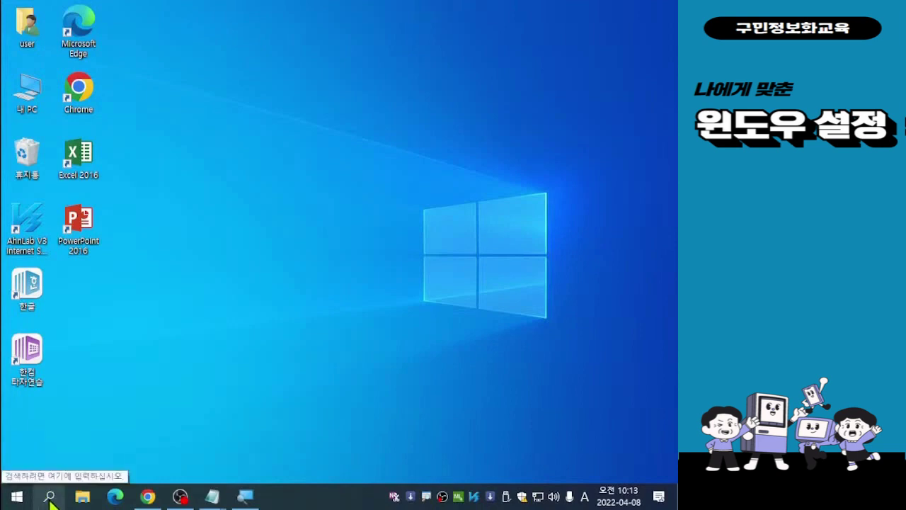
Search Windows for the app 워드패드 and close the search results
click(50, 498)
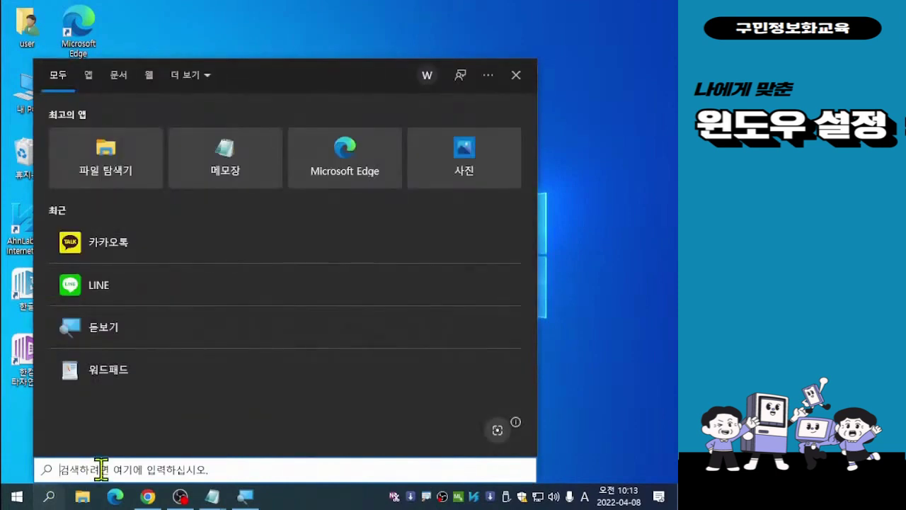
key(ctrl)
key(ctrl)
key(ctrl)
key(ctrl)
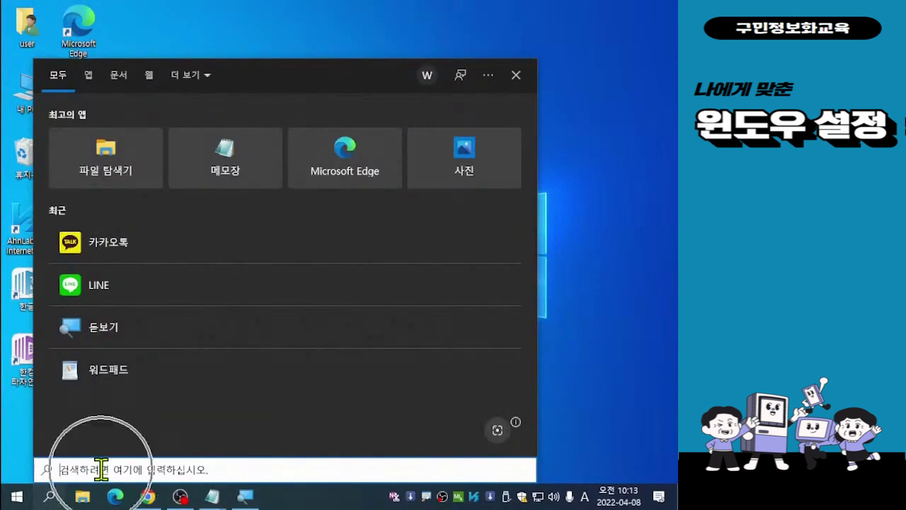
key(ctrl)
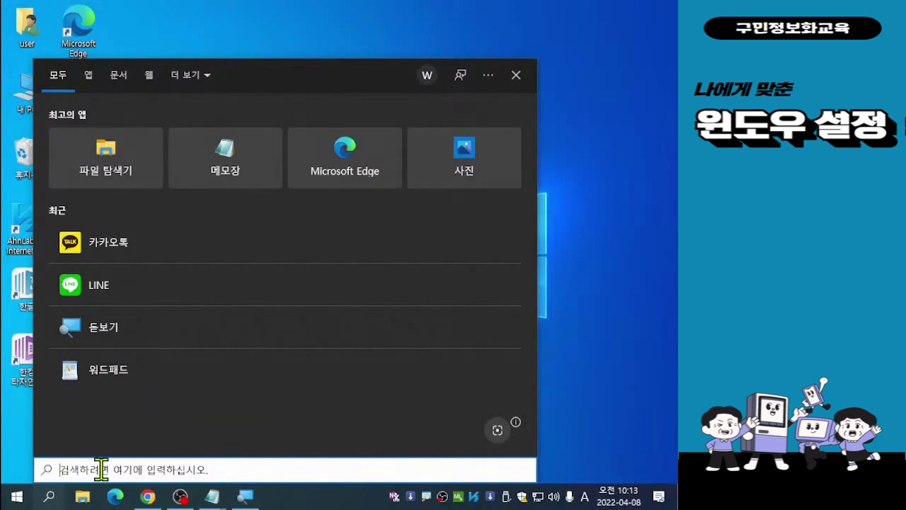
text(dn)
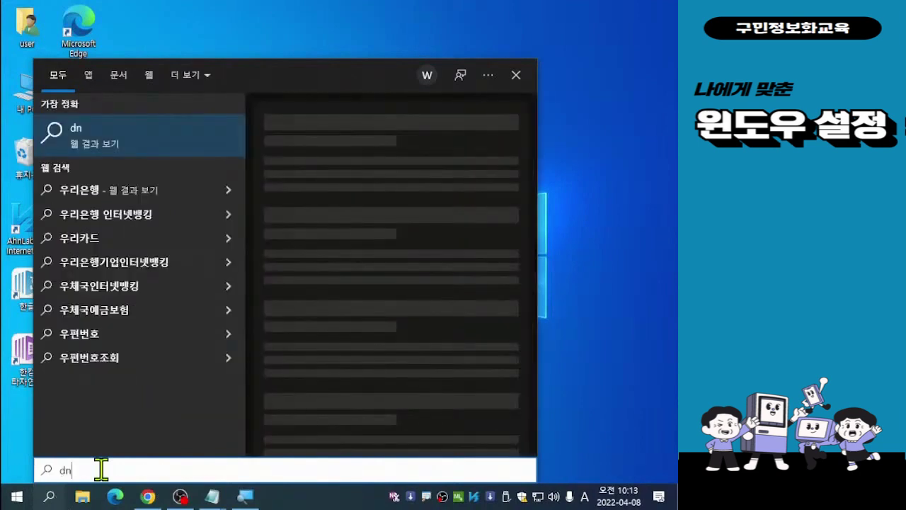
key(BackSpace)
key(BackSpace)
key(Hangul)
text(워)
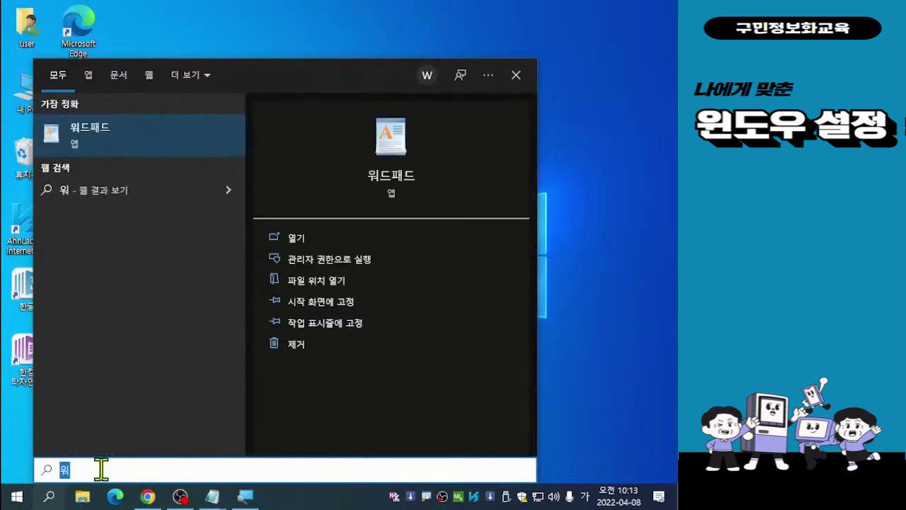
text(드패드)
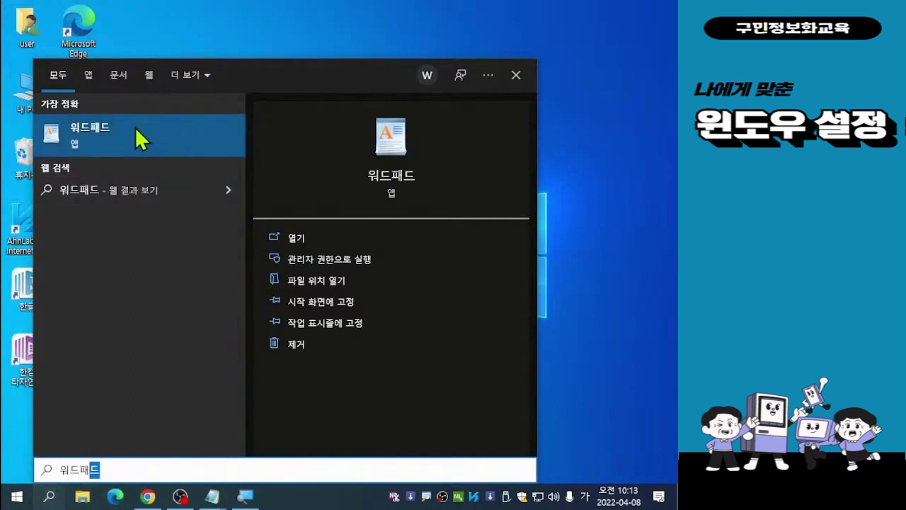
click(101, 139)
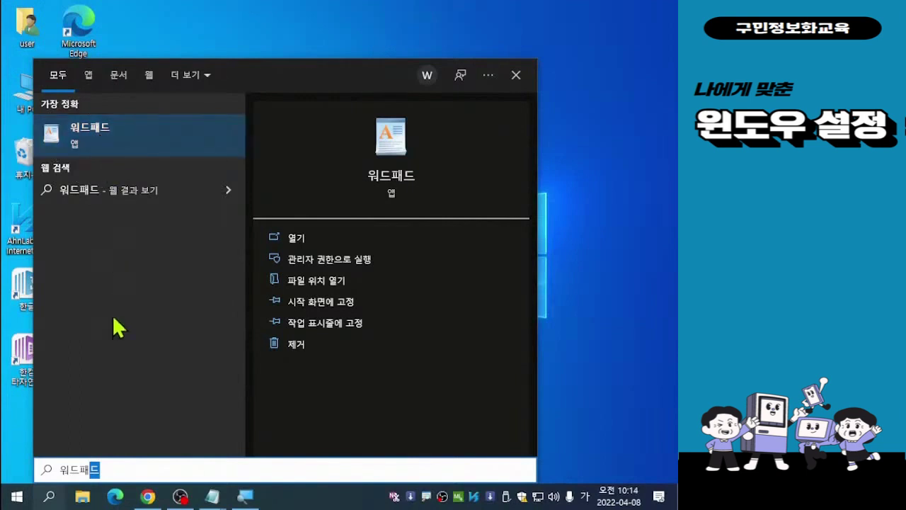
click(50, 498)
click(517, 75)
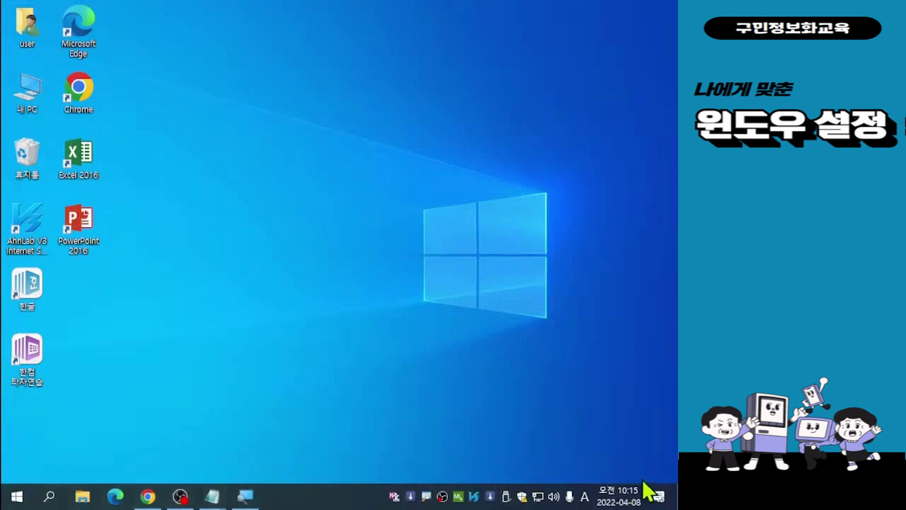
Set the taskbar's search display to hidden (숨김)
right_click(311, 501)
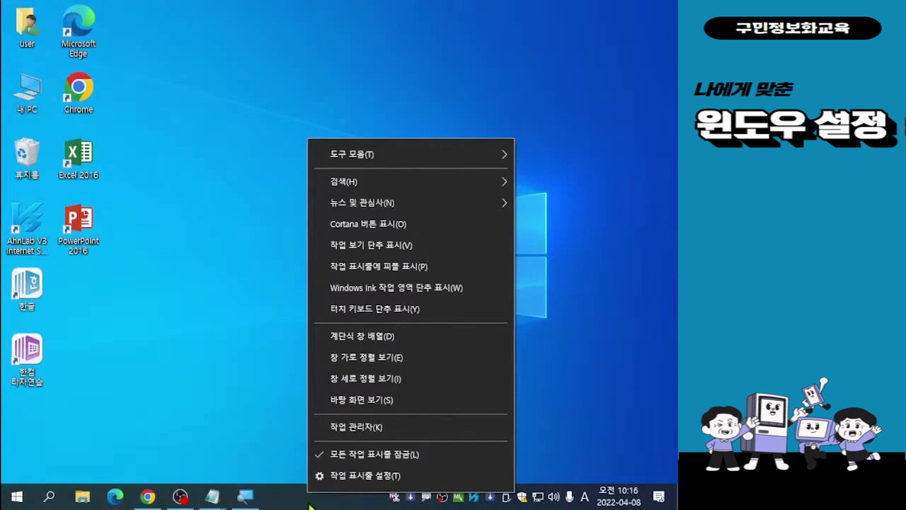
mouse_move(370, 182)
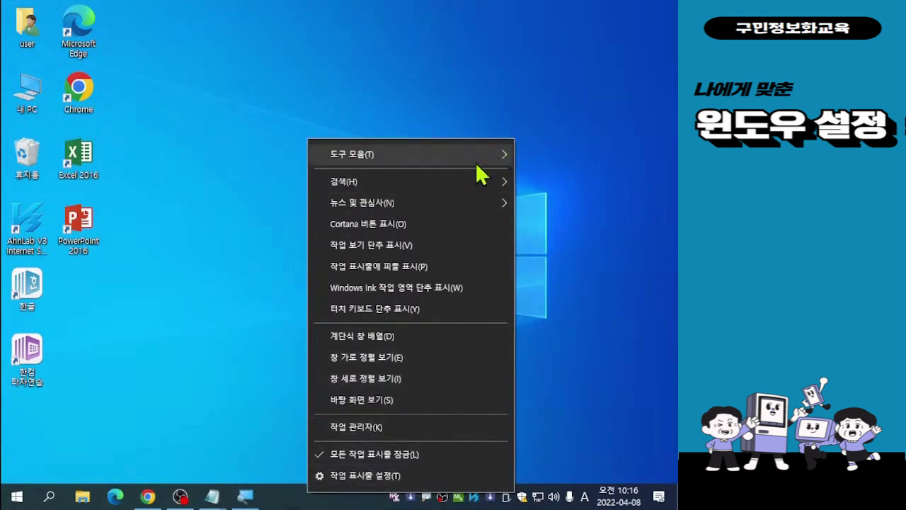
mouse_move(429, 191)
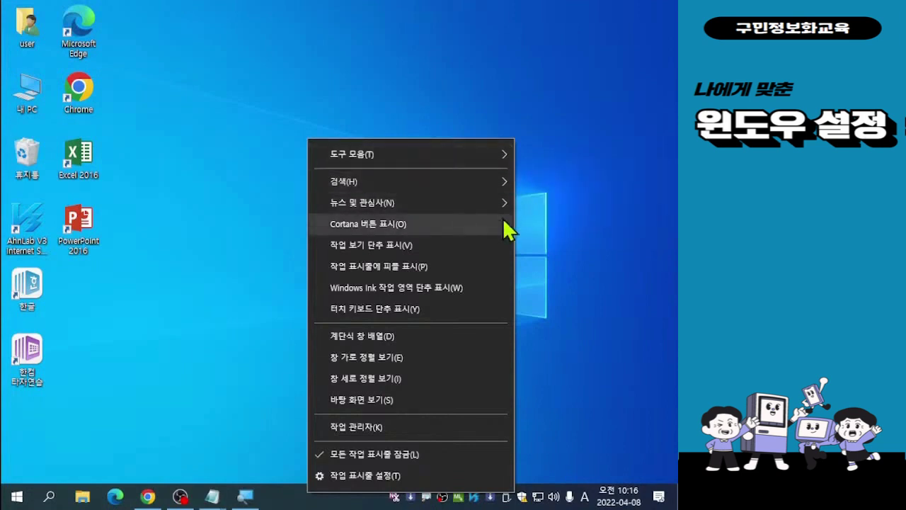
mouse_move(504, 161)
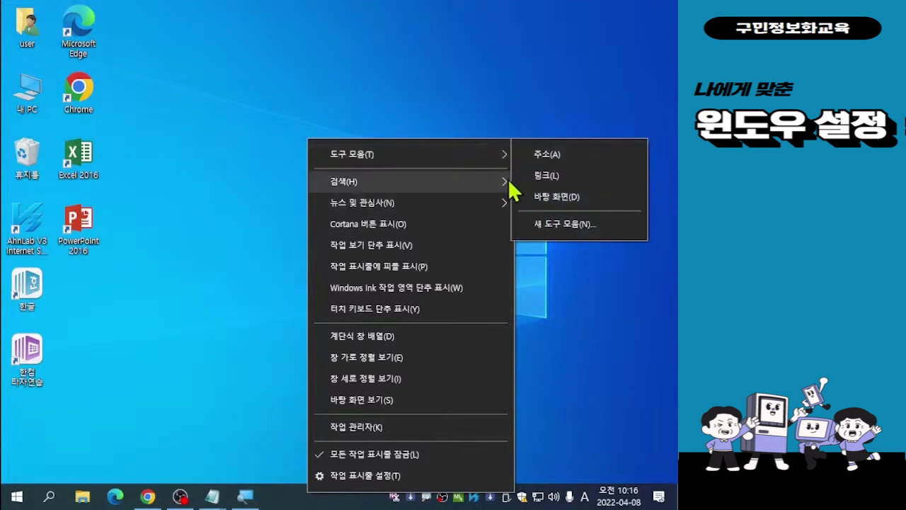
mouse_move(505, 185)
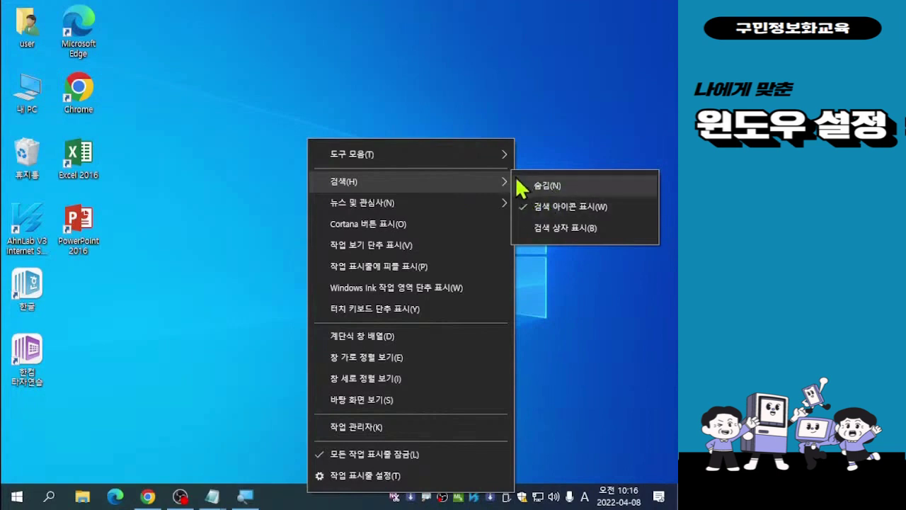
click(523, 183)
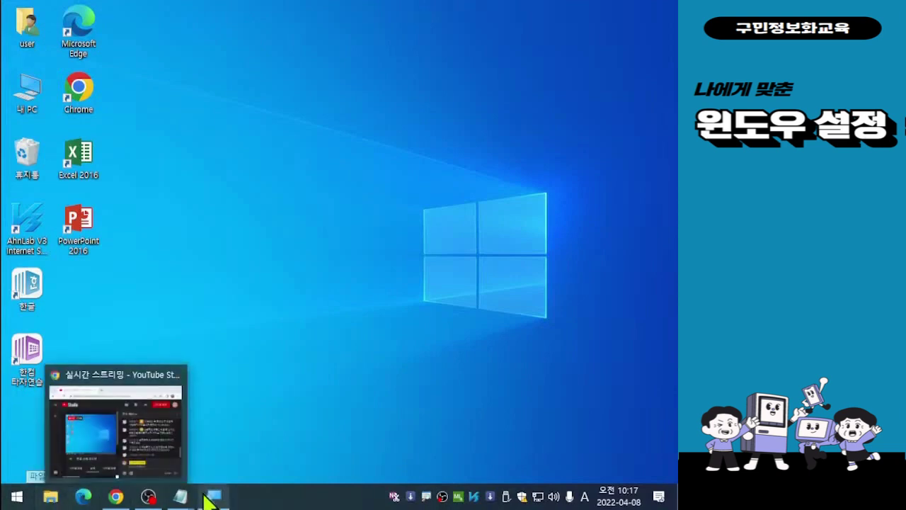
mouse_move(180, 497)
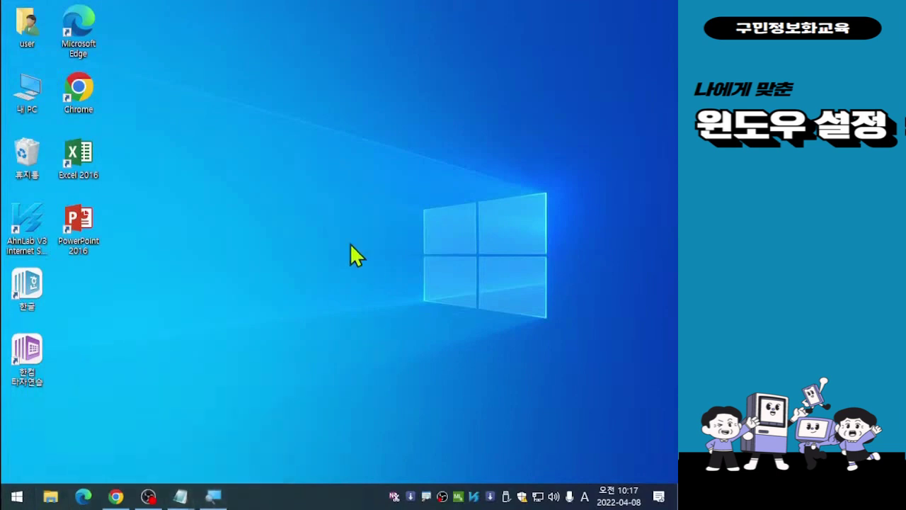
Set the taskbar's search display to show the search box (검색 상자 표시)
right_click(306, 504)
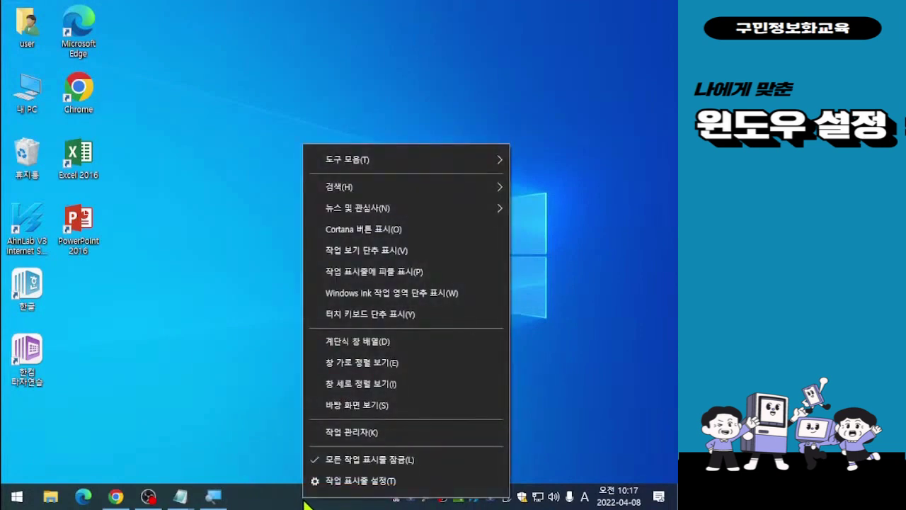
mouse_move(372, 190)
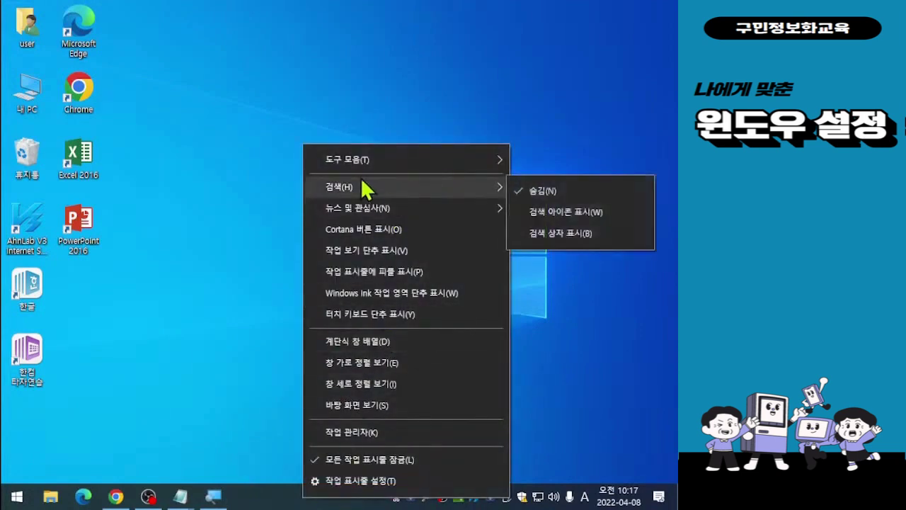
click(519, 232)
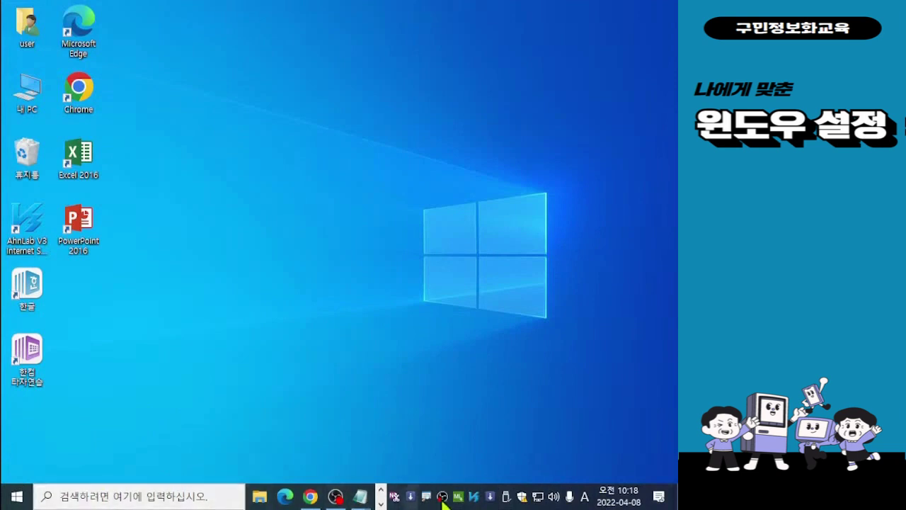
mouse_move(612, 501)
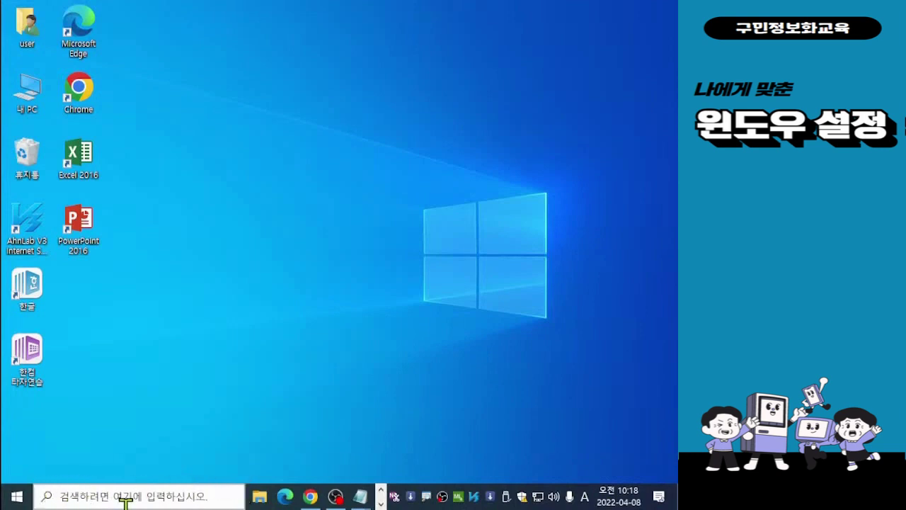
mouse_move(369, 505)
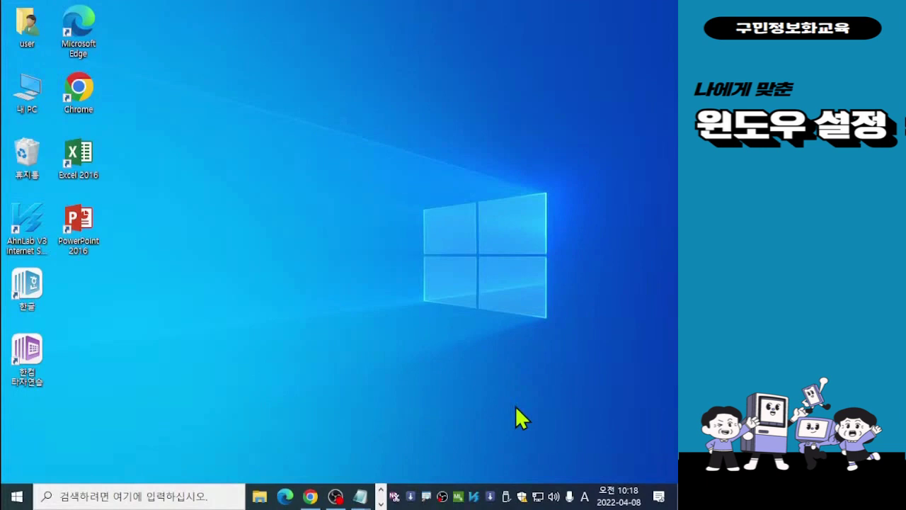
Try to open the taskbar's own context menu from the gaps around its crowded icons
right_click(399, 502)
click(379, 313)
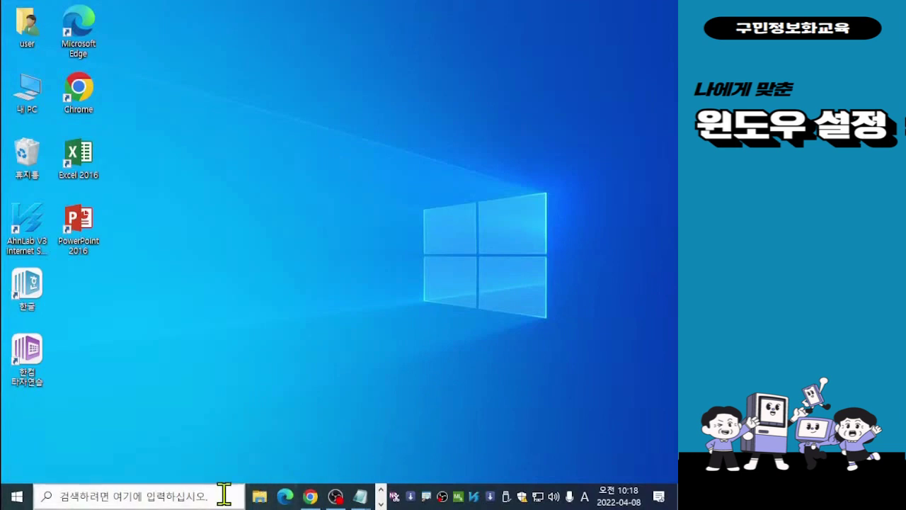
right_click(277, 490)
right_click(270, 501)
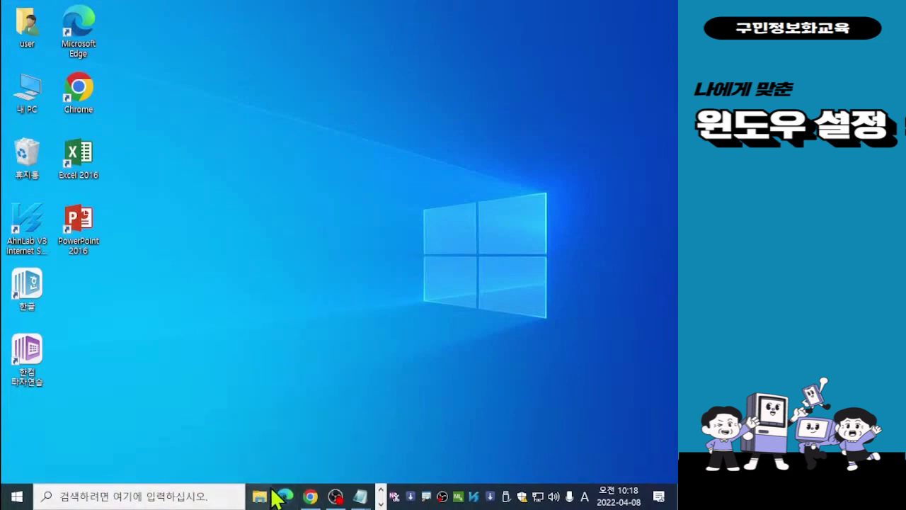
right_click(269, 494)
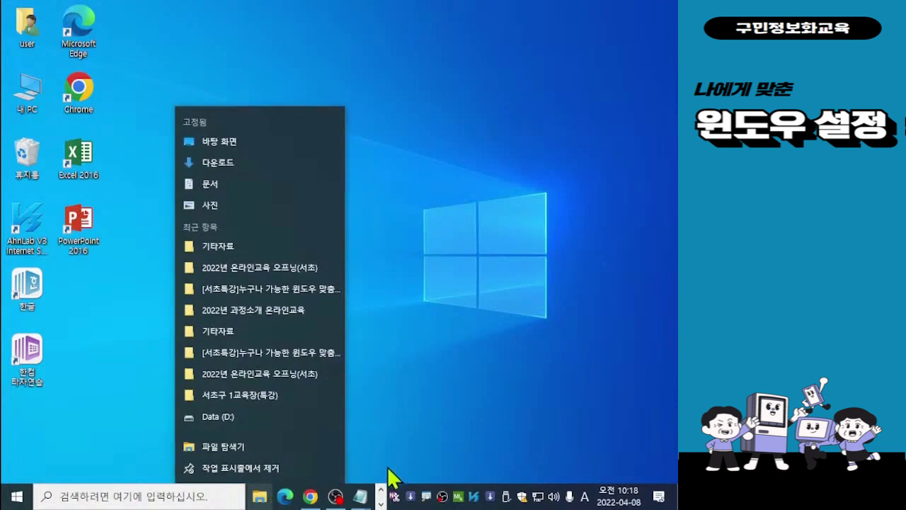
click(381, 494)
right_click(381, 488)
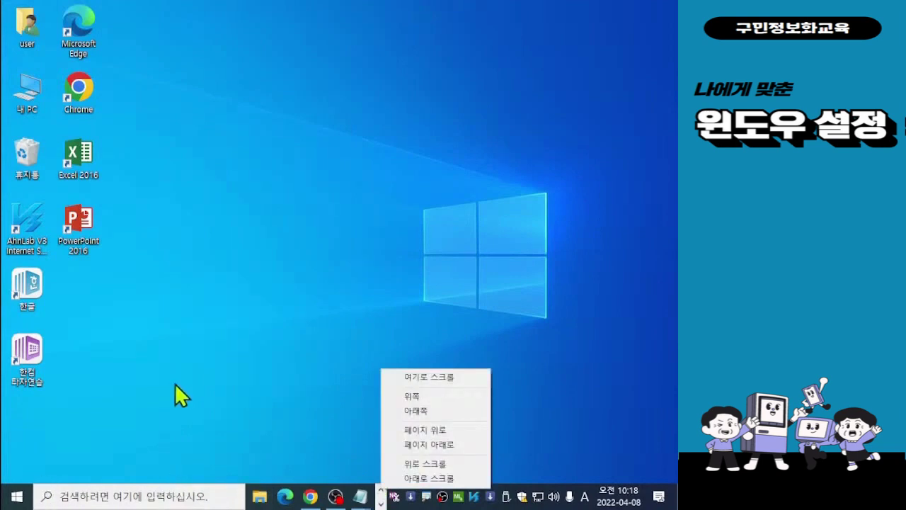
click(172, 413)
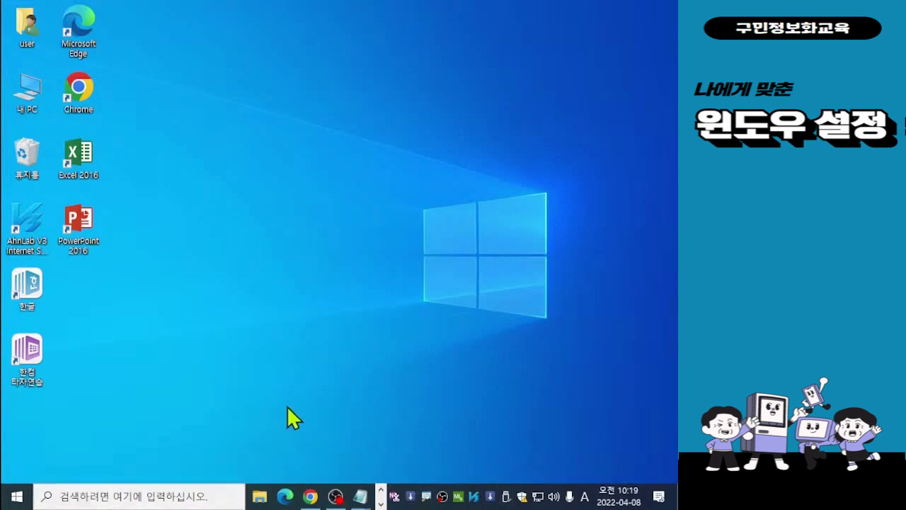
Unpin Microsoft Edge and File Explorer from the taskbar
right_click(285, 497)
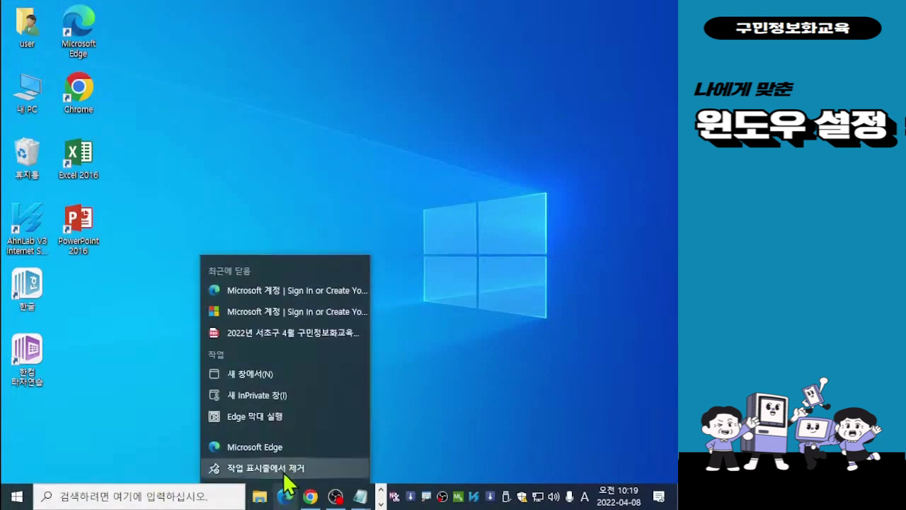
click(285, 473)
mouse_move(288, 489)
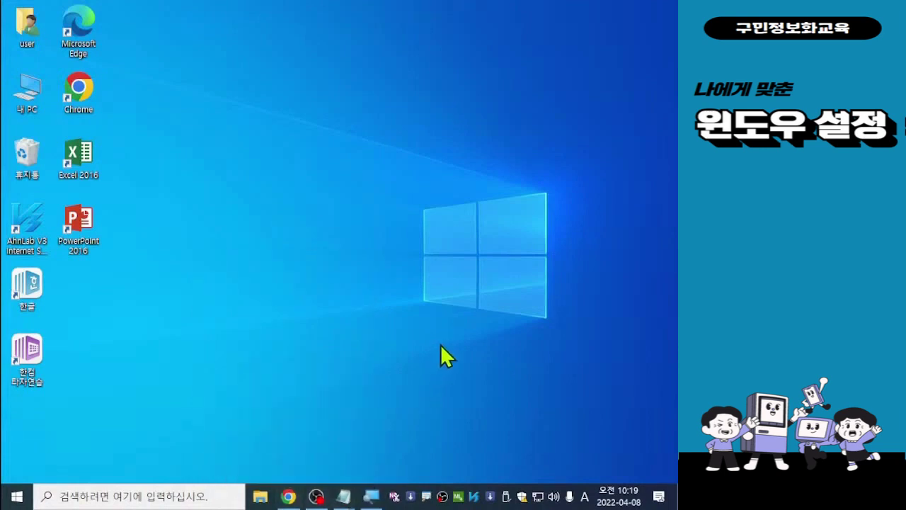
right_click(262, 499)
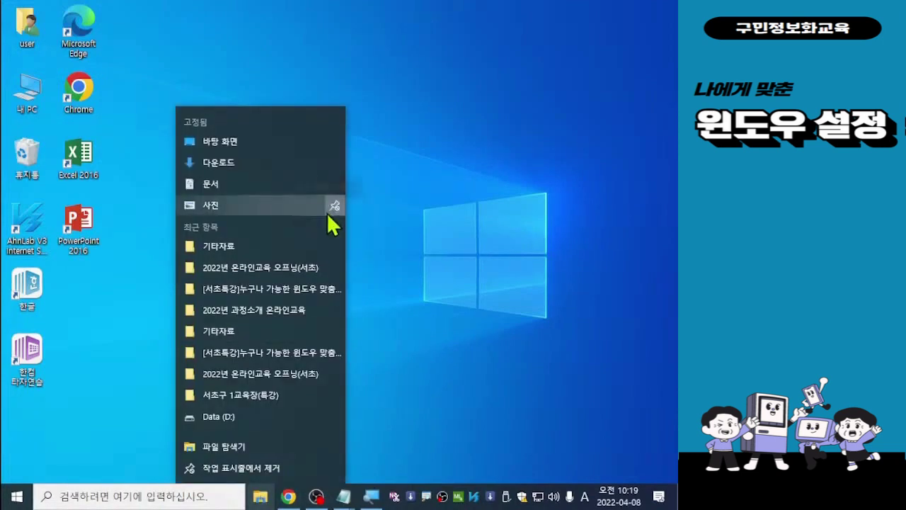
click(233, 468)
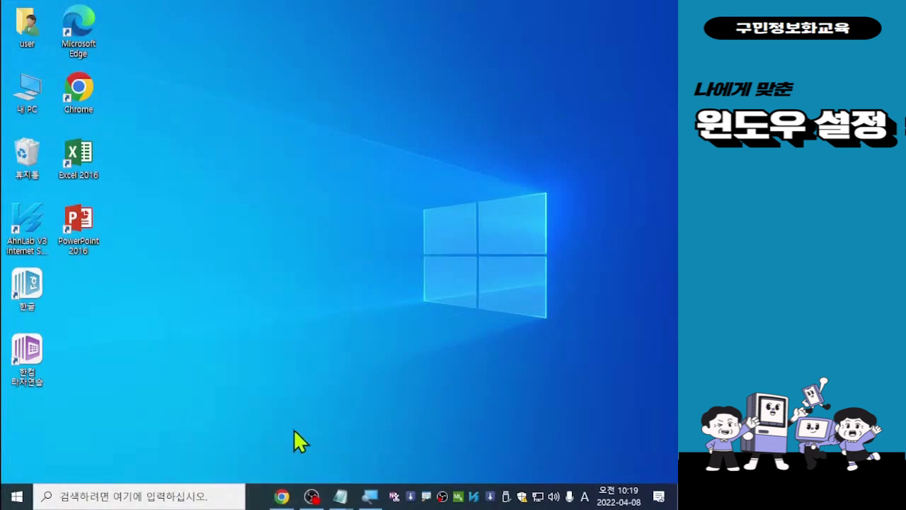
View the taskbar's search display options and dismiss them without choosing one
right_click(381, 497)
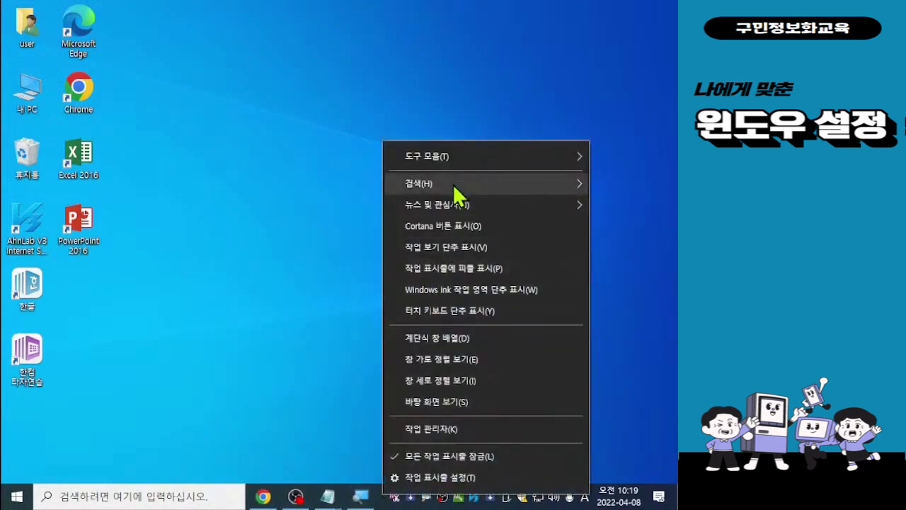
mouse_move(453, 187)
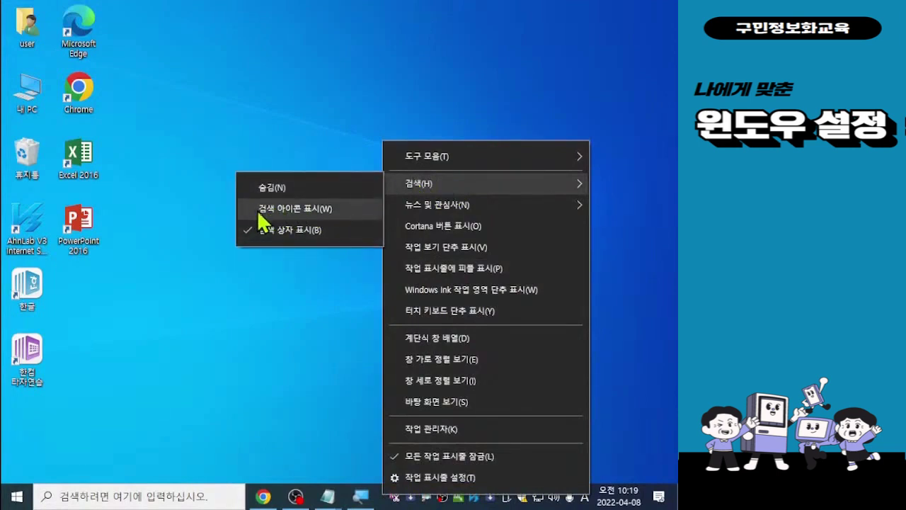
click(213, 307)
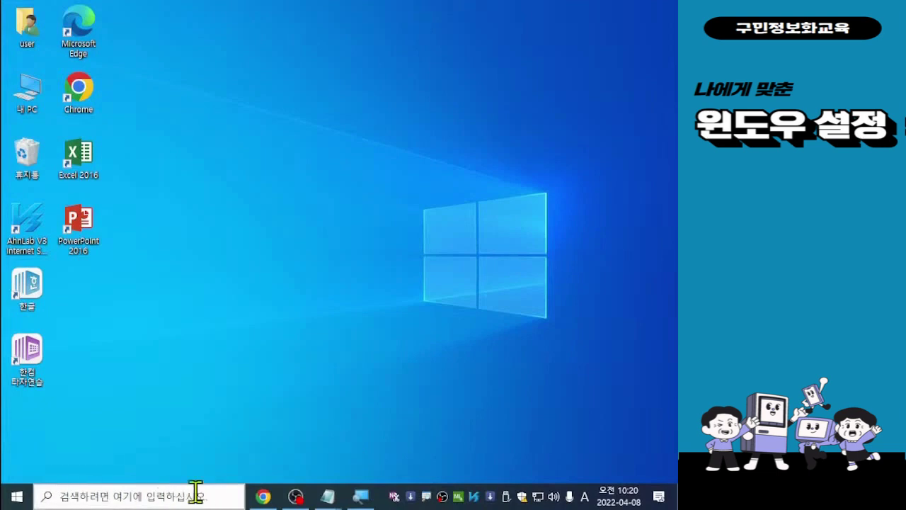
Set the taskbar's search display to show only the search icon (검색 아이콘 표시)
click(139, 498)
right_click(382, 499)
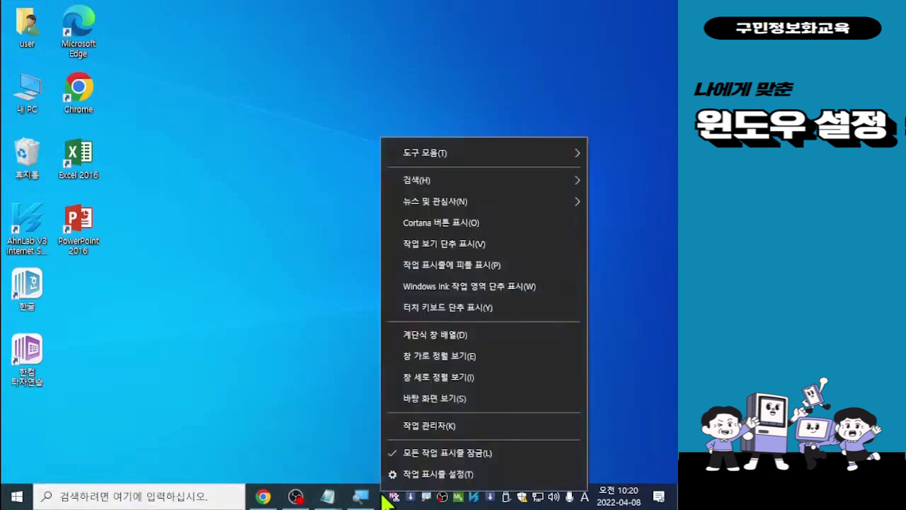
mouse_move(431, 164)
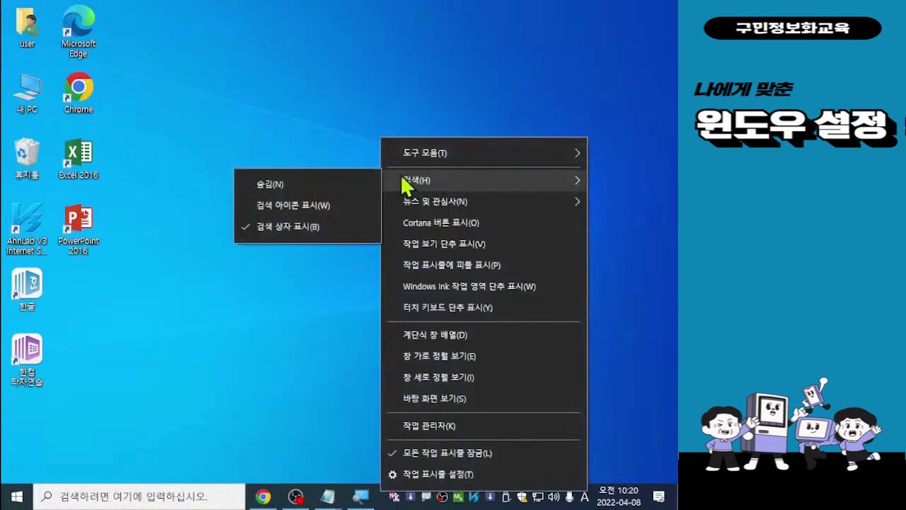
click(305, 216)
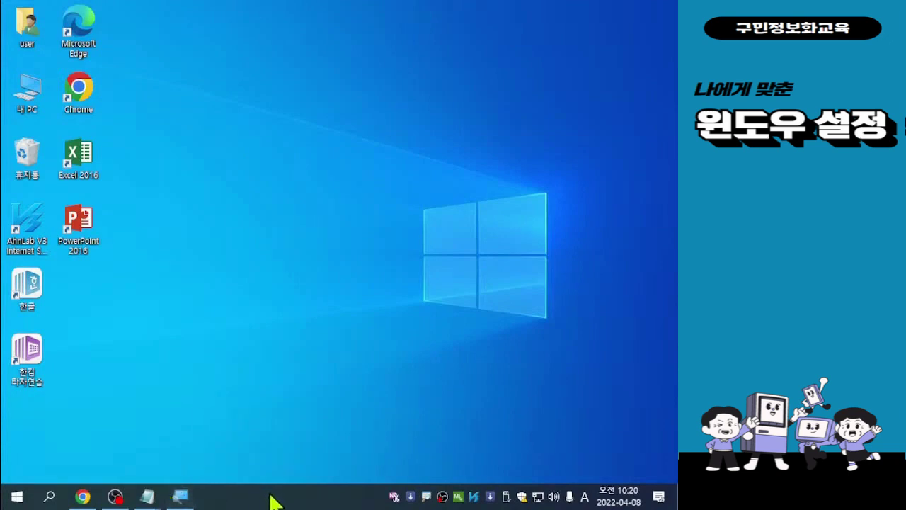
key(ctrl)
key(ctrl)
key(ctrl)
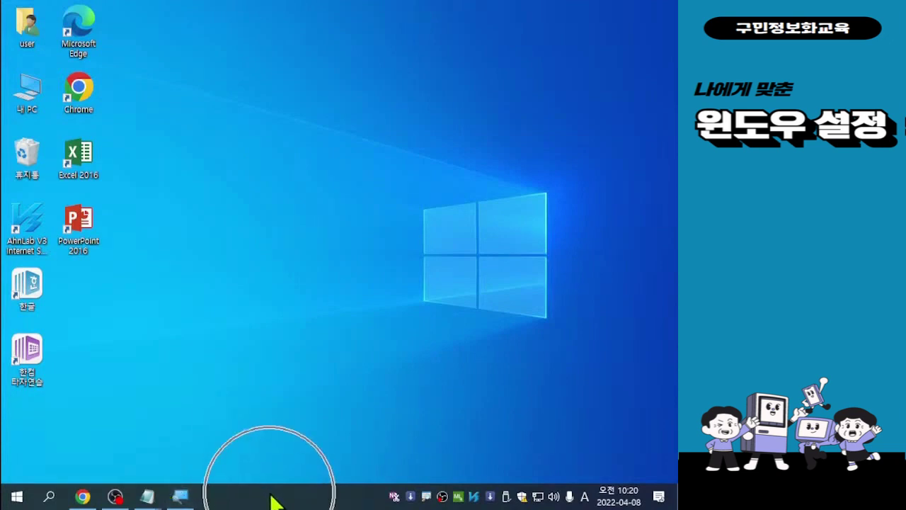
key(ctrl)
key(ctrl)
key(ctrl)
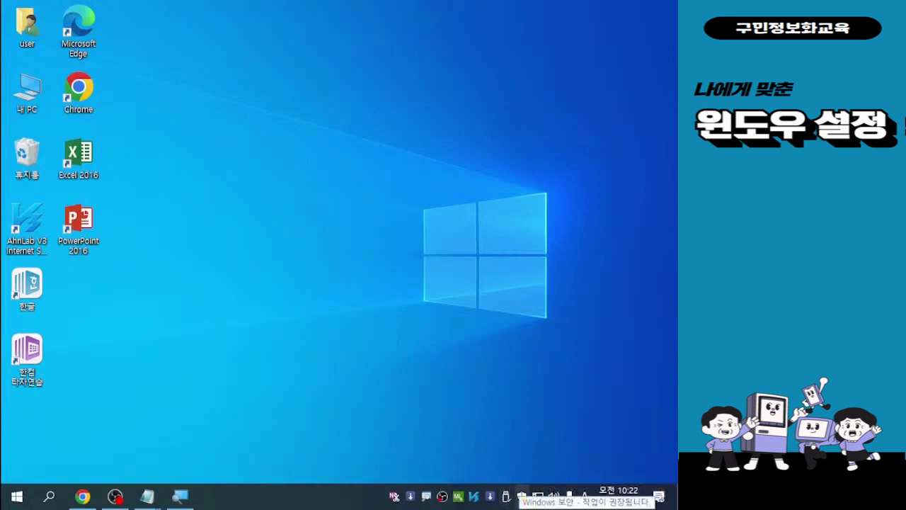
View the USB device removal options in the taskbar's notification area and dismiss them without ejecting anything
click(509, 499)
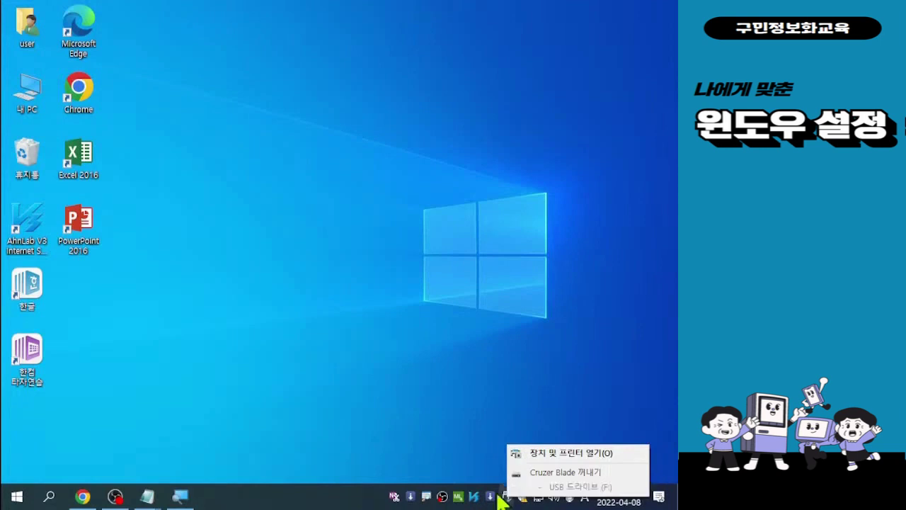
click(482, 443)
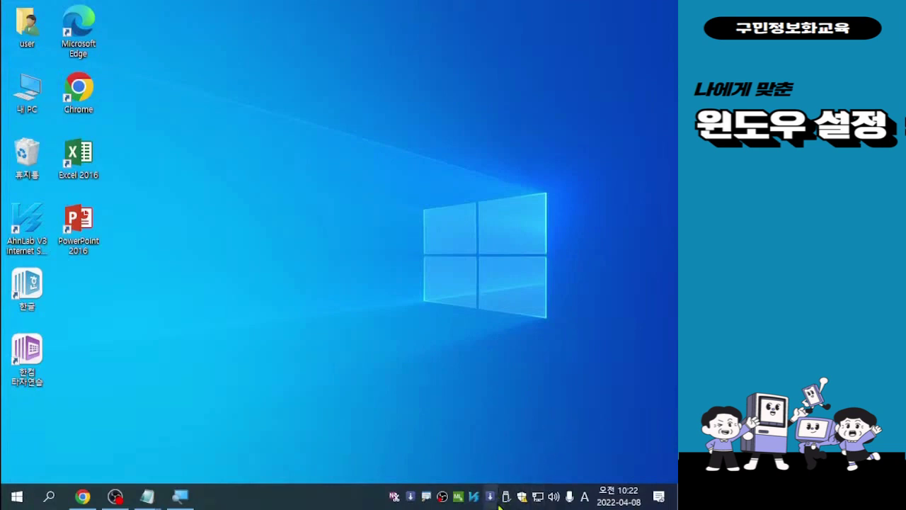
Toggle the input mode between English and Korean with the taskbar's language indicator, ending on English (A)
click(584, 497)
click(585, 497)
click(584, 497)
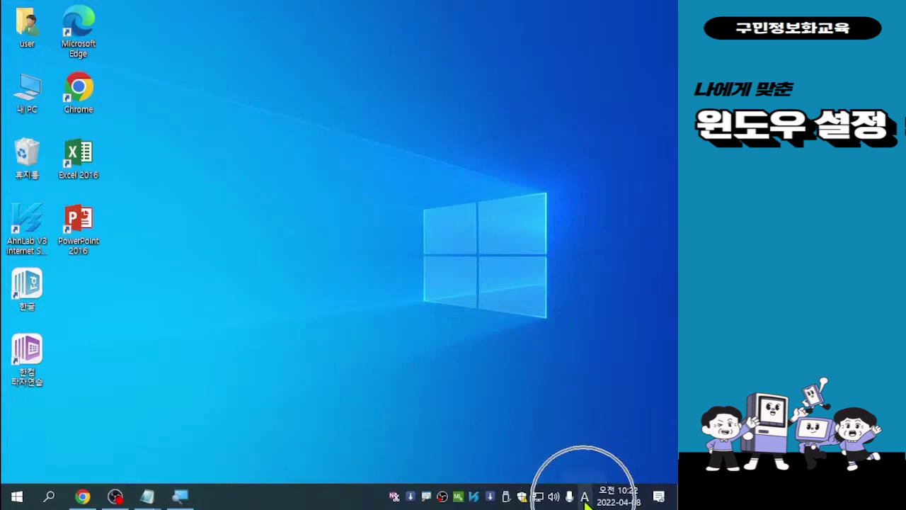
key(ctrl)
key(ctrl)
key(ctrl)
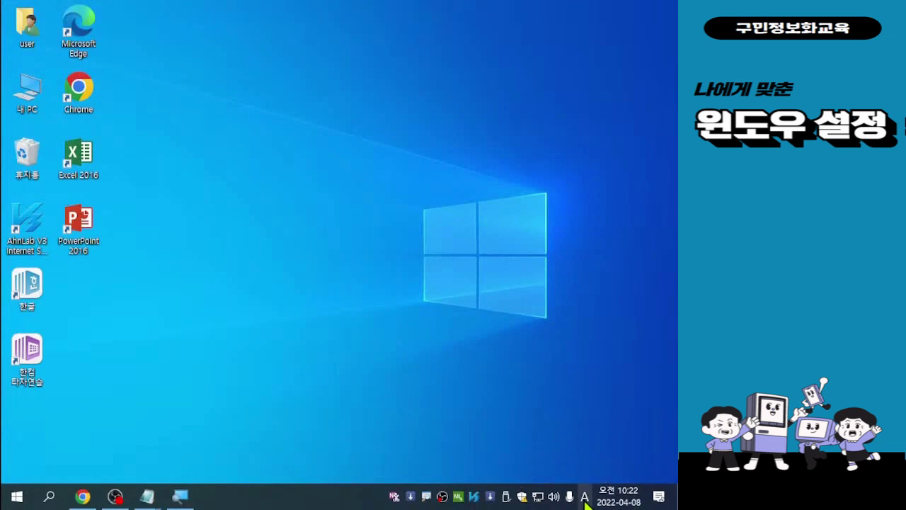
click(584, 497)
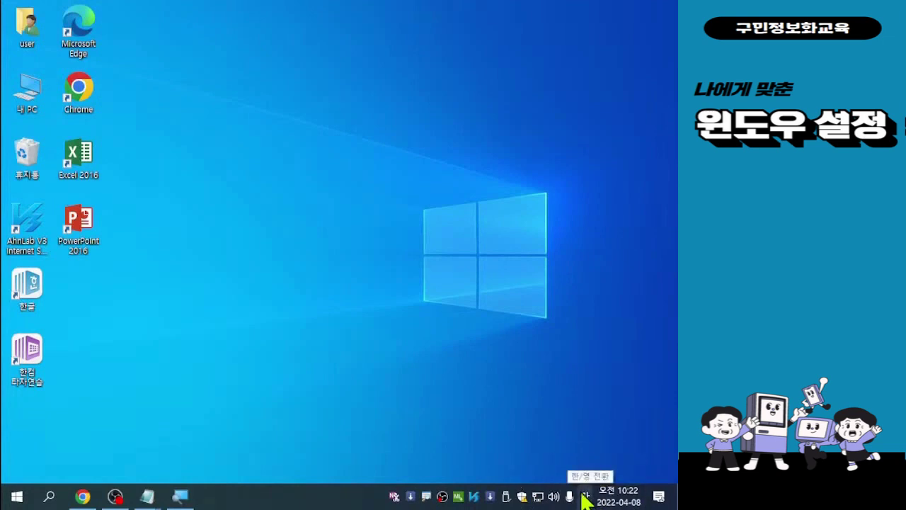
key(ctrl)
key(ctrl)
key(ctrl)
click(587, 500)
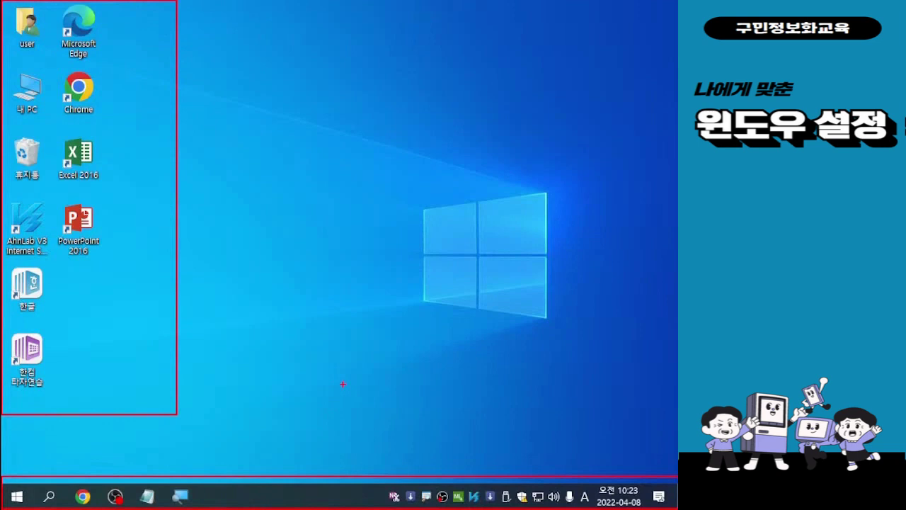
key(Escape)
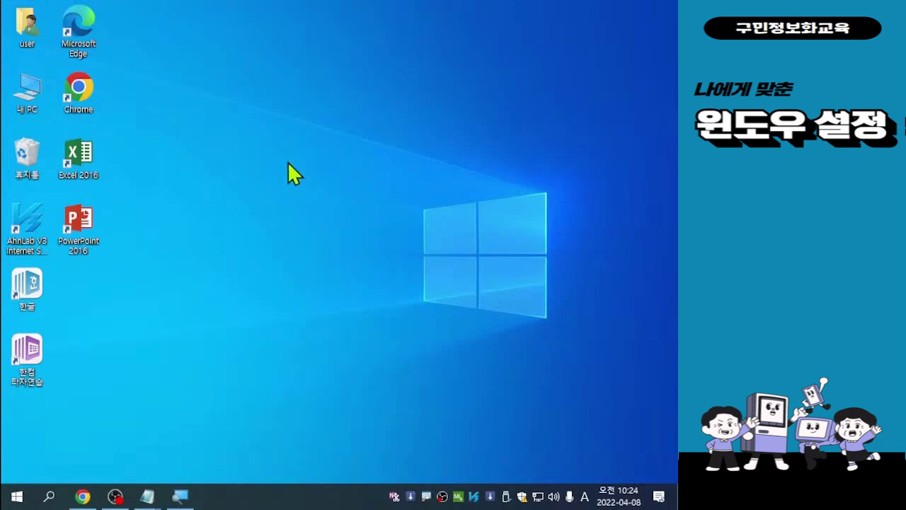
View the desktop's icon display options (보기), including size and auto arrange, and dismiss them without choosing one
right_click(244, 147)
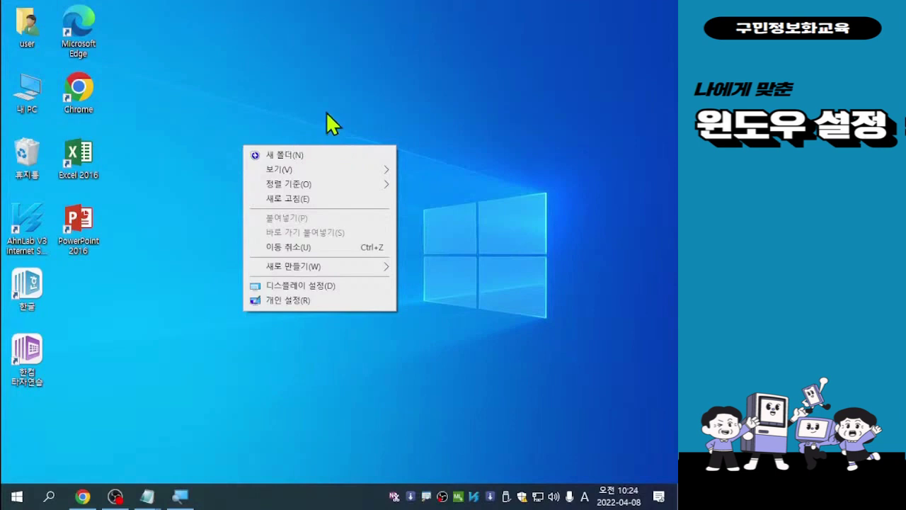
mouse_move(327, 170)
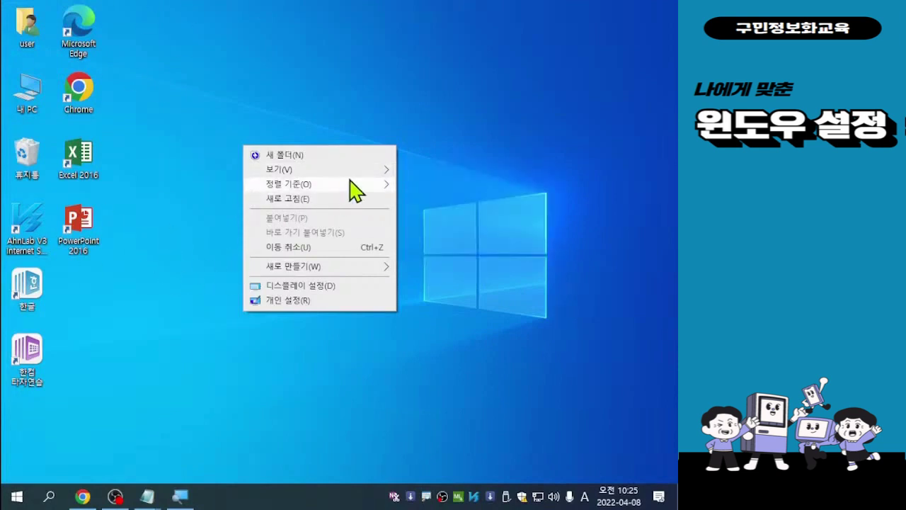
mouse_move(357, 169)
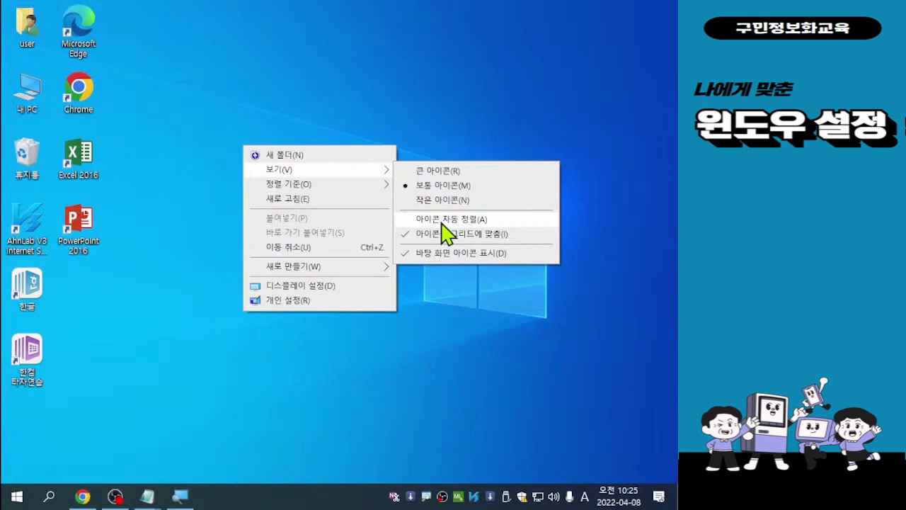
click(198, 254)
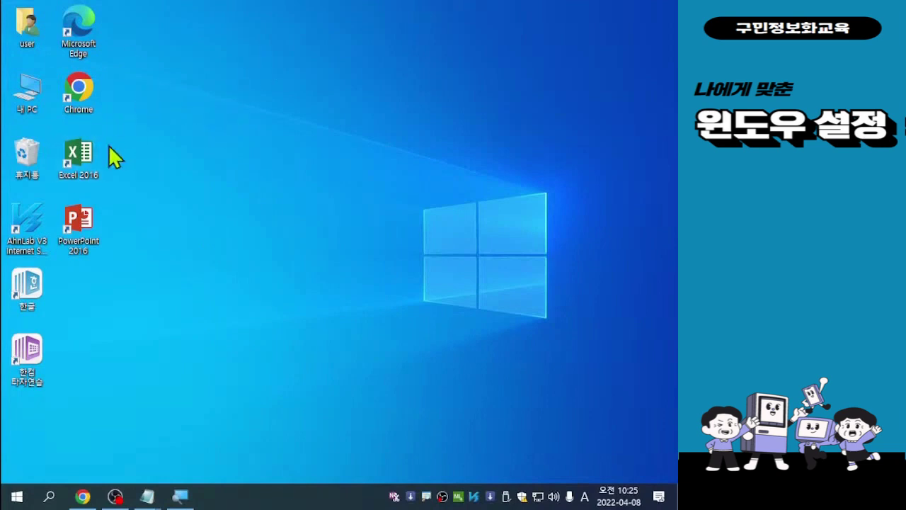
Move the Chrome desktop icon out to the middle of the desktop and return it to its place below Microsoft Edge
drag(93, 98, 285, 75)
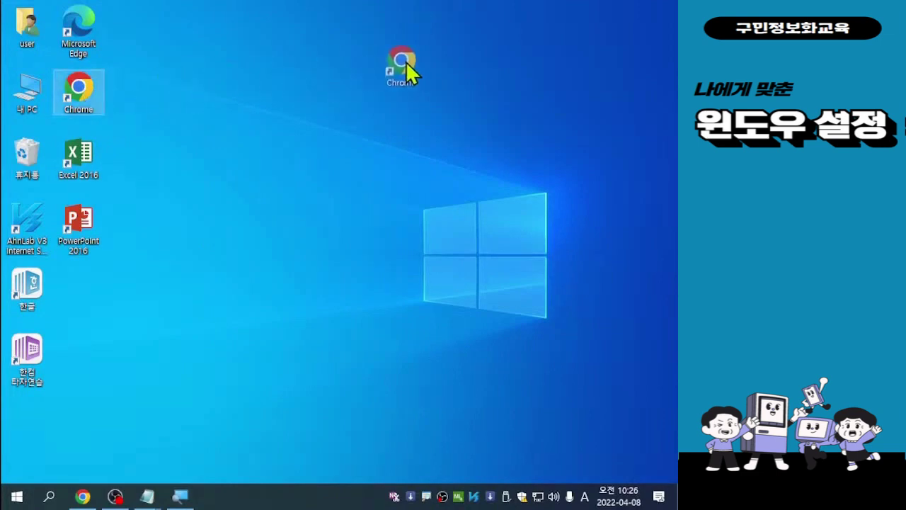
drag(406, 61, 405, 62)
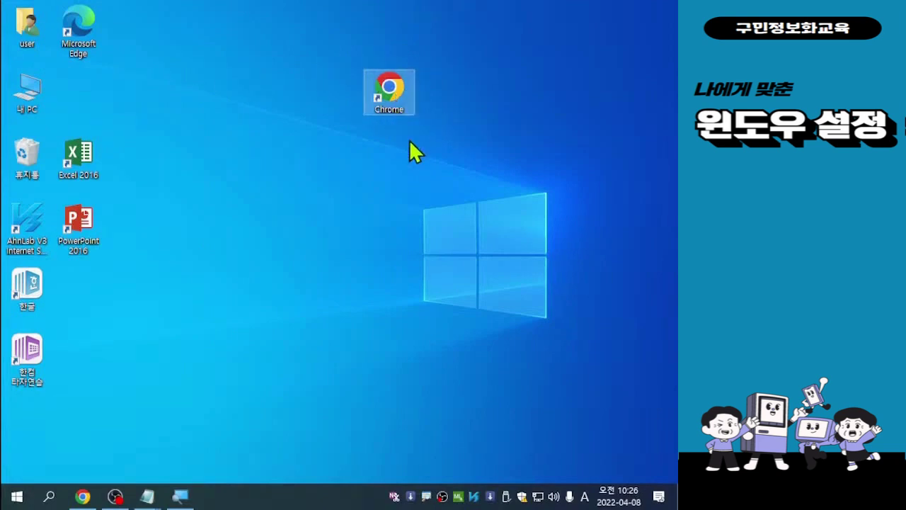
drag(392, 81, 179, 93)
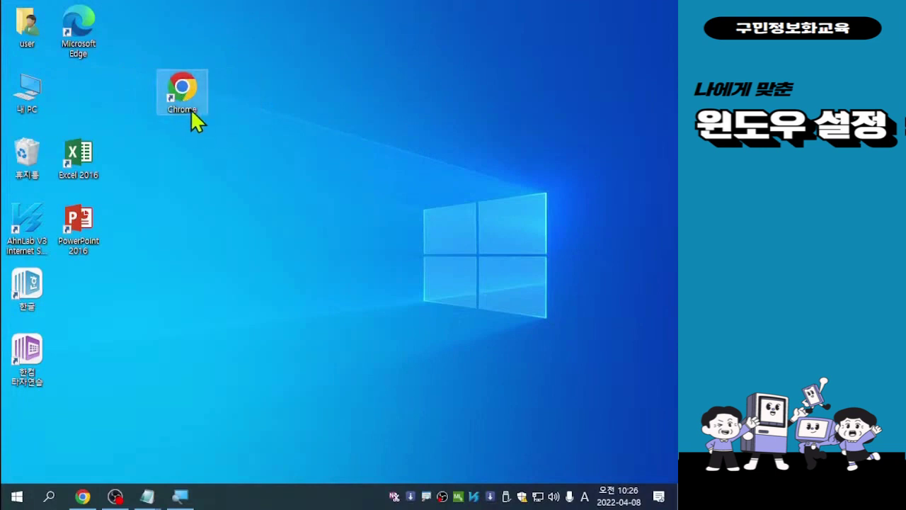
drag(185, 98, 80, 102)
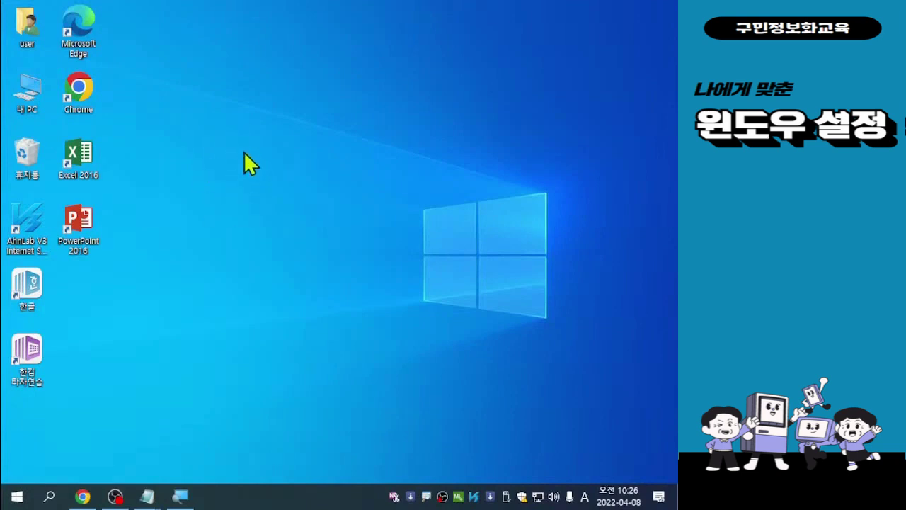
mouse_move(84, 91)
mouse_down()
mouse_move(294, 78)
mouse_move(291, 90)
mouse_move(100, 82)
mouse_move(86, 97)
mouse_up()
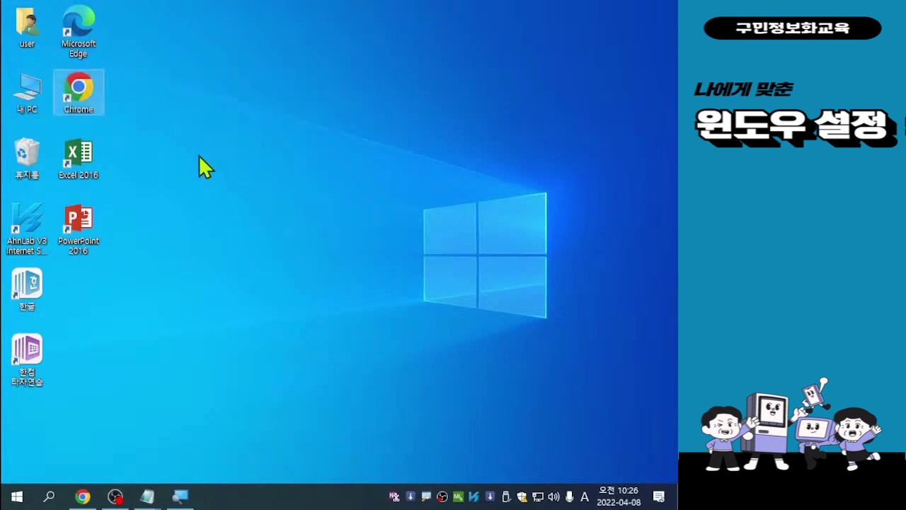
click(269, 164)
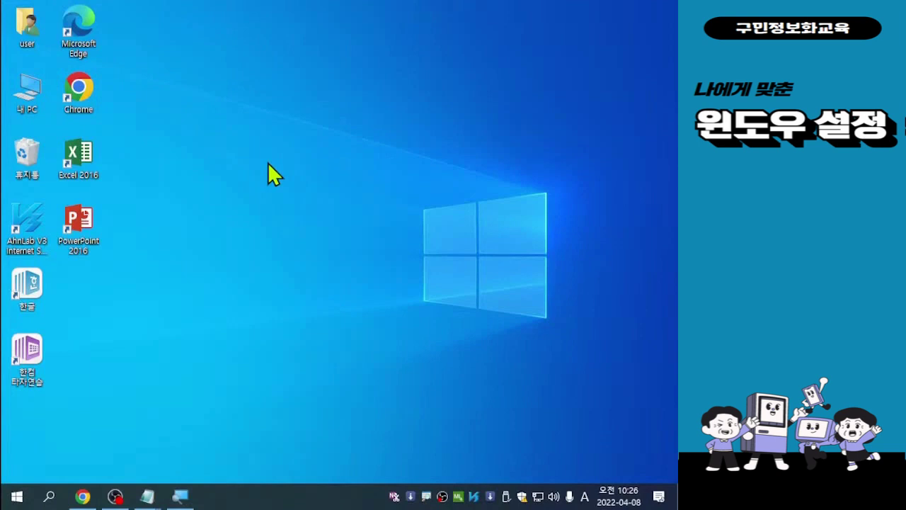
Hide all desktop icons by turning off 바탕 화면 아이콘 표시 in the desktop's view options
right_click(311, 155)
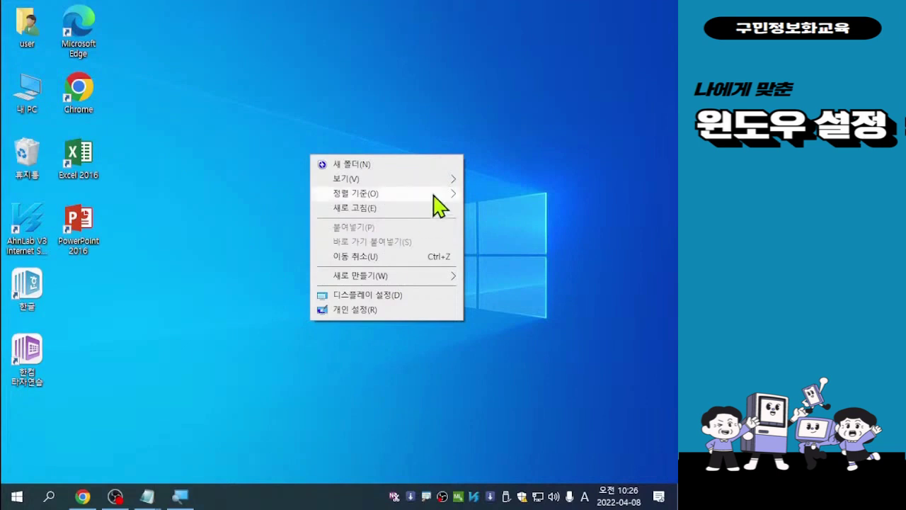
mouse_move(433, 181)
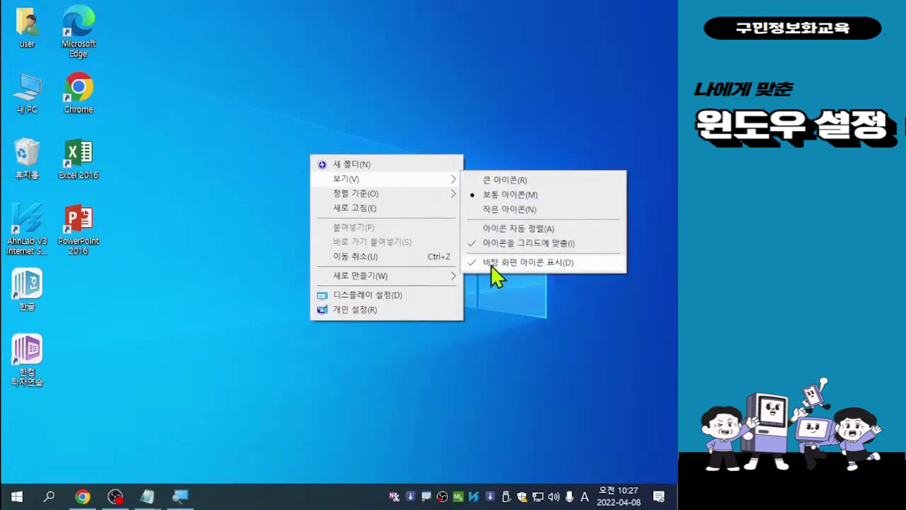
key(ctrl)
key(ctrl)
click(472, 263)
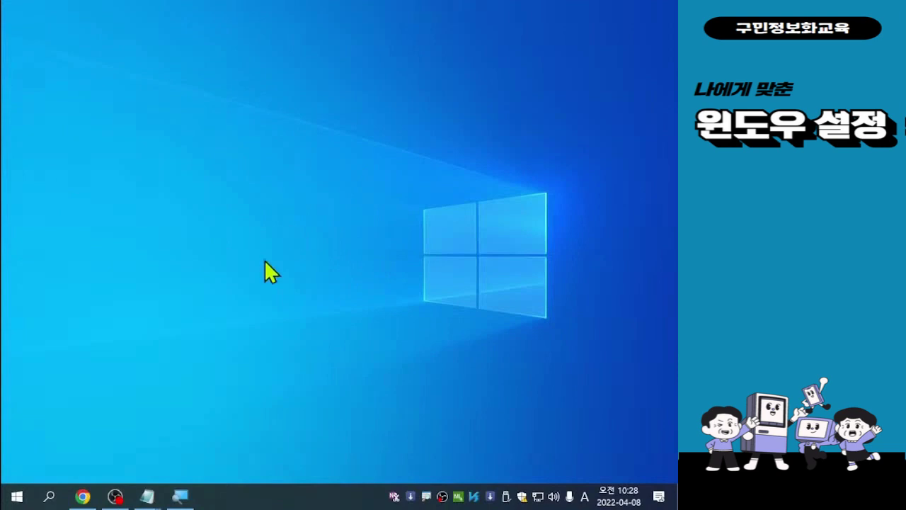
Bring the desktop icons back by turning on 바탕 화면 아이콘 표시 in the desktop's view options
right_click(338, 210)
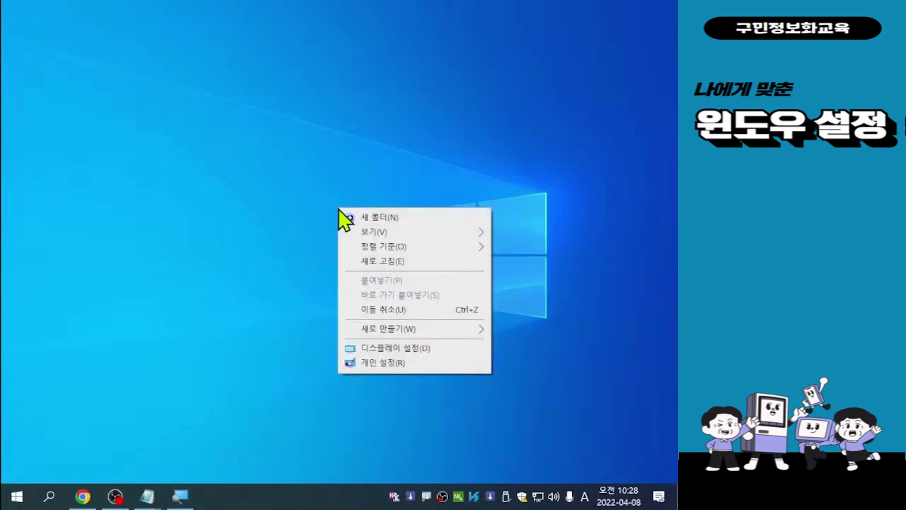
mouse_move(398, 248)
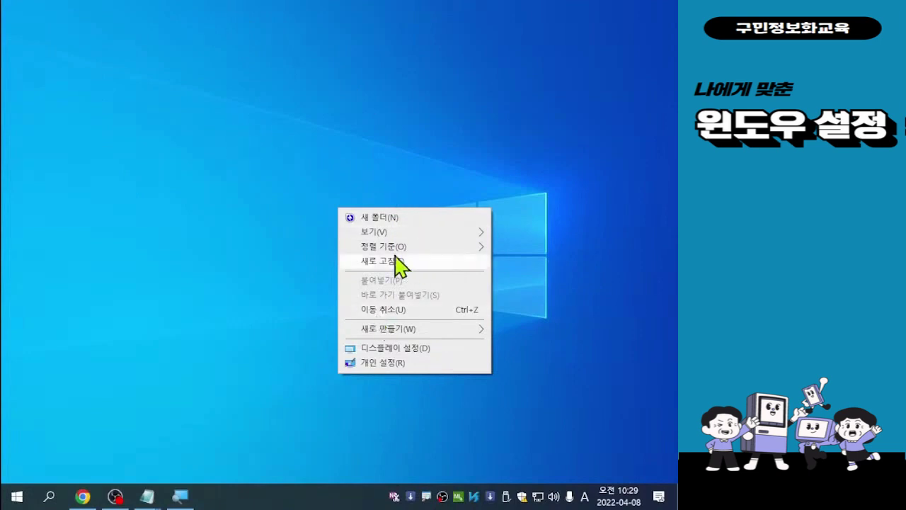
mouse_move(383, 235)
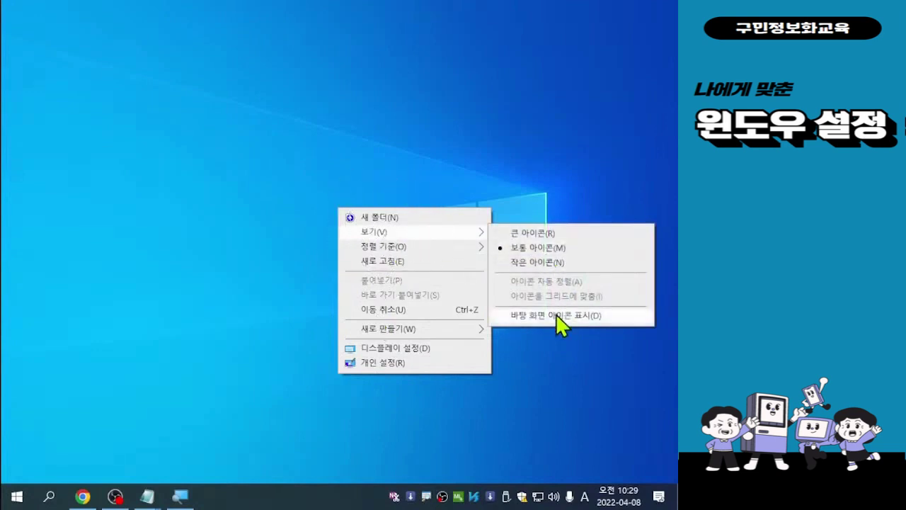
click(513, 316)
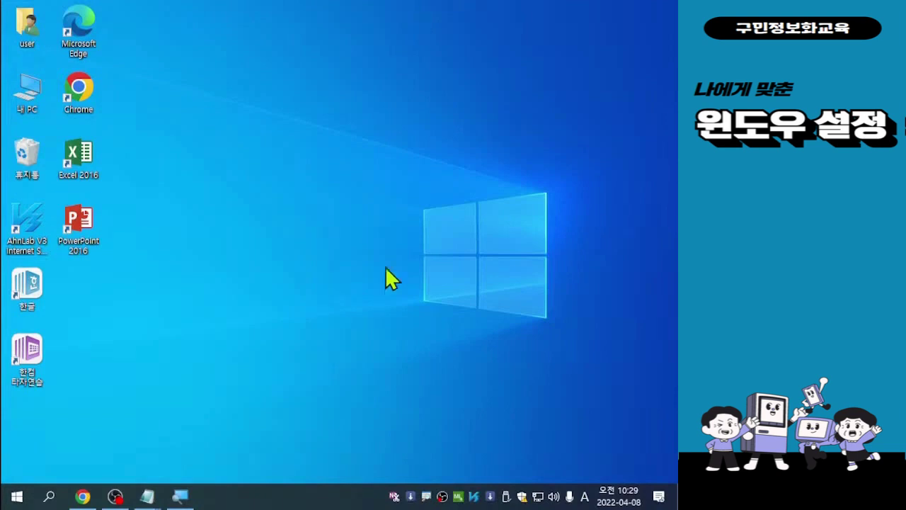
Switch the keyboard input mode to Korean (가)
key(Hangul)
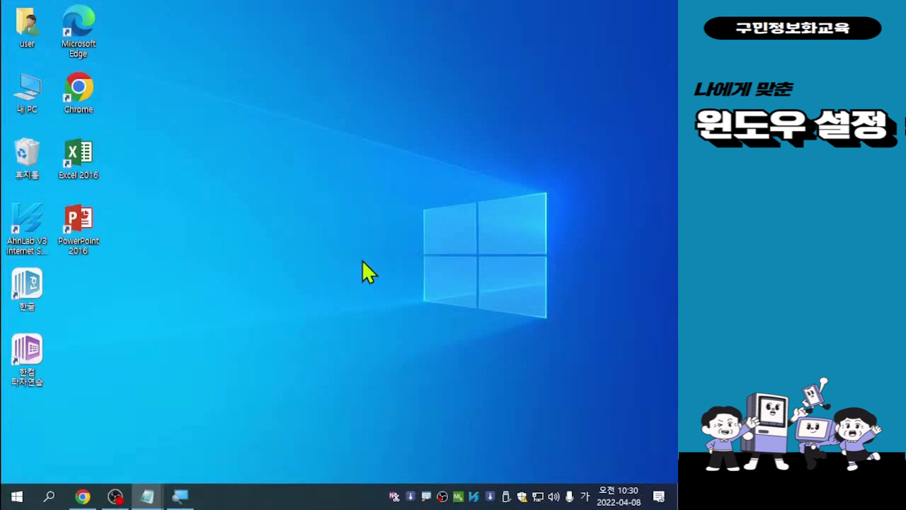
Look over the Start menu, go through Windows Settings to the 배경 page of 개인 설정, and close Settings
click(16, 497)
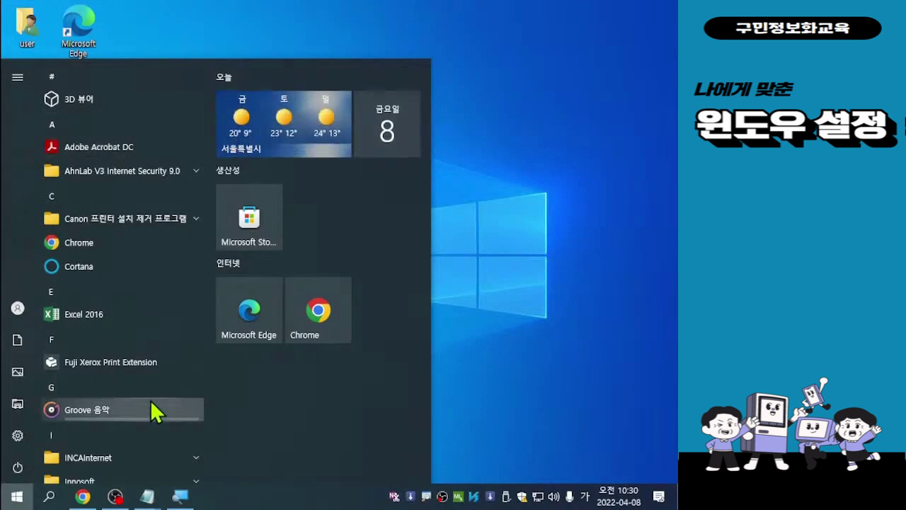
mouse_move(20, 75)
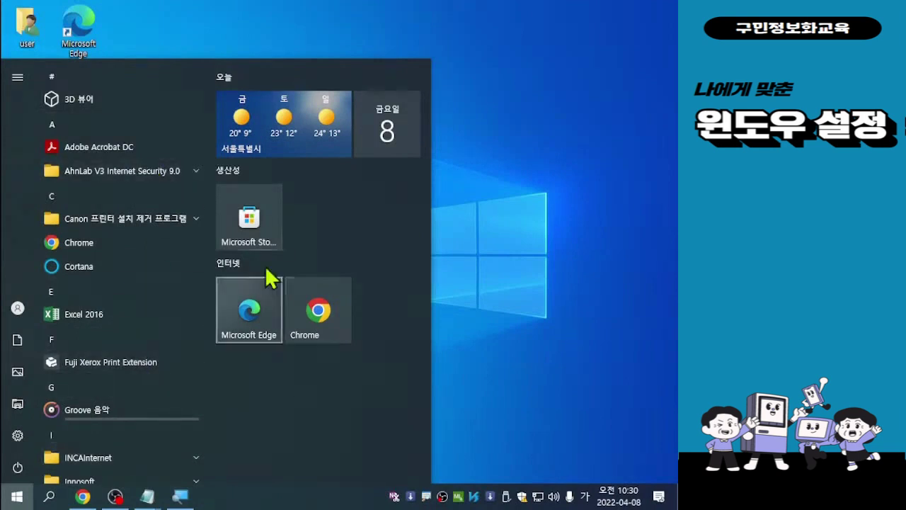
click(358, 230)
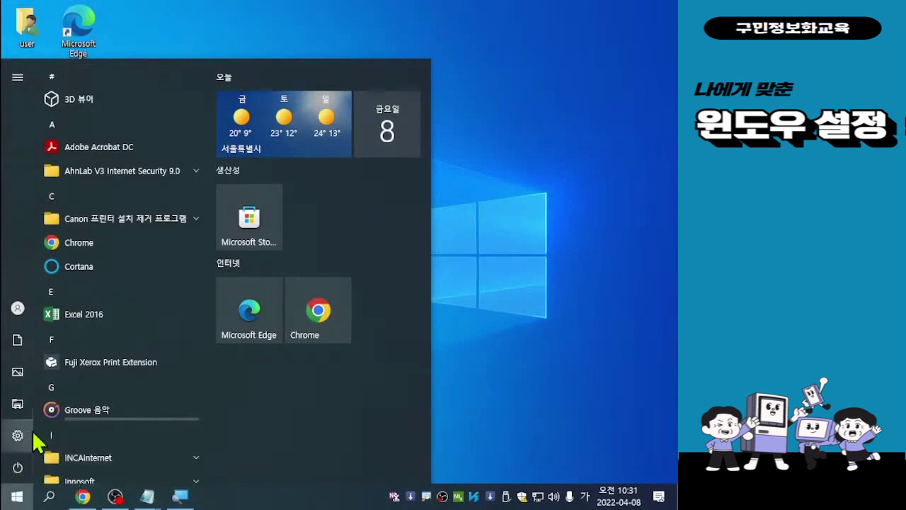
mouse_move(31, 375)
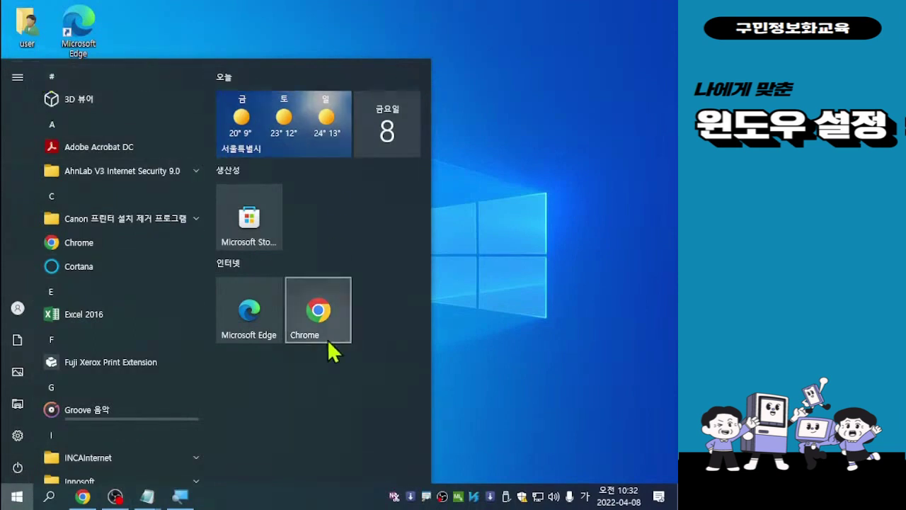
mouse_move(15, 445)
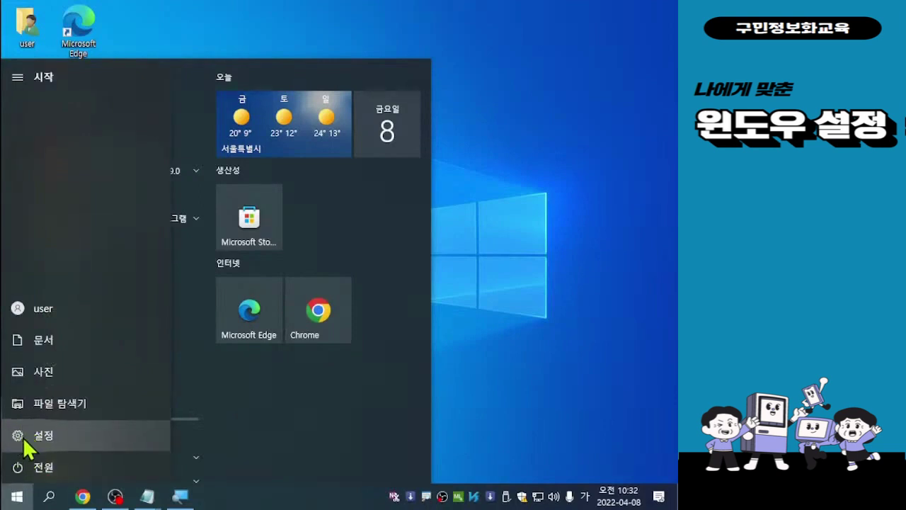
click(17, 437)
click(18, 438)
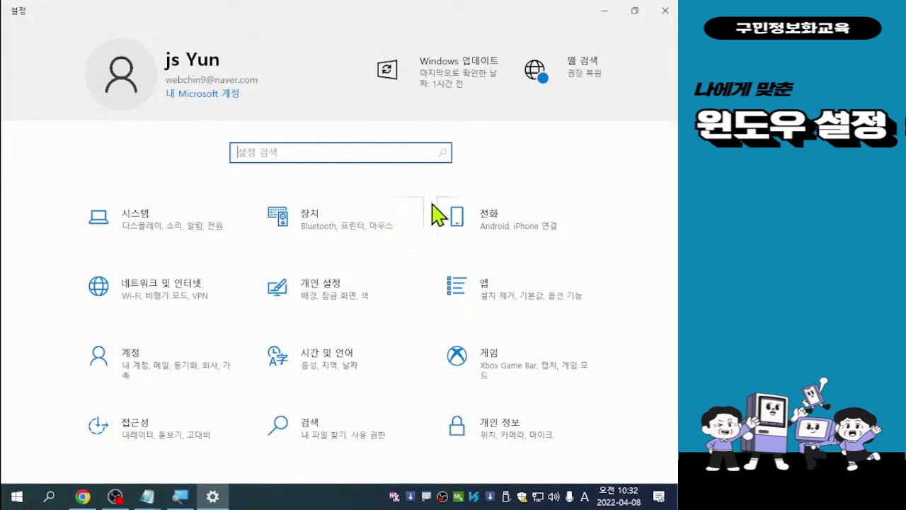
click(325, 297)
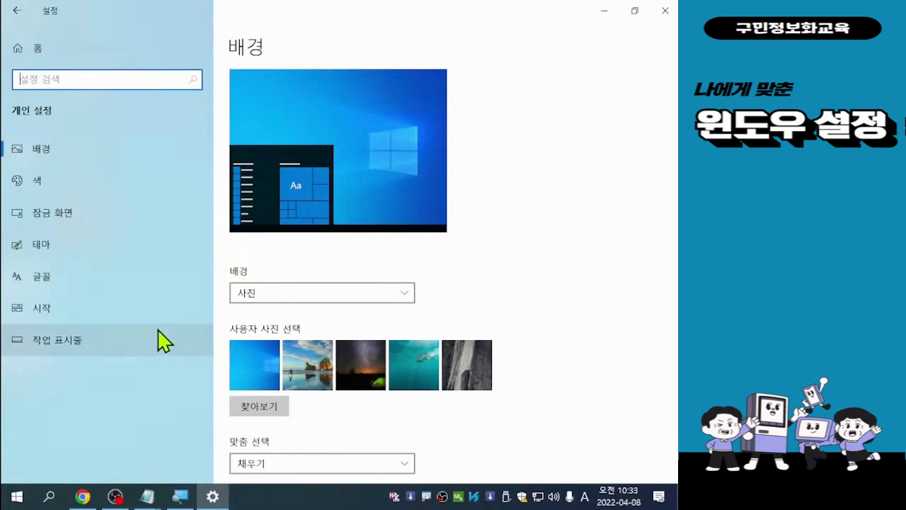
click(47, 165)
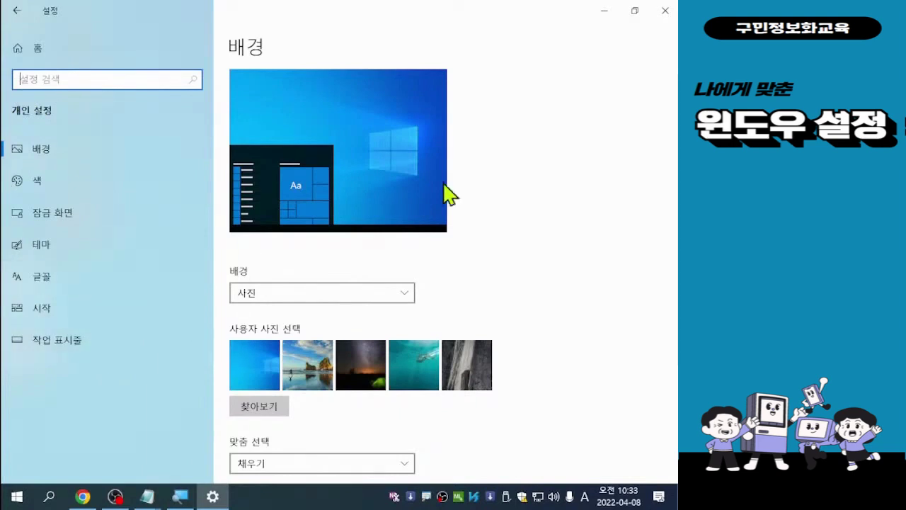
click(666, 9)
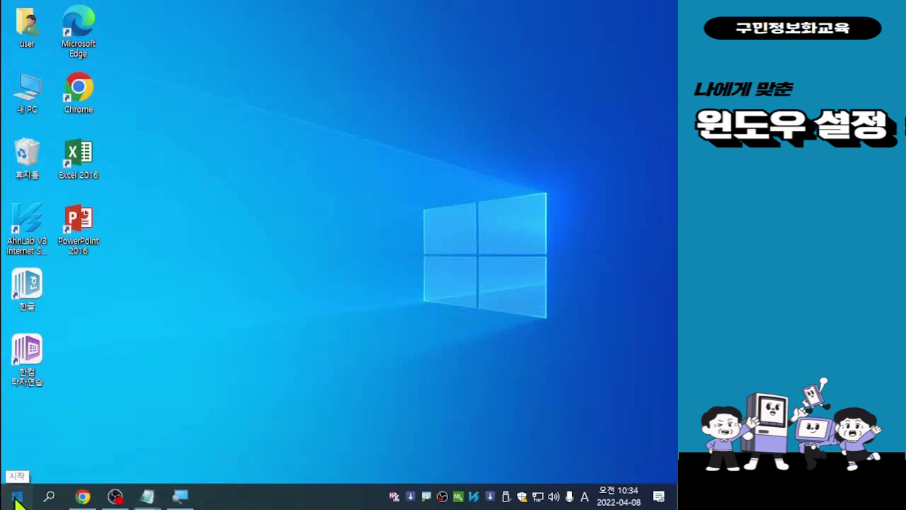
Open the Windows Settings home page from Start and close it again
click(15, 498)
mouse_move(18, 461)
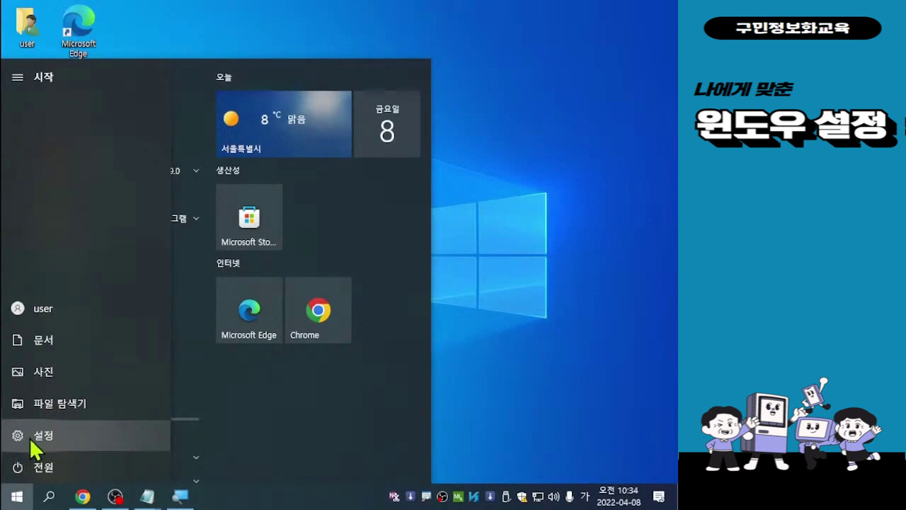
click(30, 436)
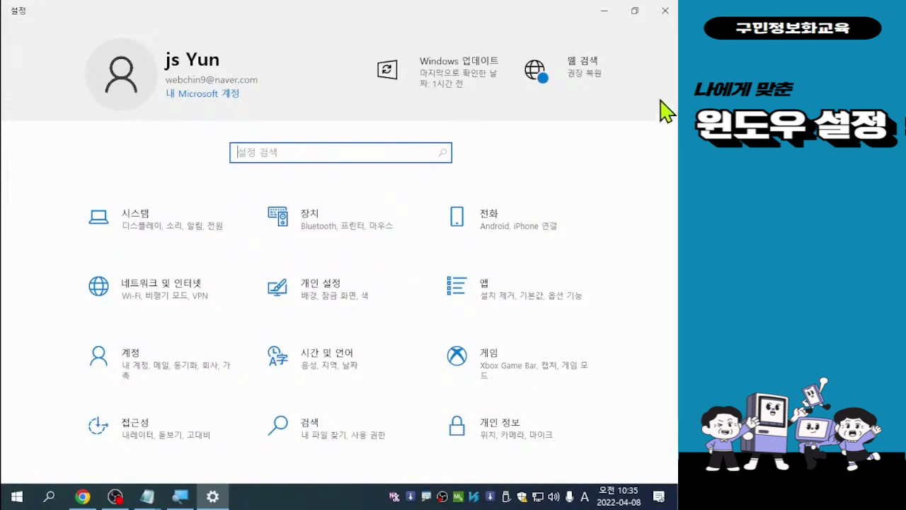
click(668, 17)
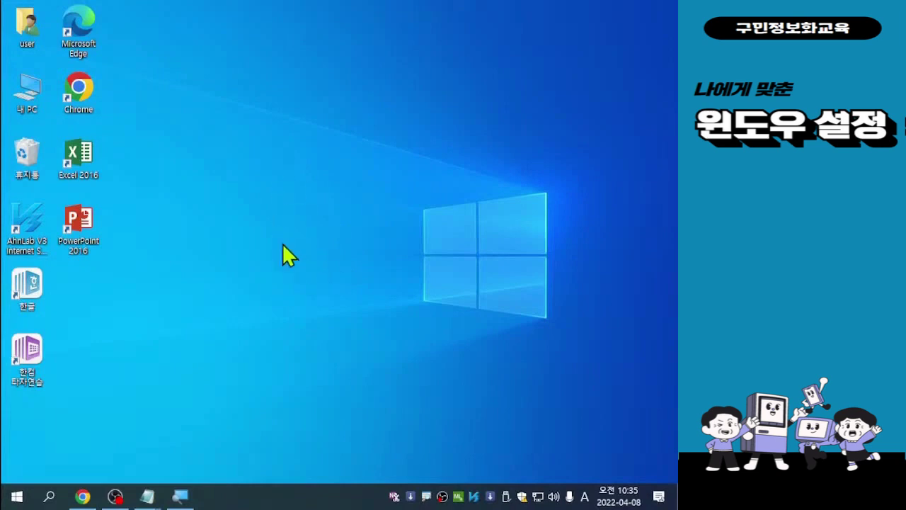
Open 개인 설정 directly from the desktop and close the window again
right_click(273, 196)
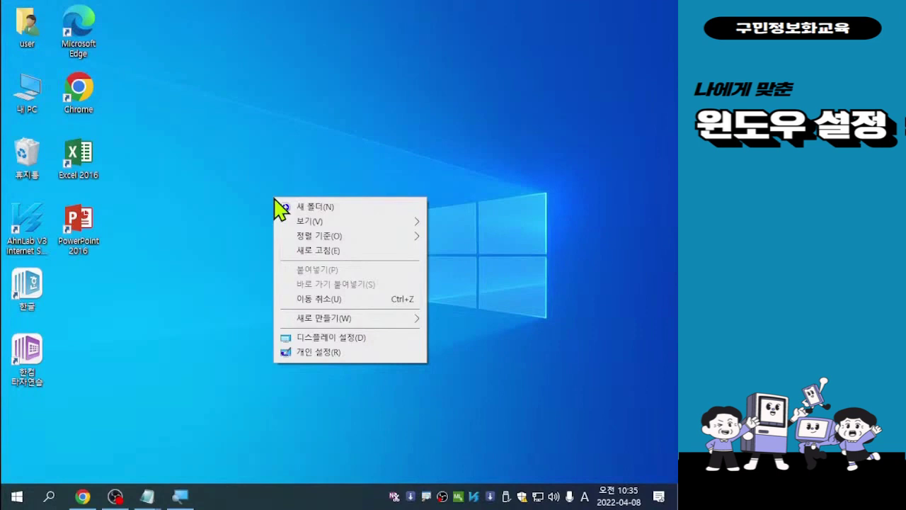
click(319, 352)
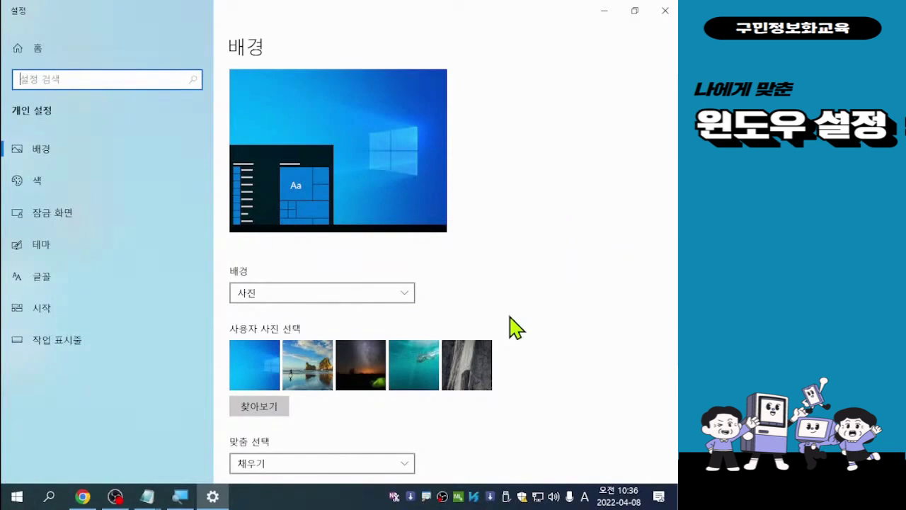
click(665, 11)
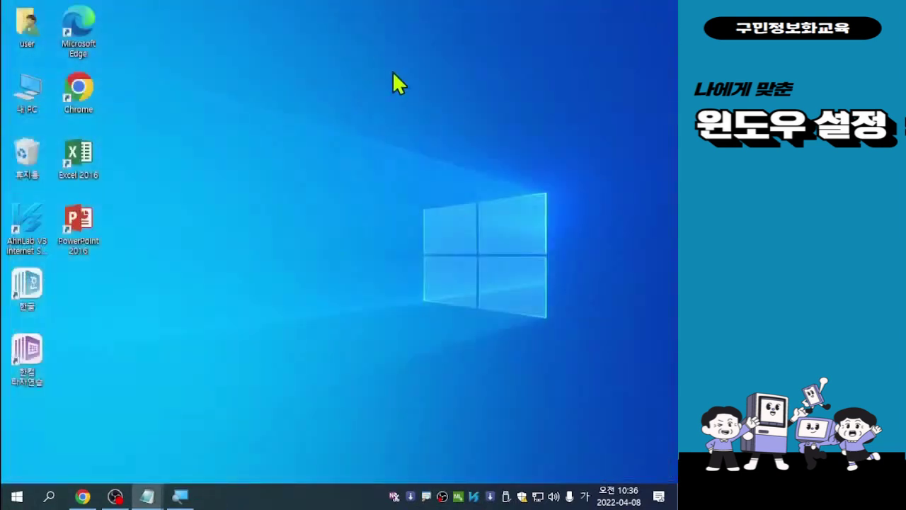
Reopen 개인 설정 from the desktop and examine the choices for the 배경 type, leaving 사진 selected
right_click(293, 223)
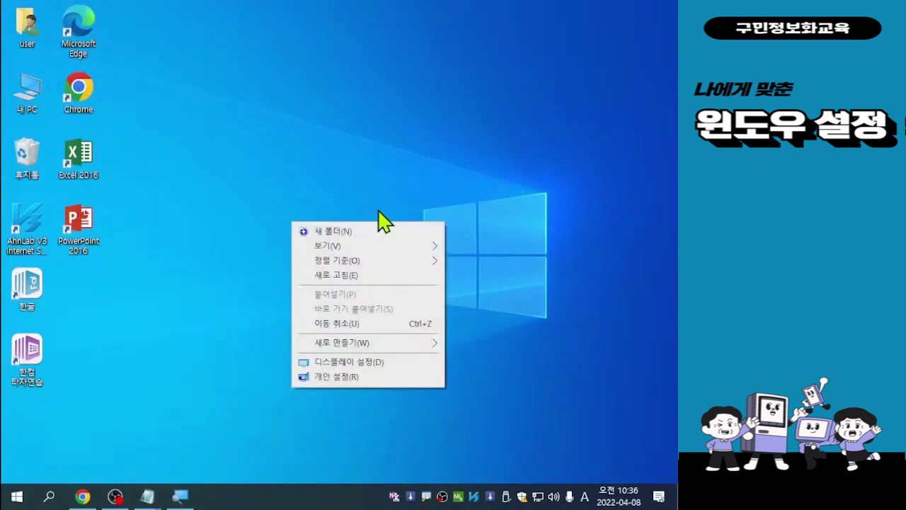
click(333, 376)
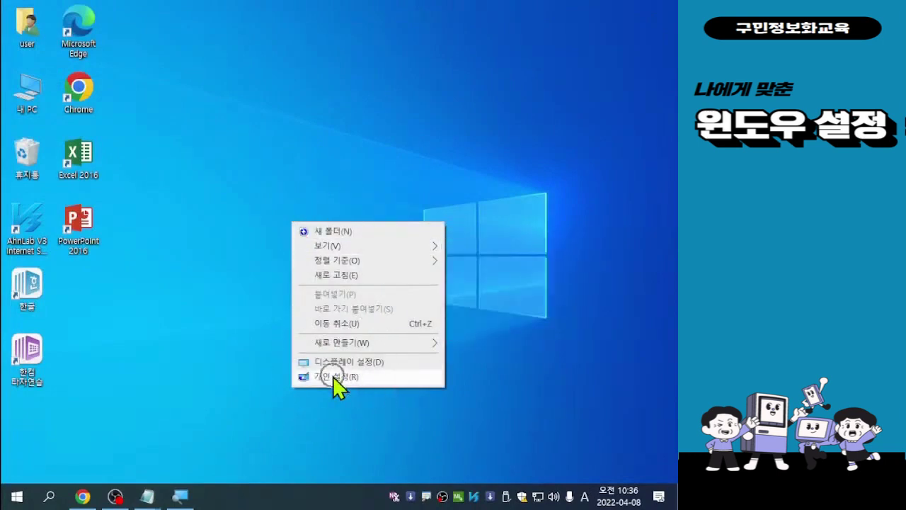
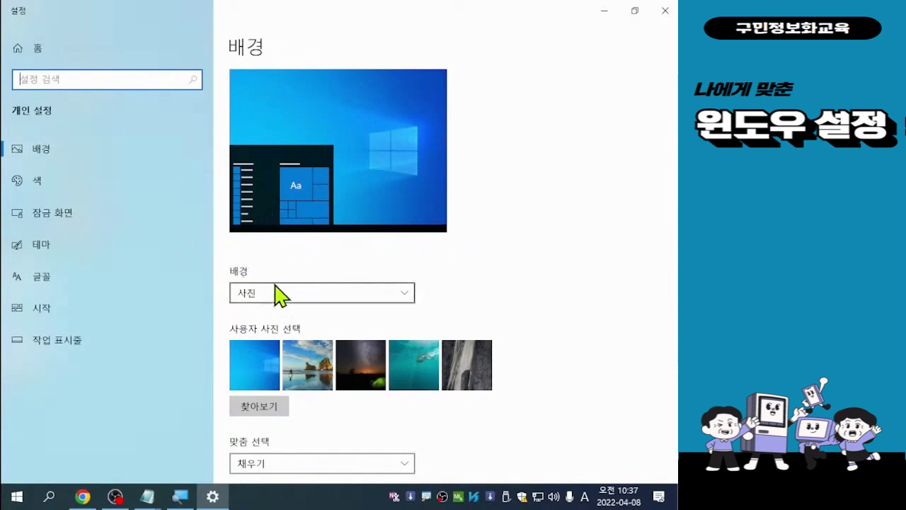
click(306, 294)
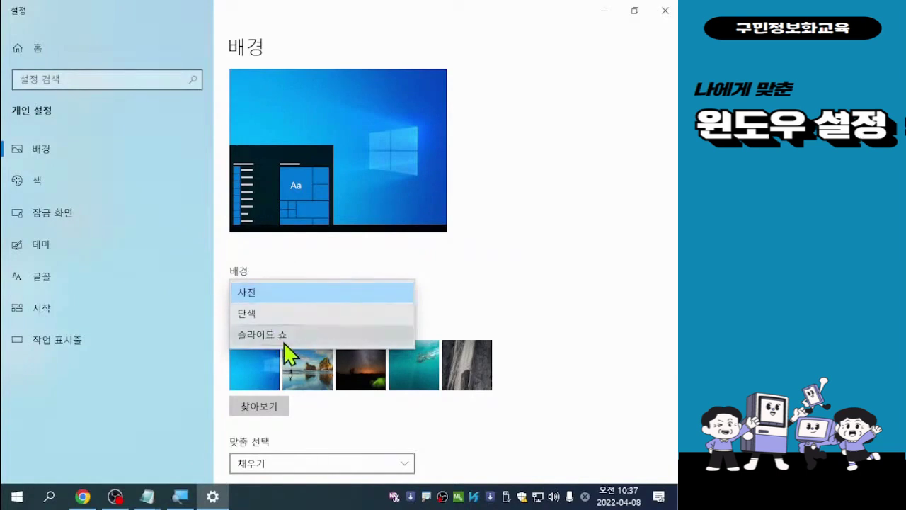
click(335, 425)
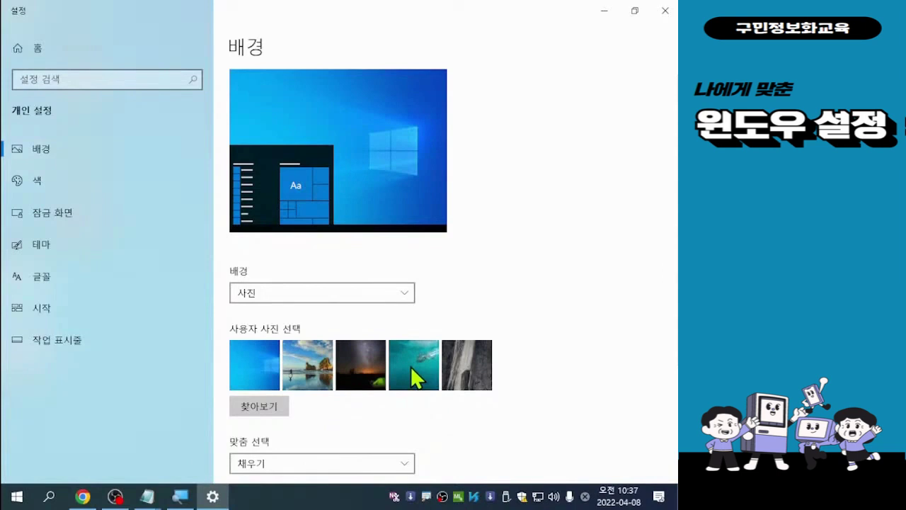
Set the photo 20191026_140953 from the 사진 folder as the desktop background and close Settings
click(265, 413)
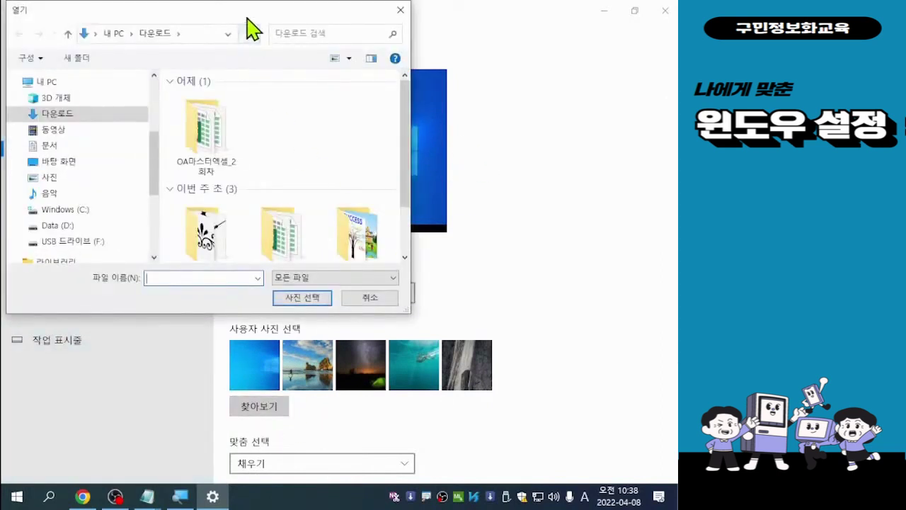
drag(203, 14, 254, 24)
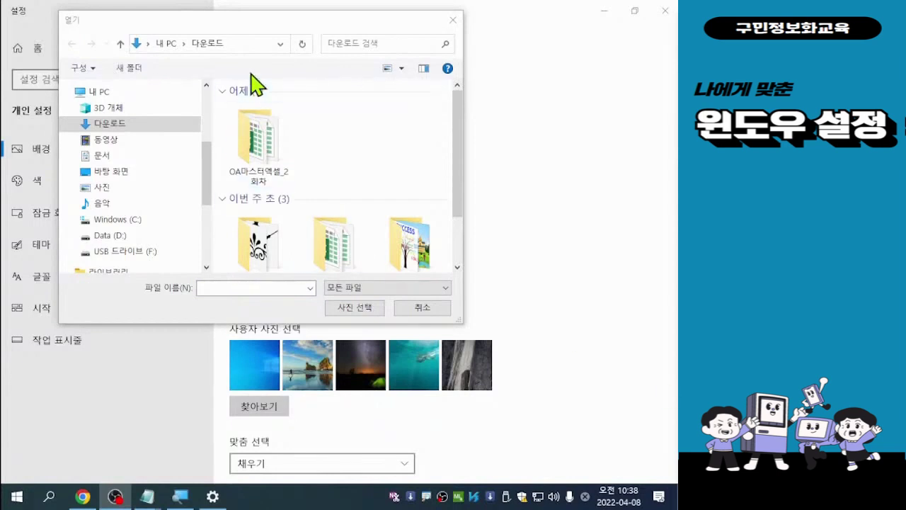
drag(265, 19, 223, 22)
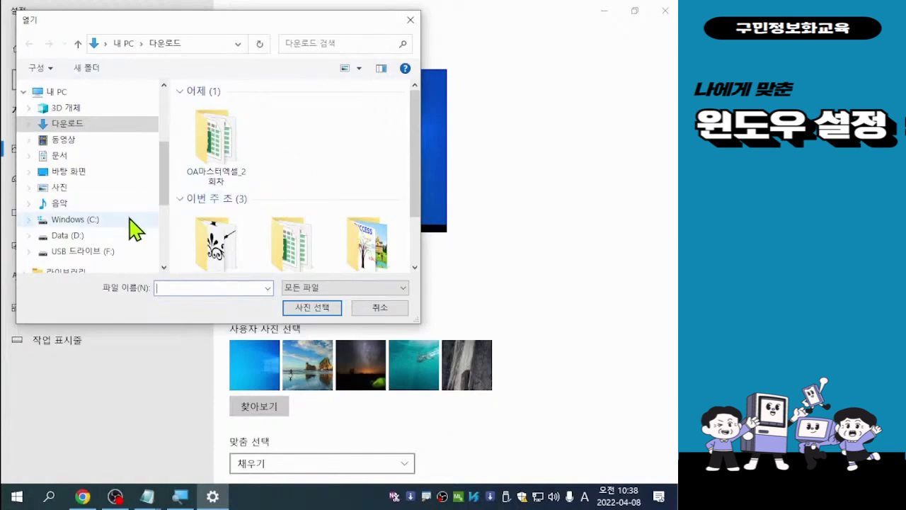
click(61, 191)
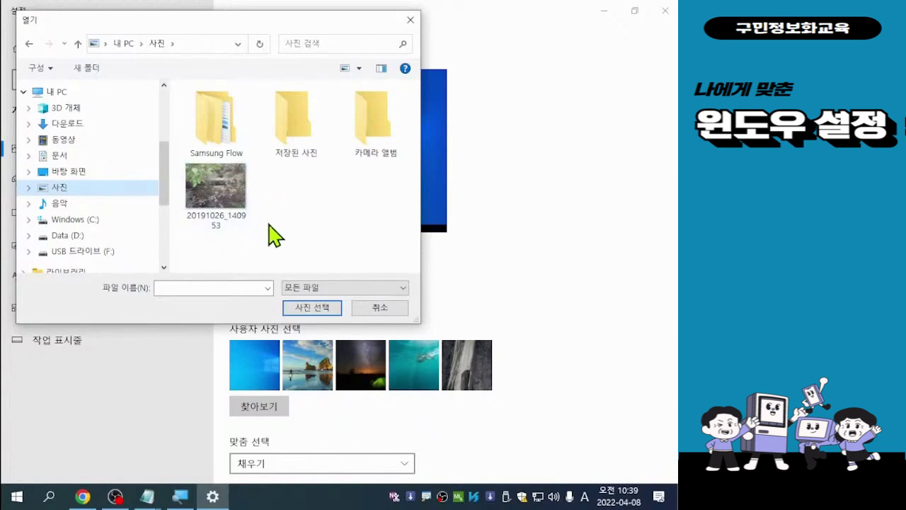
double_click(225, 201)
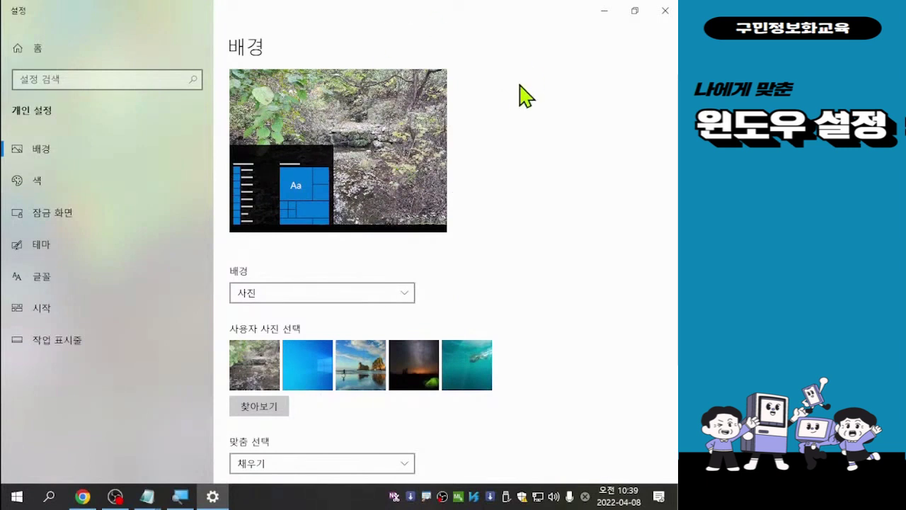
click(666, 12)
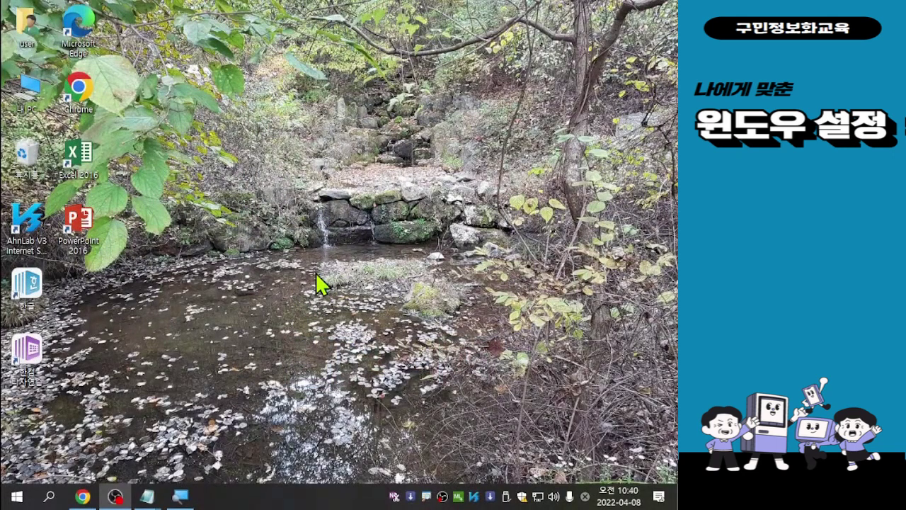
key(ctrl)
key(ctrl)
key(ctrl)
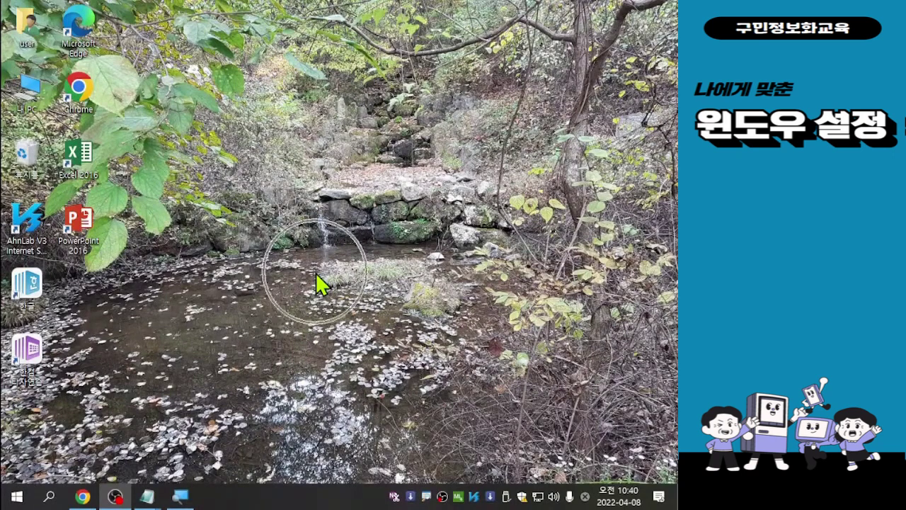
key(ctrl)
key(ctrl)
key(ctrl)
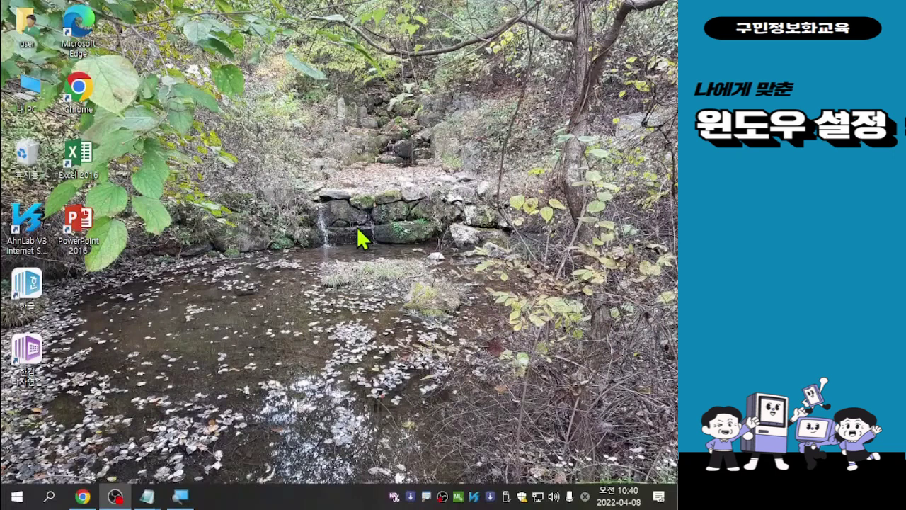
Reopen 개인 설정 from the desktop and set the beach picture with the rock arch as the background
right_click(306, 183)
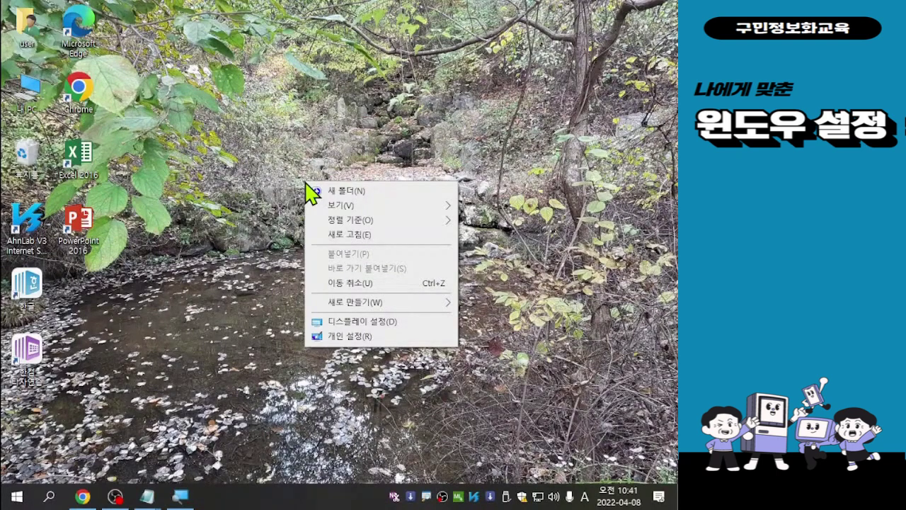
click(353, 336)
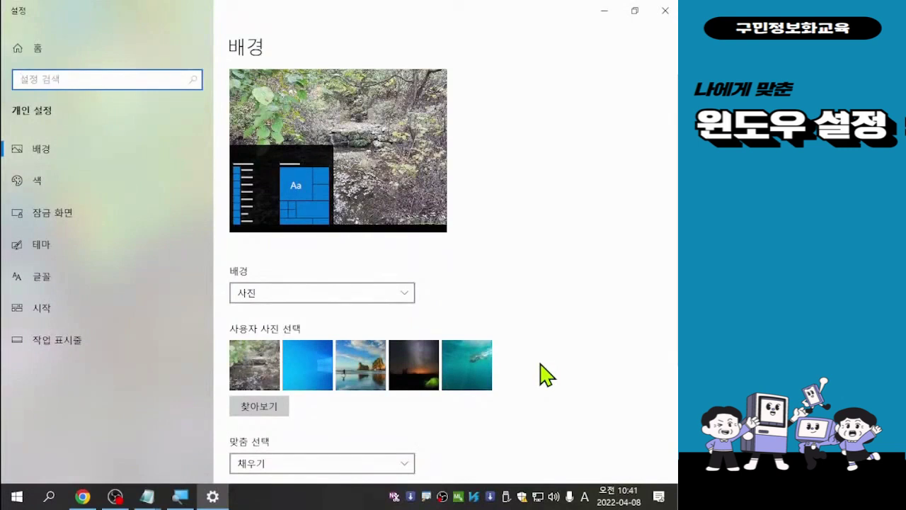
scroll(545, 376, down, 2)
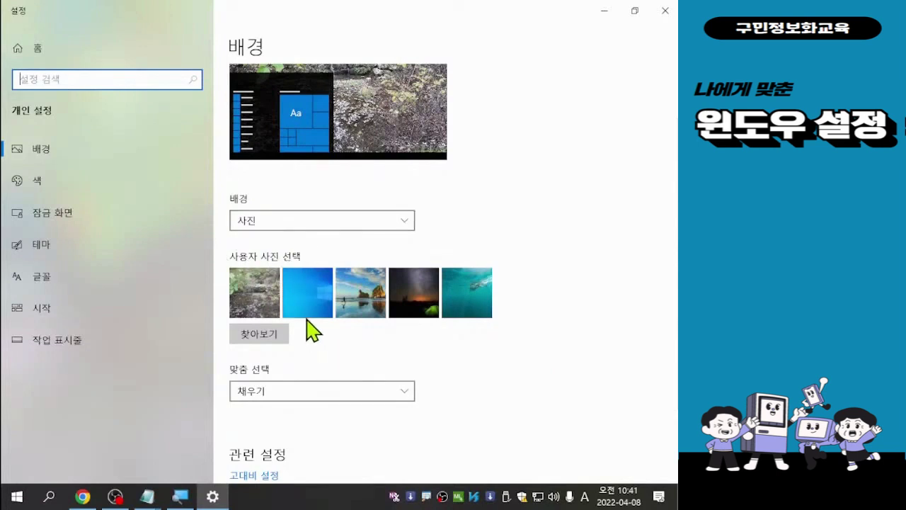
click(262, 312)
click(370, 311)
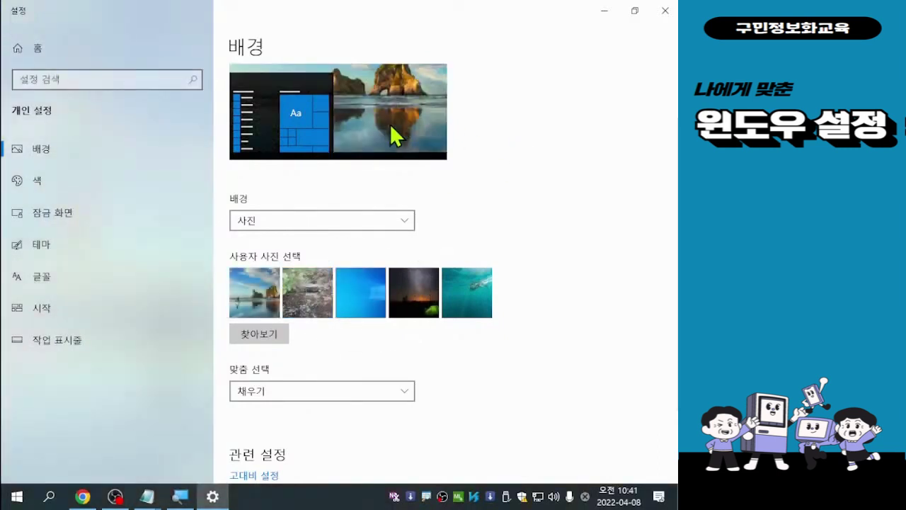
key(ctrl)
key(ctrl)
key(ctrl)
key(ctrl)
key(ctrl)
key(ctrl)
key(ctrl)
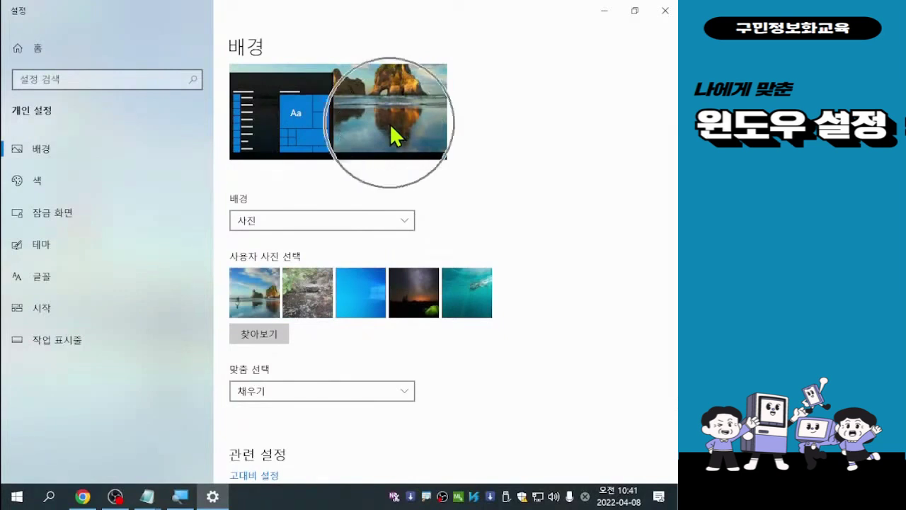
key(ctrl)
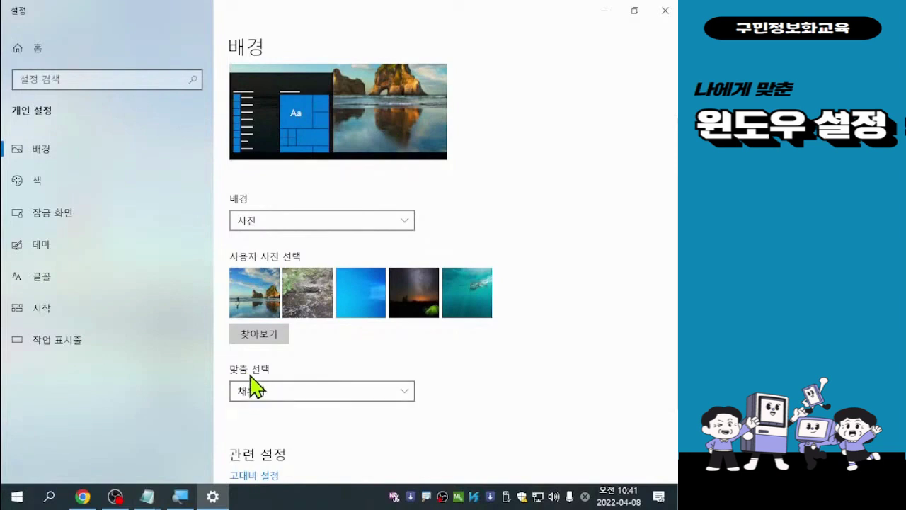
key(ctrl)
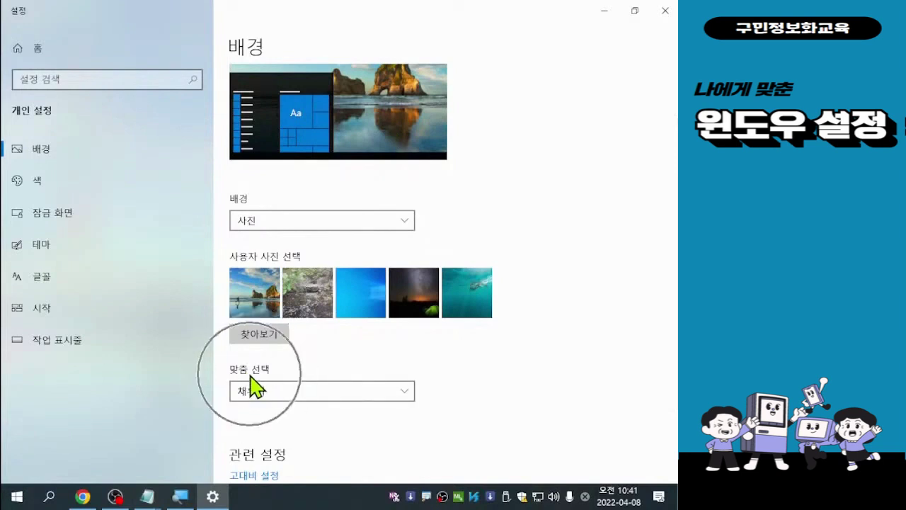
Set 맞춤 선택 for the beach picture background to 바둑판식 배열 and close Settings
key(ctrl)
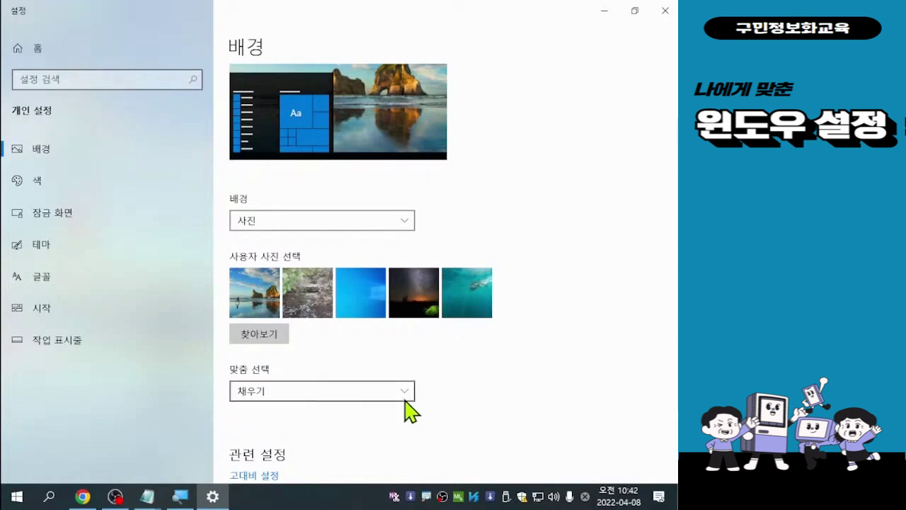
key(ctrl)
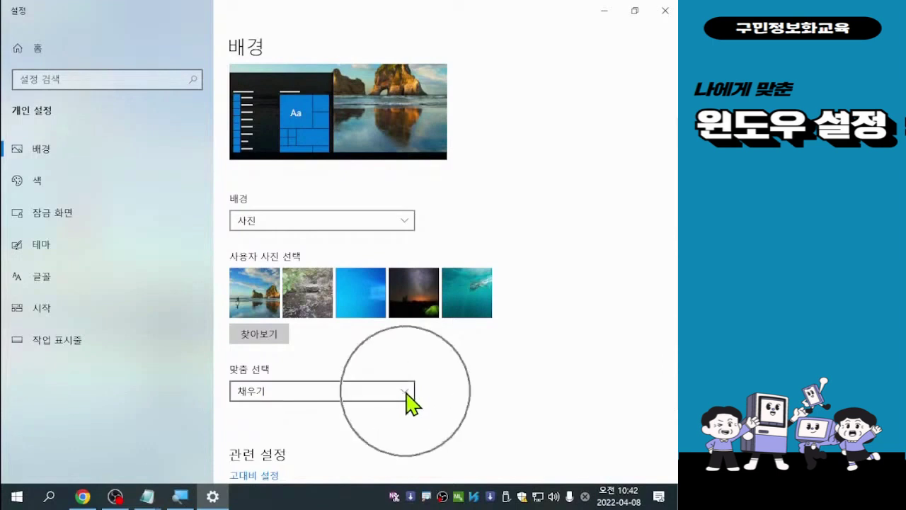
key(ctrl)
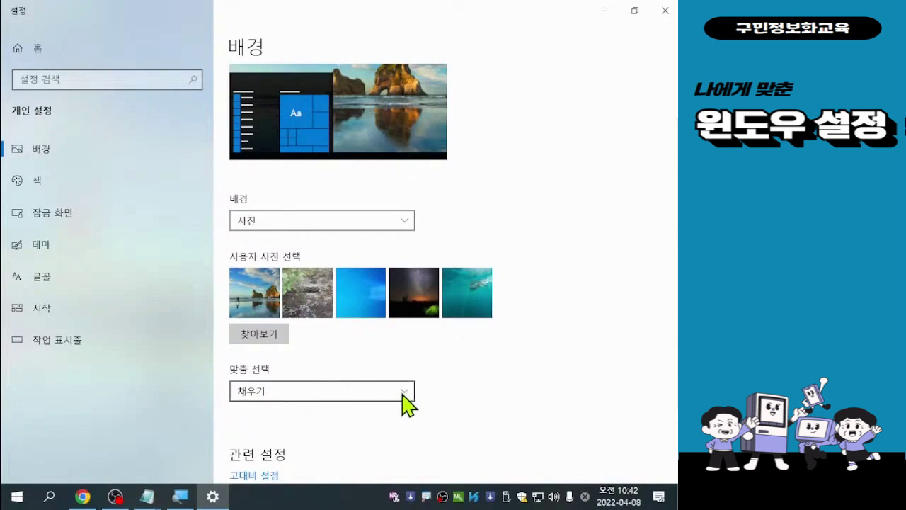
click(406, 392)
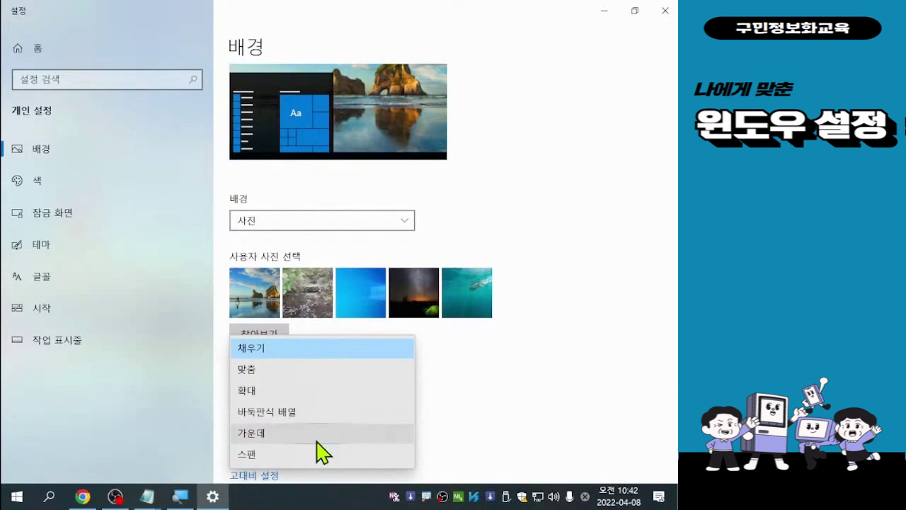
click(279, 416)
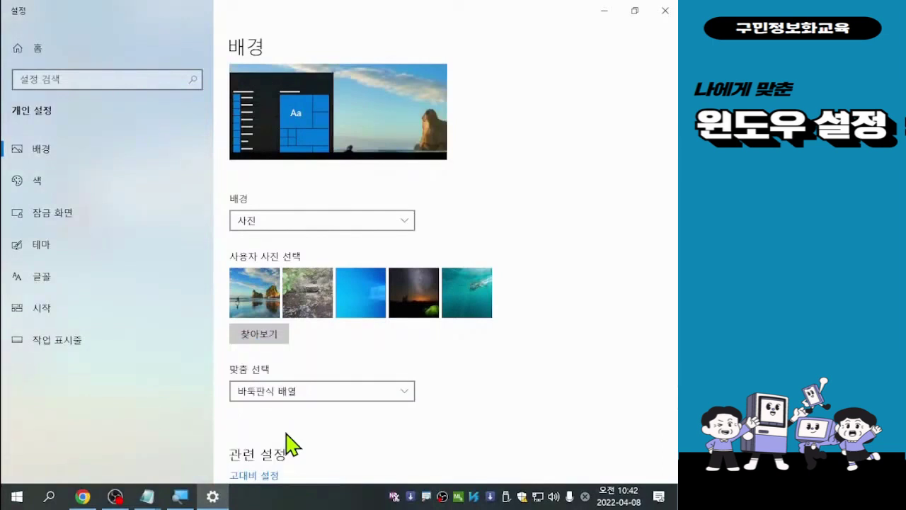
click(665, 14)
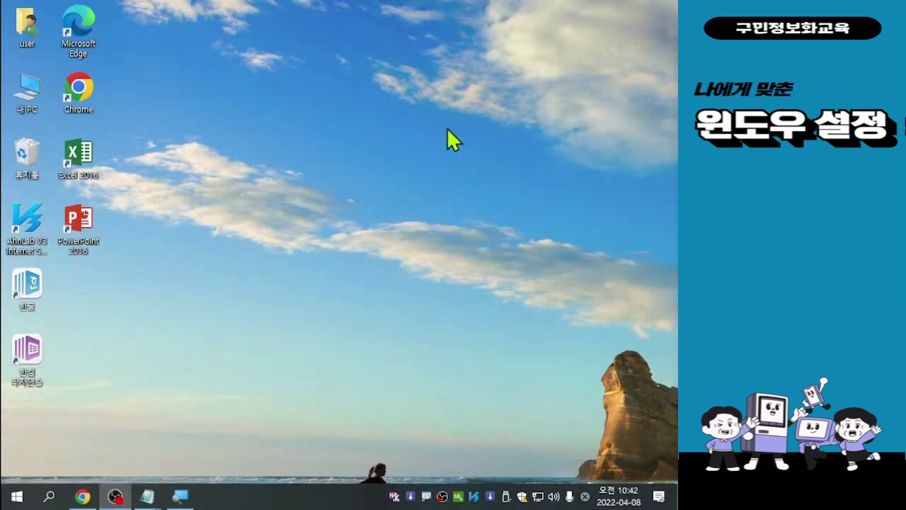
Reopen 개인 설정 from the desktop, set the 배경 type to 단색 and choose orange as the background colour
right_click(308, 159)
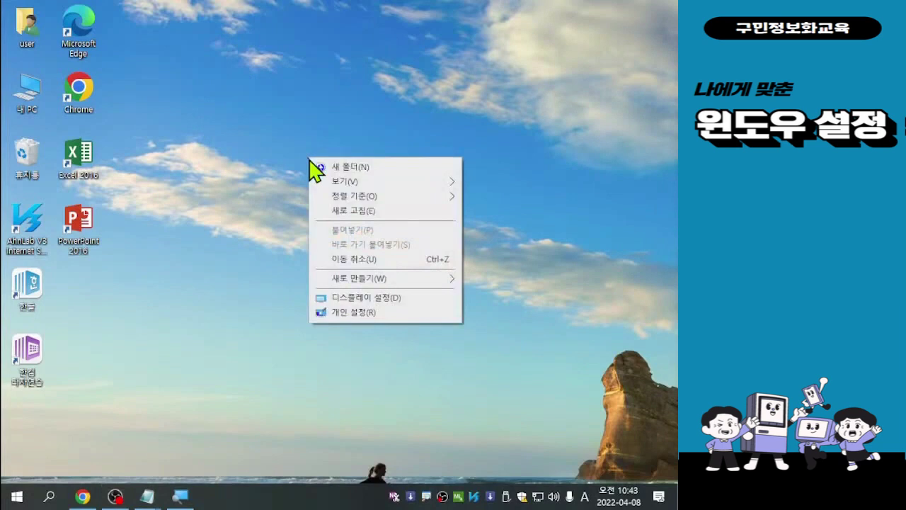
click(363, 320)
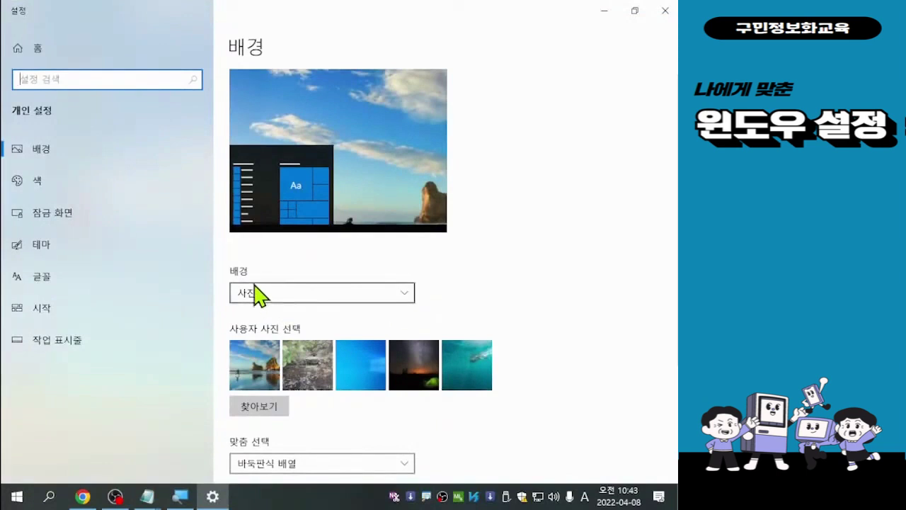
click(292, 295)
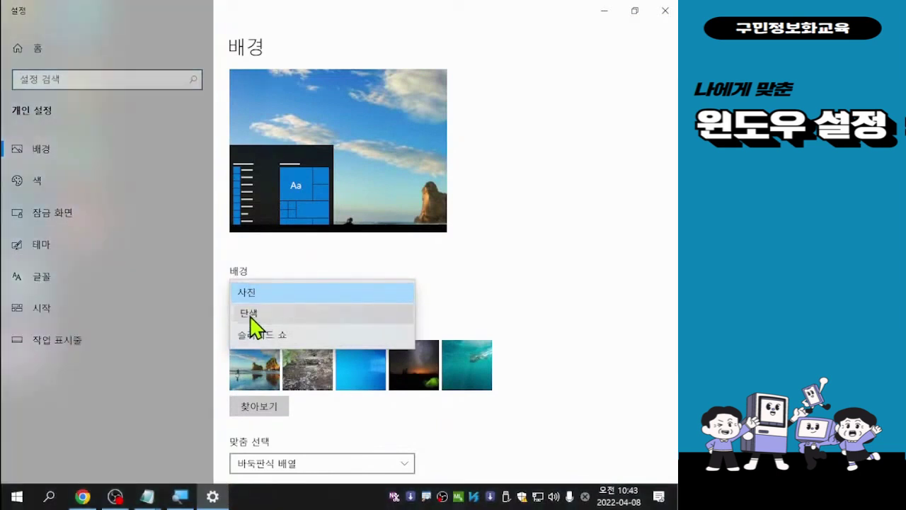
click(249, 317)
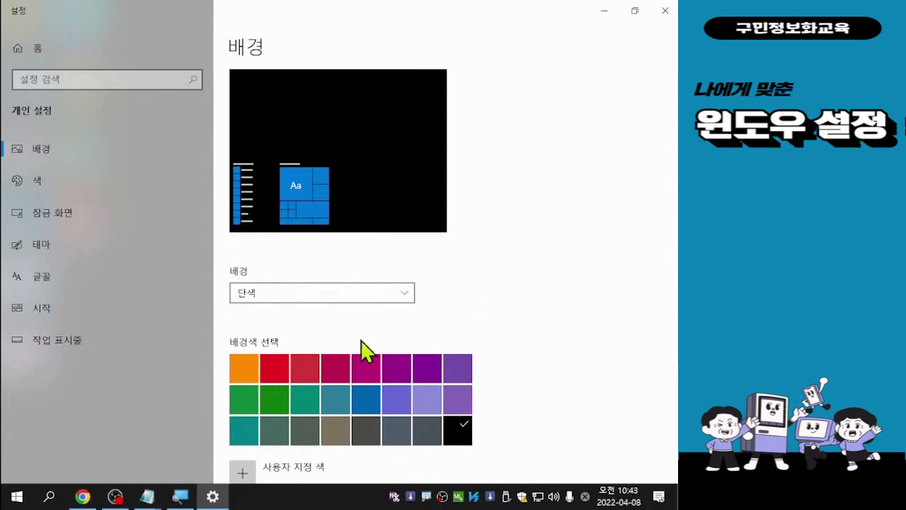
click(246, 375)
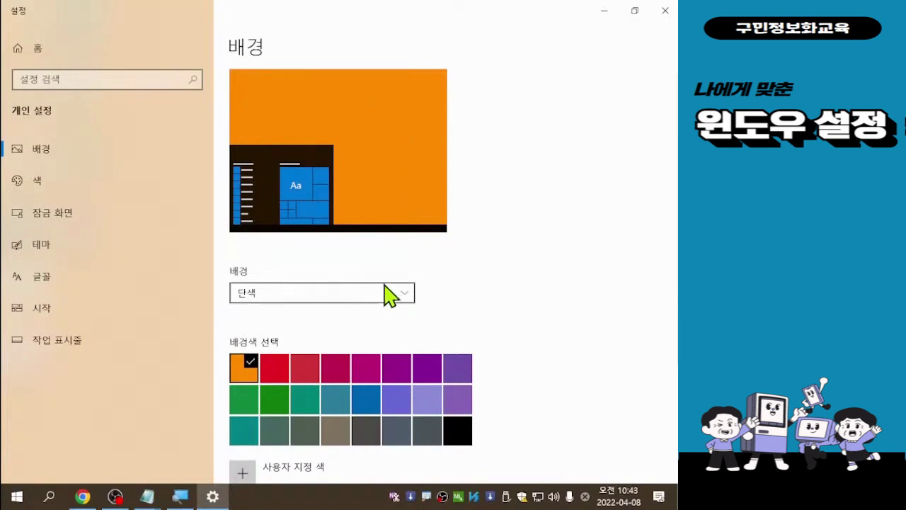
Set the 배경 type back to 사진 and choose the blue Windows picture as the desktop background
click(403, 292)
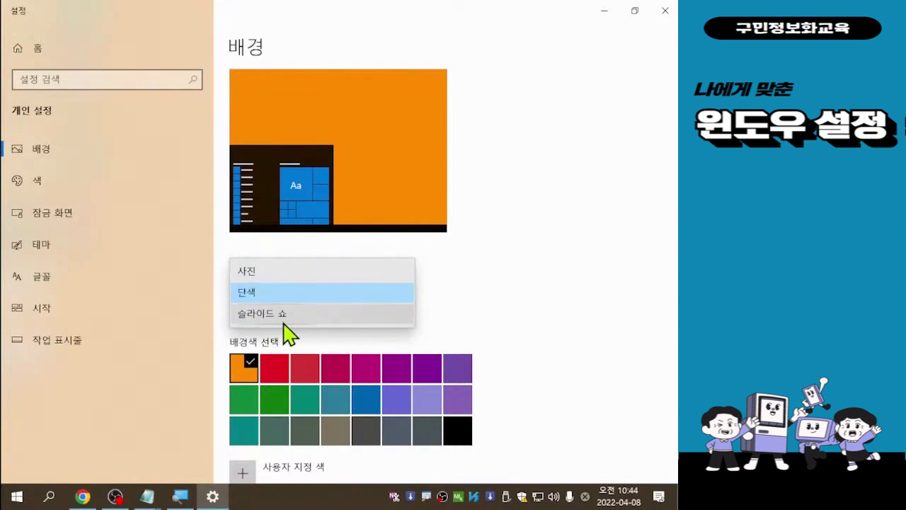
click(247, 272)
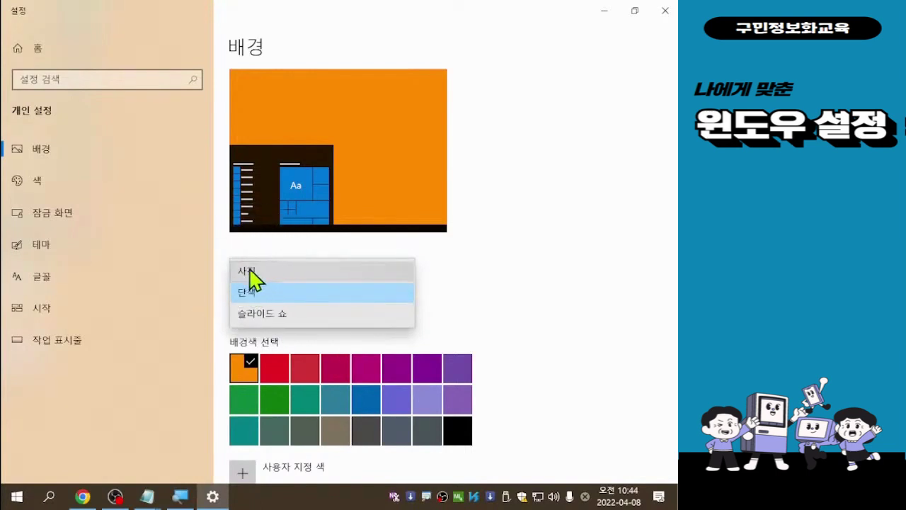
click(250, 271)
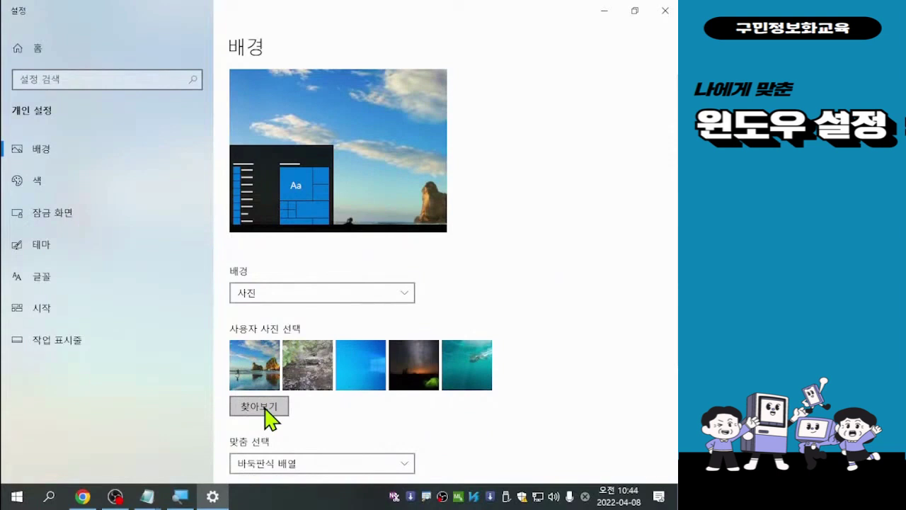
click(369, 382)
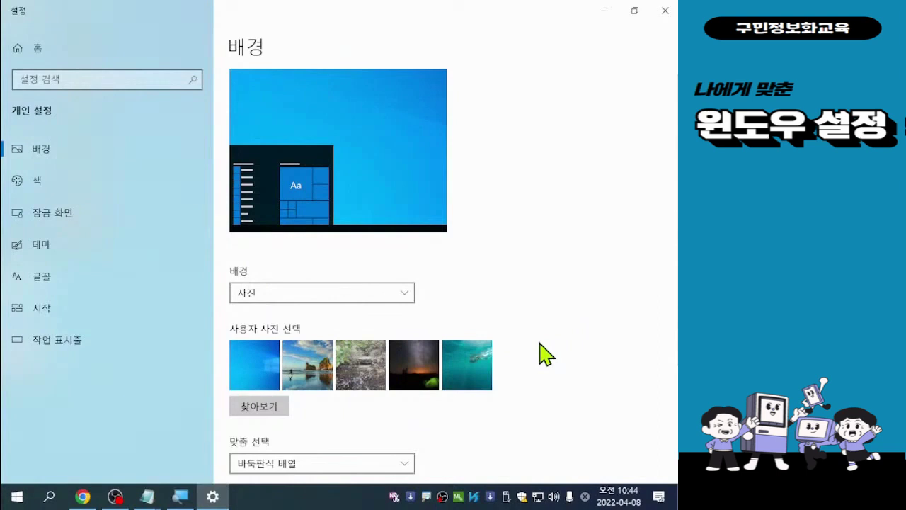
Set 맞춤 선택 for the blue Windows background picture to 채우기
scroll(546, 354, down, 1)
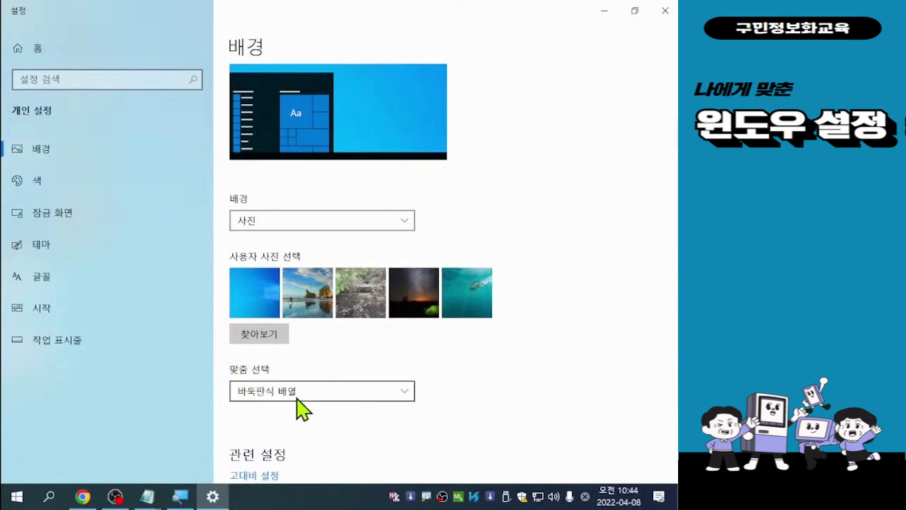
click(410, 401)
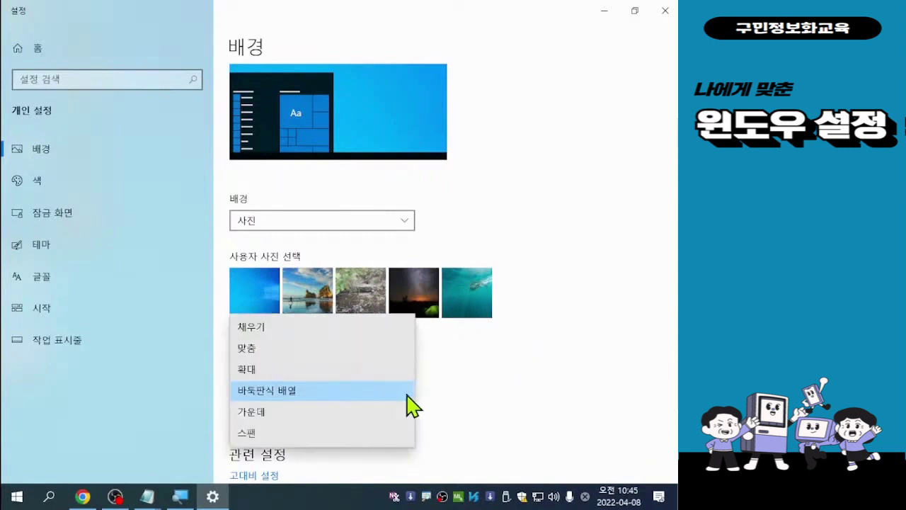
click(257, 328)
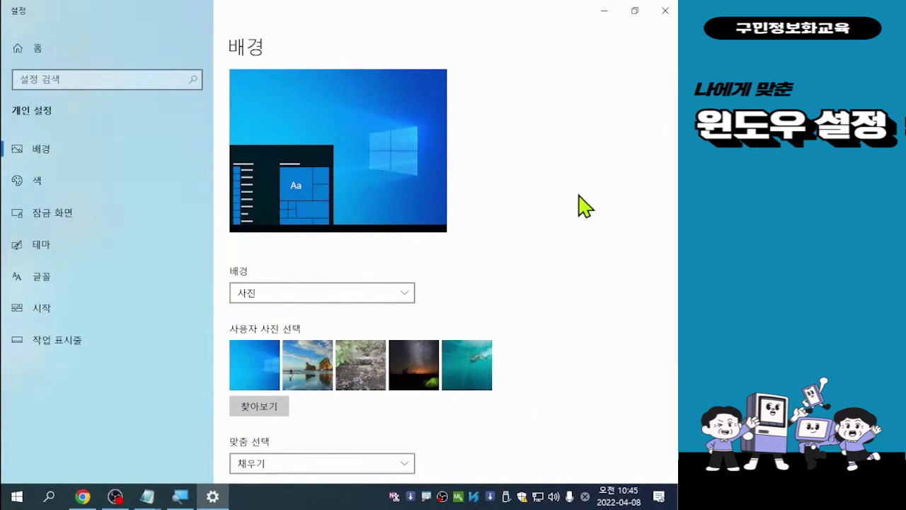
scroll(564, 297, down, 3)
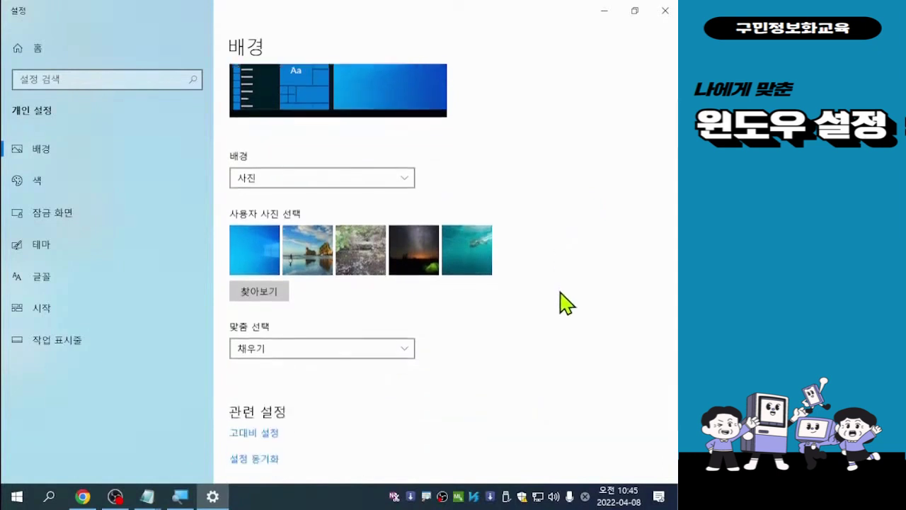
scroll(564, 297, up, 3)
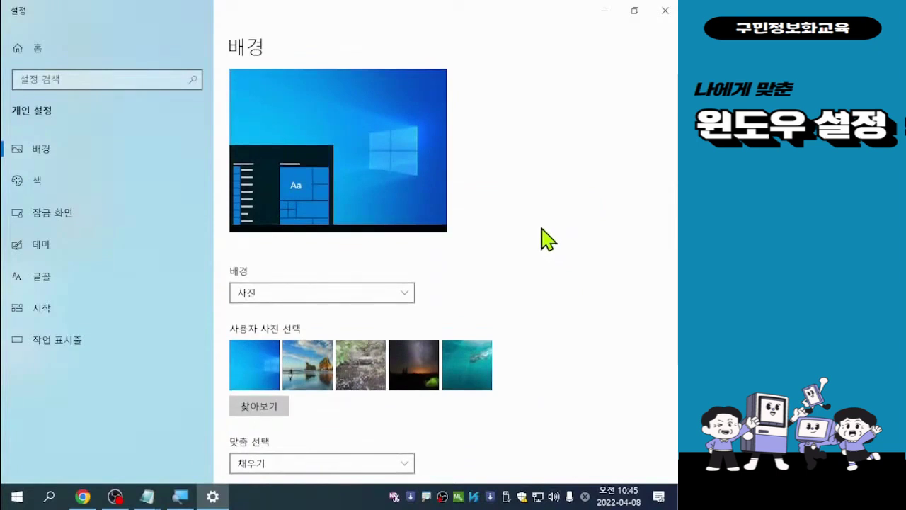
In the 색 settings, set 기본 Windows 모드 to 밝게 and close Settings
click(35, 181)
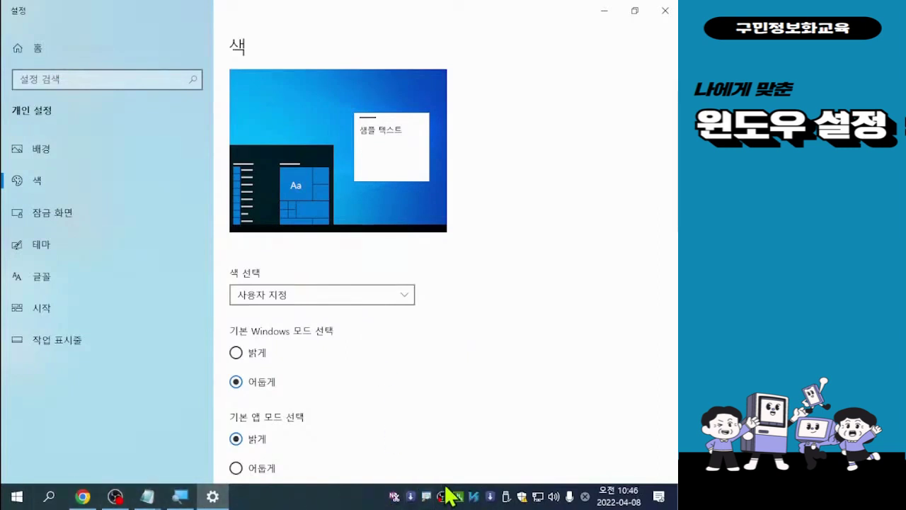
scroll(502, 391, down, 2)
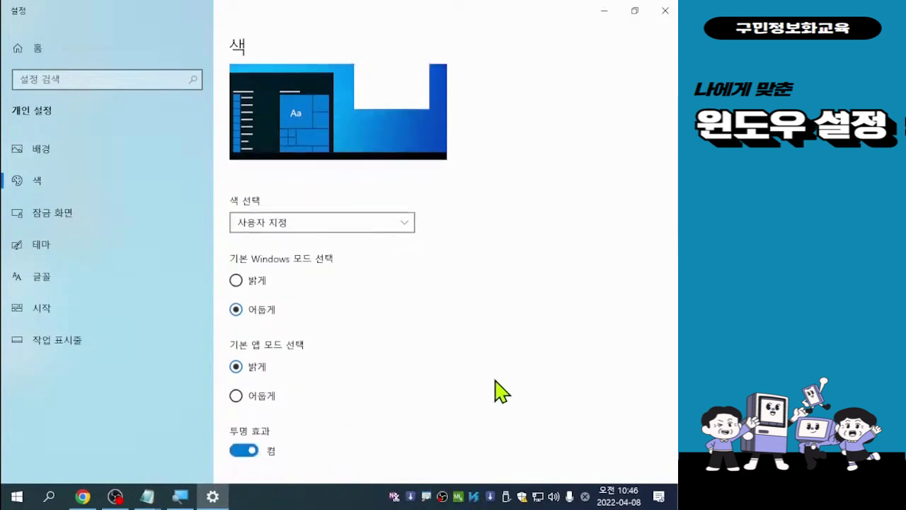
scroll(501, 390, up, 2)
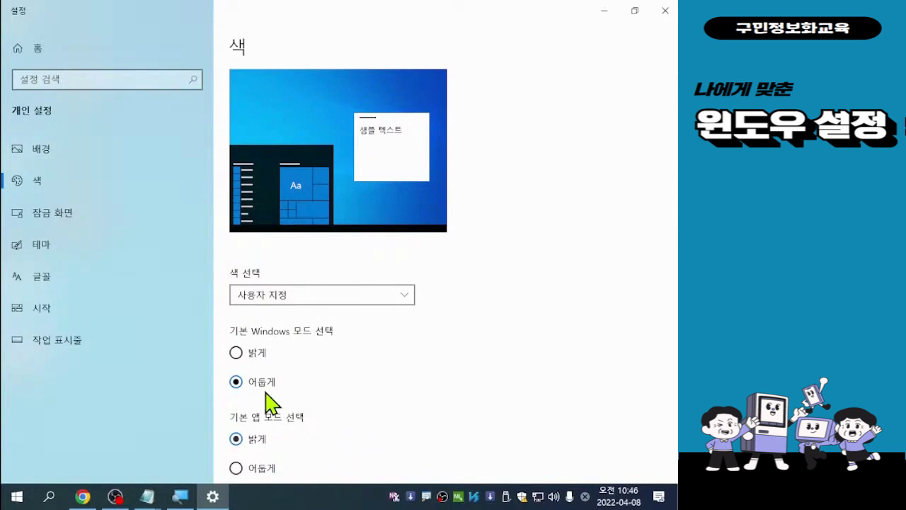
click(235, 354)
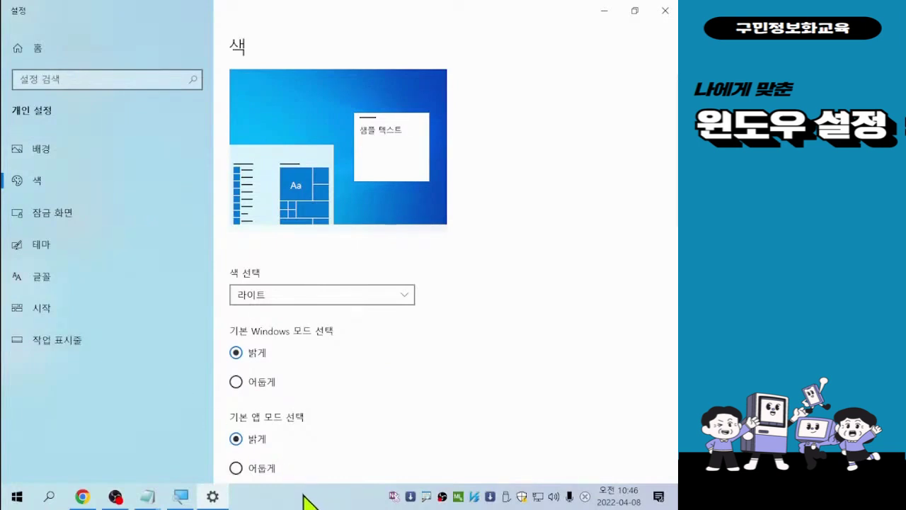
key(ctrl)
key(ctrl)
key(ctrl)
key(ctrl)
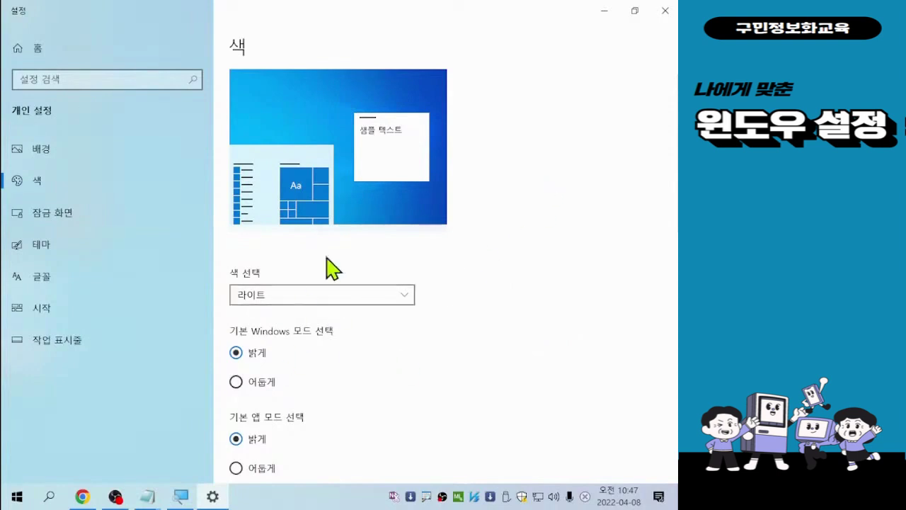
click(665, 10)
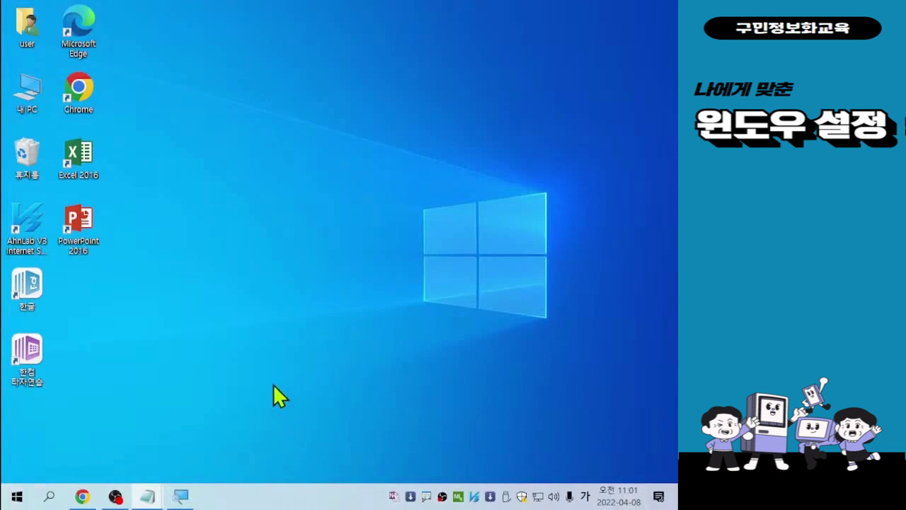
Reopen 개인 설정 from the desktop and examine the 색 settings, including 투명 효과, 테마 컬러 and the Windows 색상표
click(17, 500)
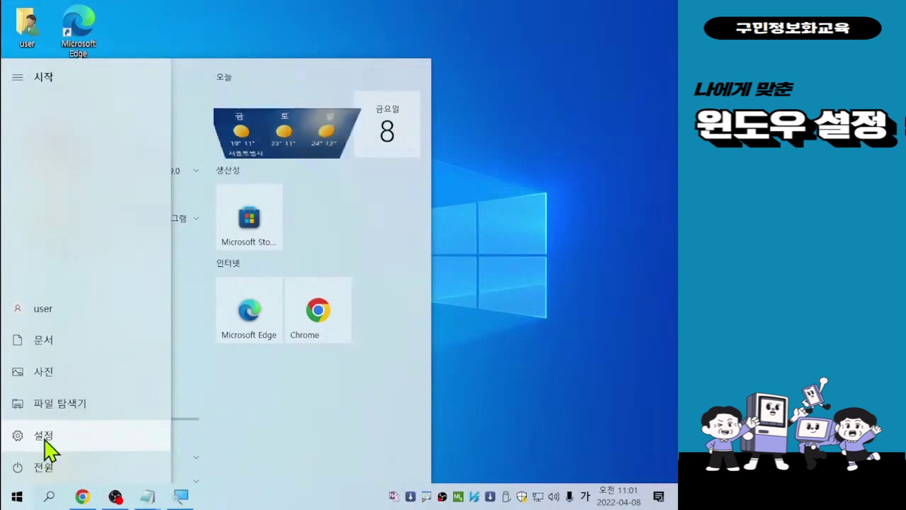
click(539, 250)
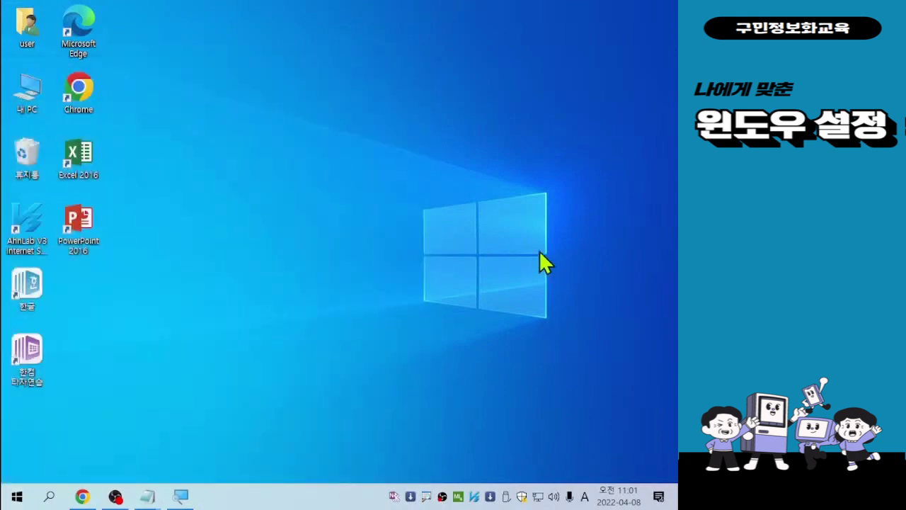
right_click(298, 192)
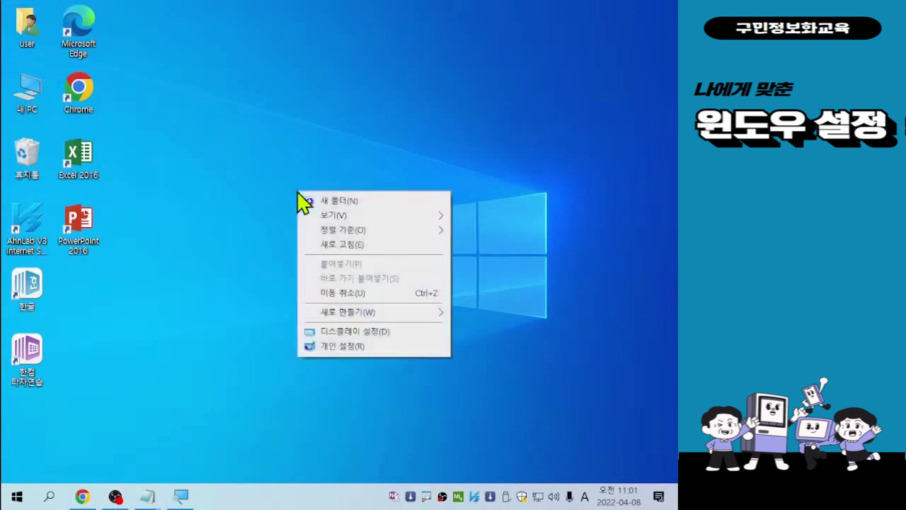
click(341, 346)
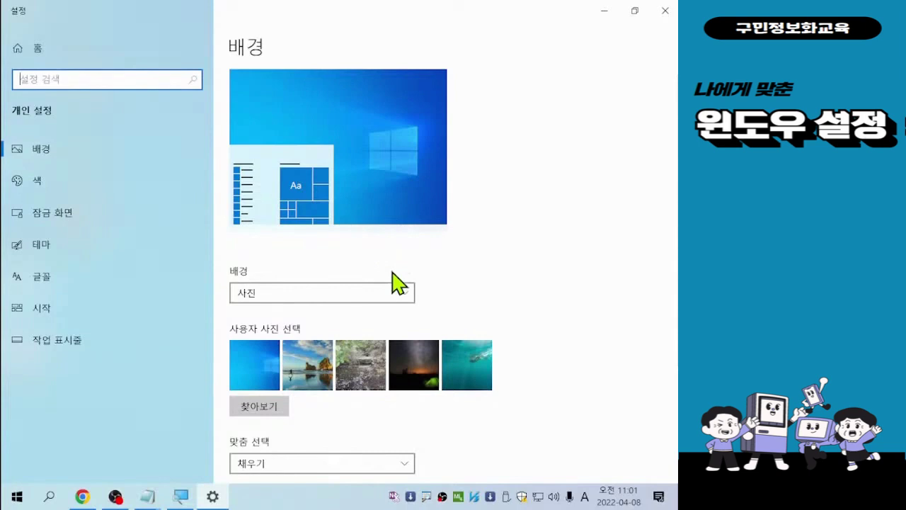
click(37, 184)
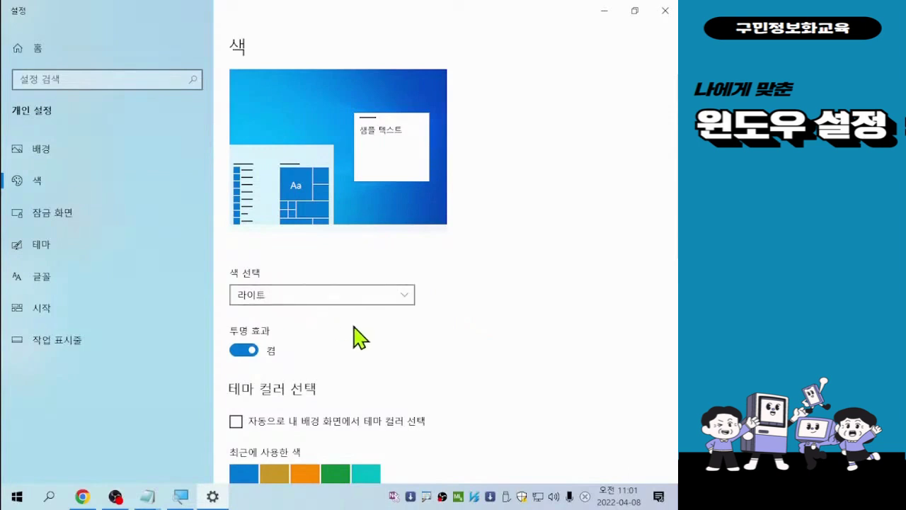
scroll(360, 338, down, 1)
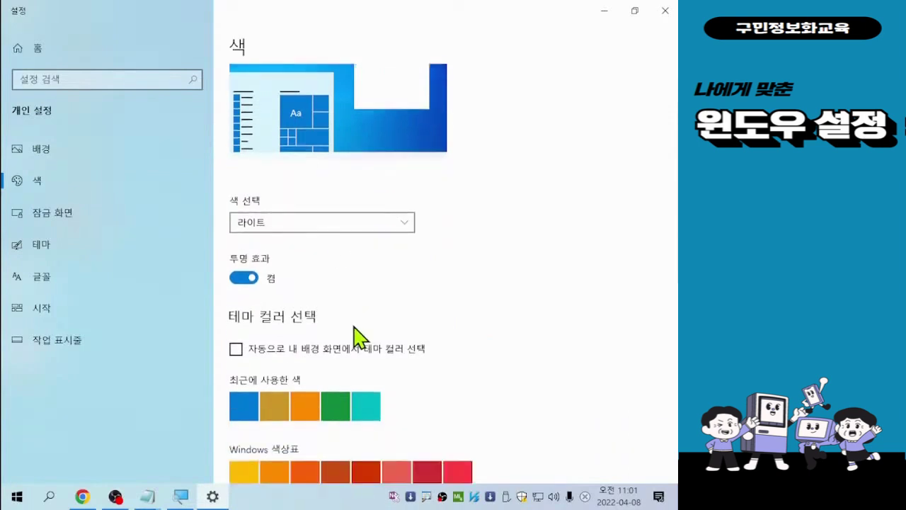
scroll(360, 338, down, 5)
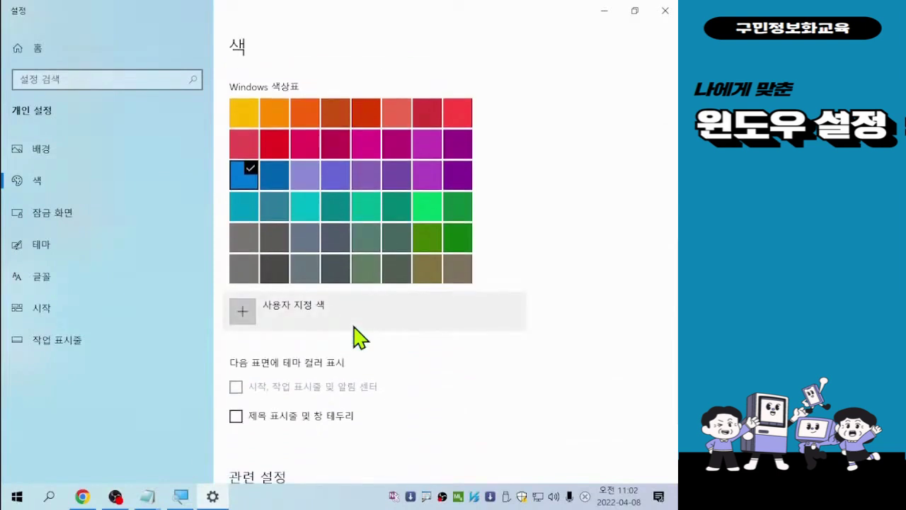
scroll(360, 339, up, 6)
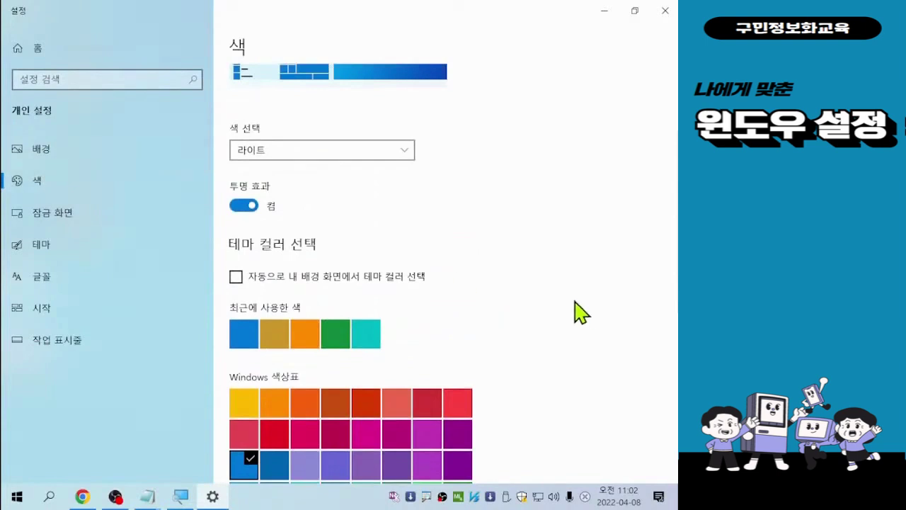
scroll(491, 310, up, 2)
scroll(491, 309, down, 2)
scroll(527, 308, up, 2)
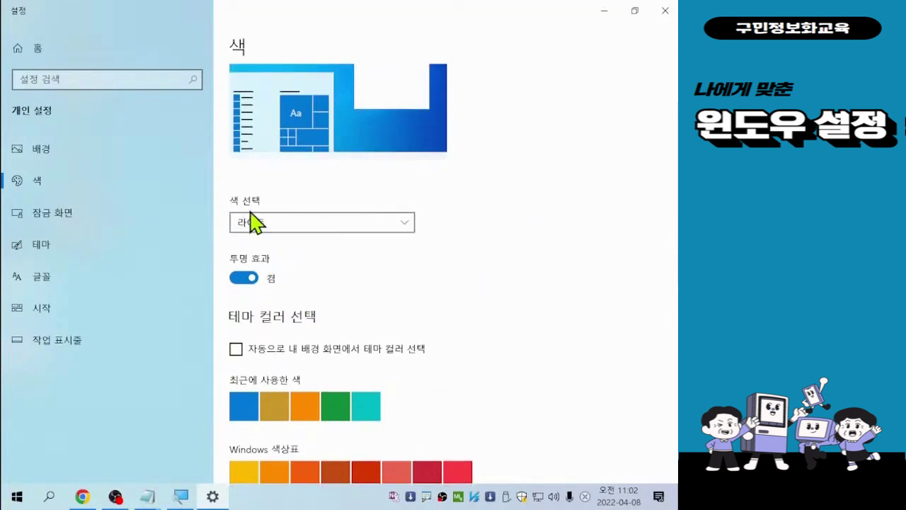
Set 색 선택 to 다크 and check the colour settings down to the Windows 색상표 and 테마 컬러 options
click(295, 222)
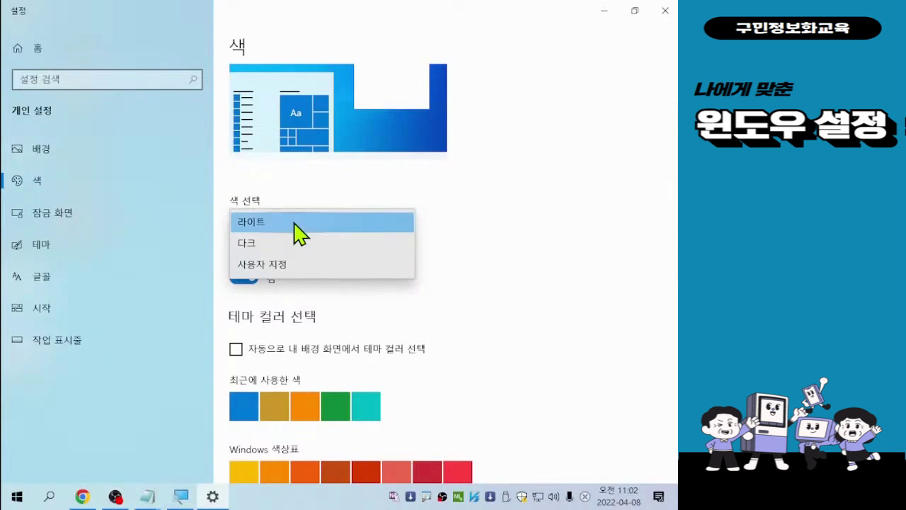
click(249, 245)
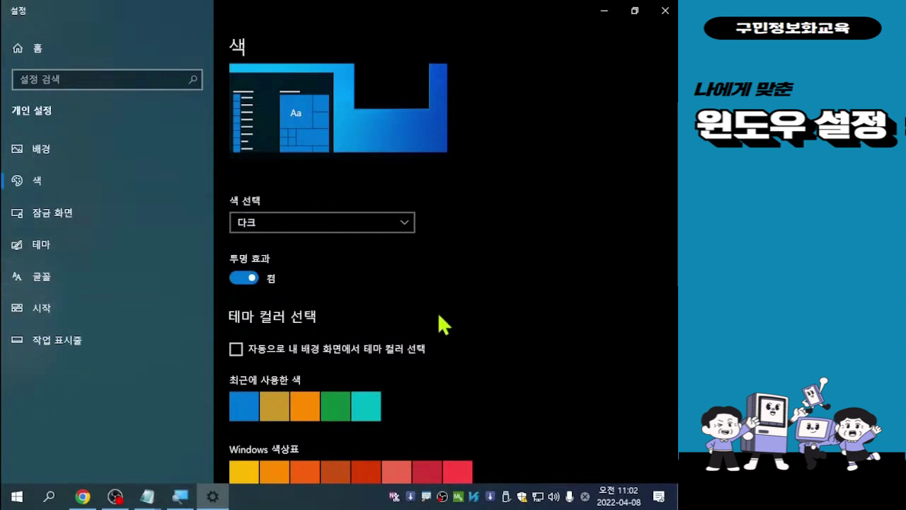
scroll(419, 334, down, 3)
scroll(419, 333, down, 3)
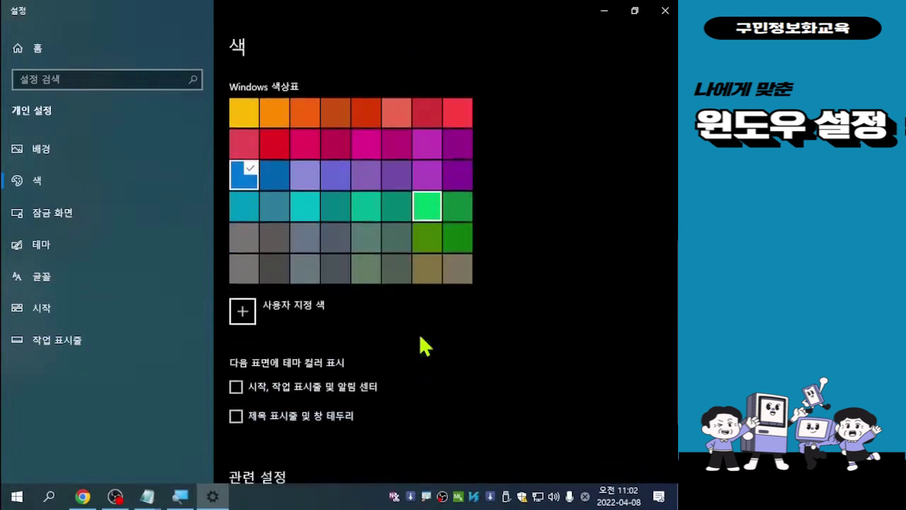
scroll(419, 334, down, 2)
scroll(419, 334, up, 5)
scroll(419, 334, up, 5)
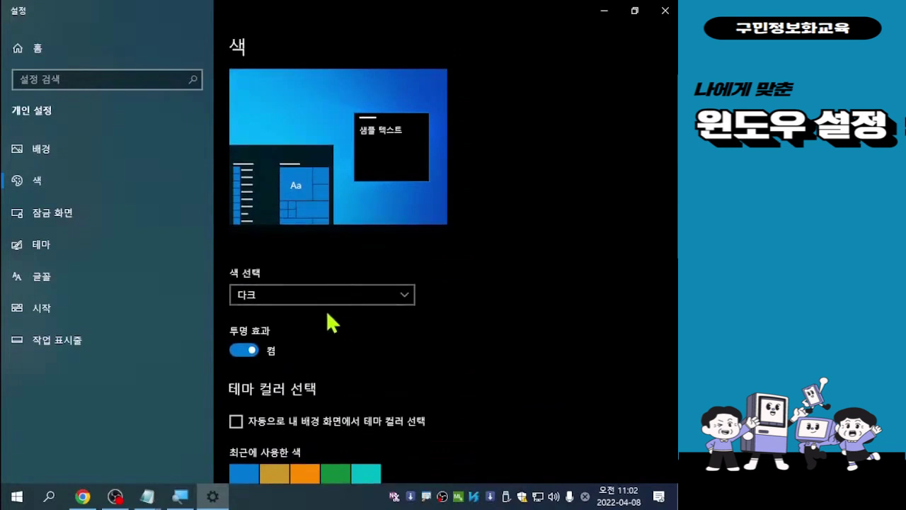
Switch 색 선택 to 사용자 지정 and set both 기본 Windows 모드 and 기본 앱 모드 to 밝게
click(402, 298)
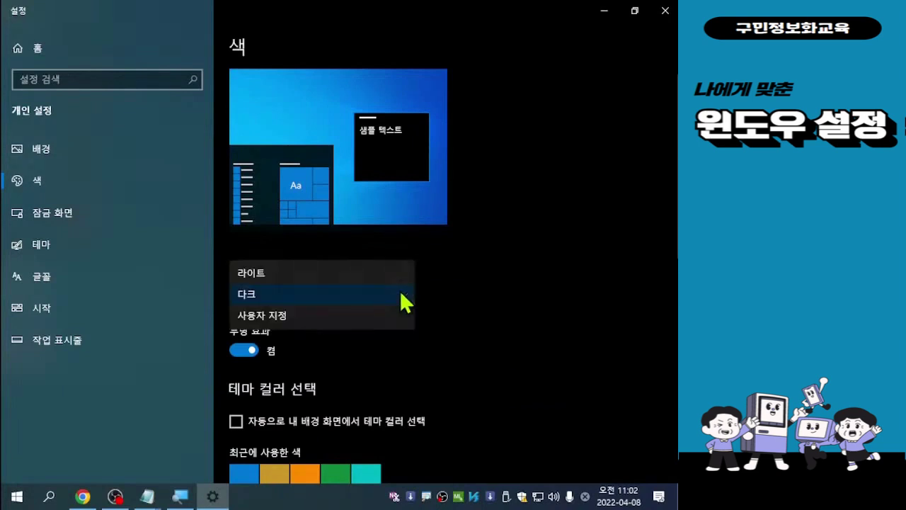
click(269, 320)
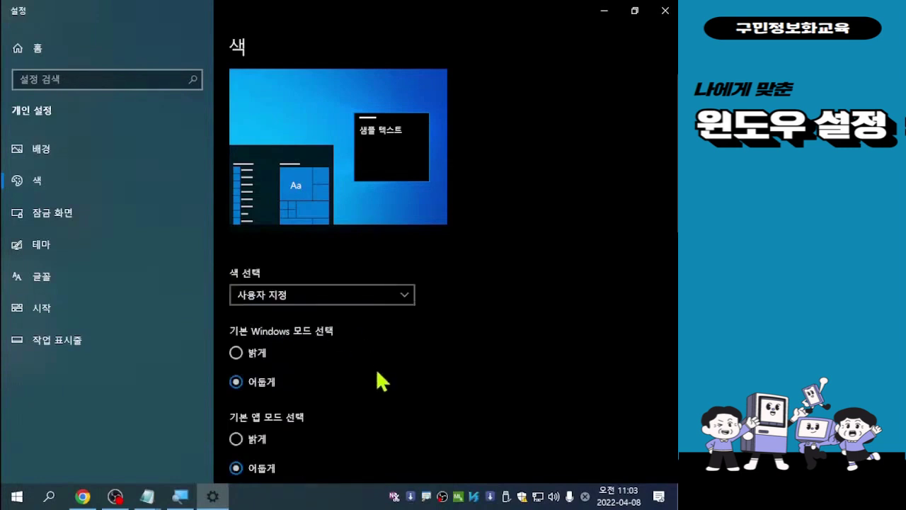
scroll(376, 368, down, 2)
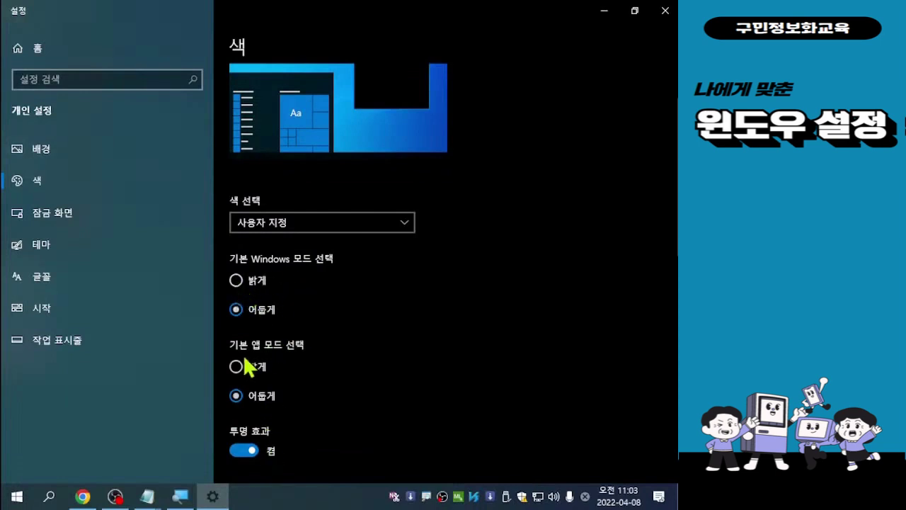
click(236, 281)
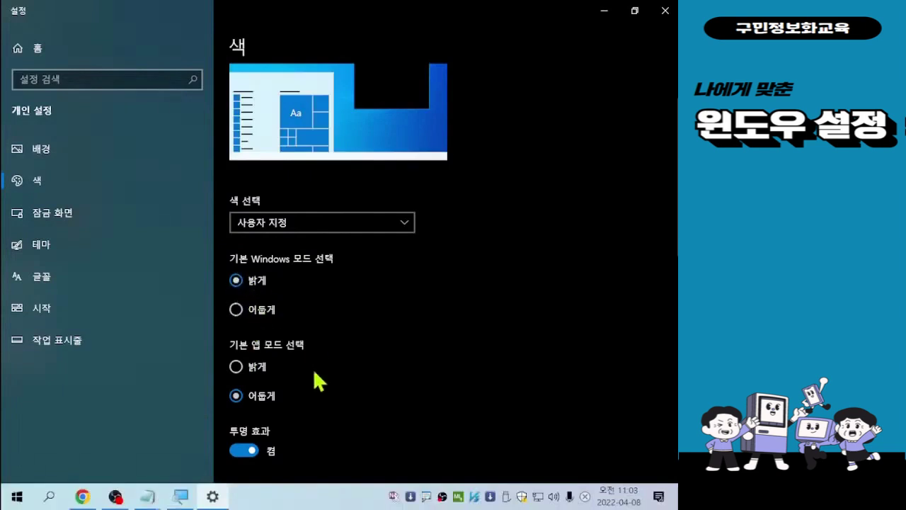
click(237, 366)
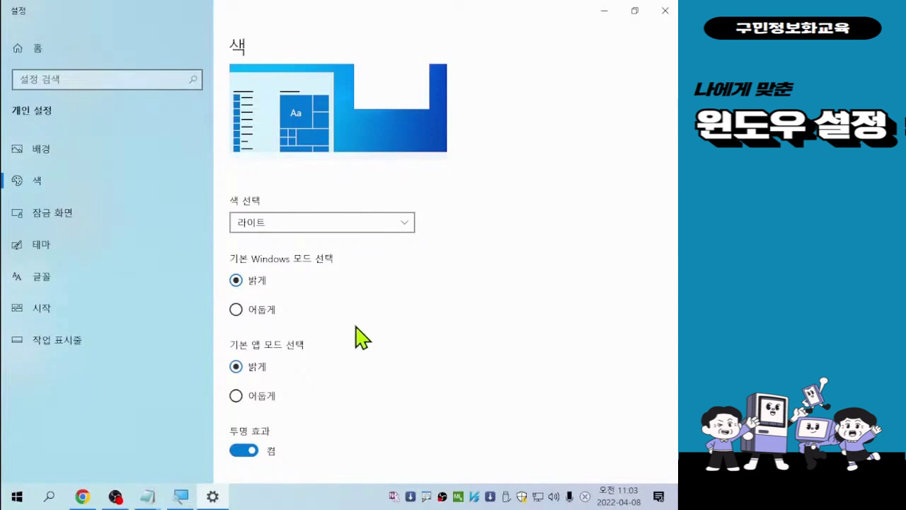
Examine the Windows mode, app mode, 투명 효과 and 테마 컬러 settings, plus the choices offered under 색 선택
scroll(366, 333, down, 3)
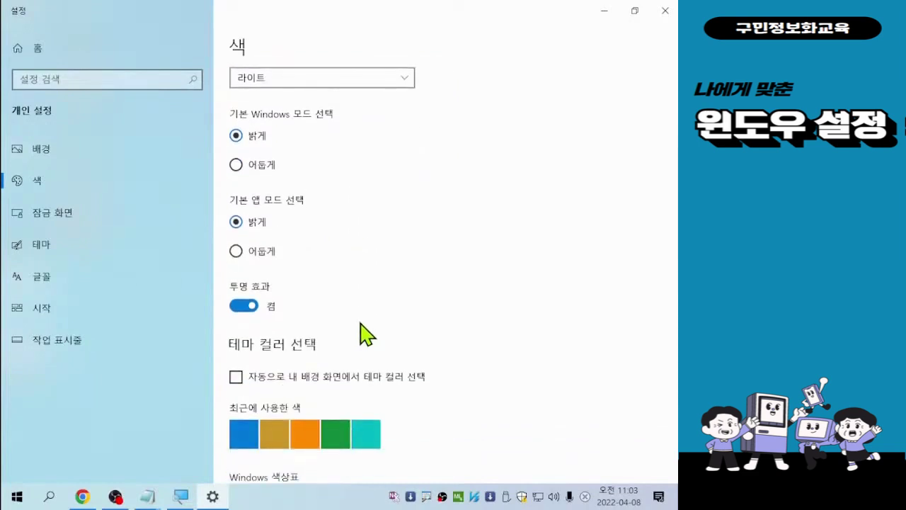
scroll(366, 333, up, 1)
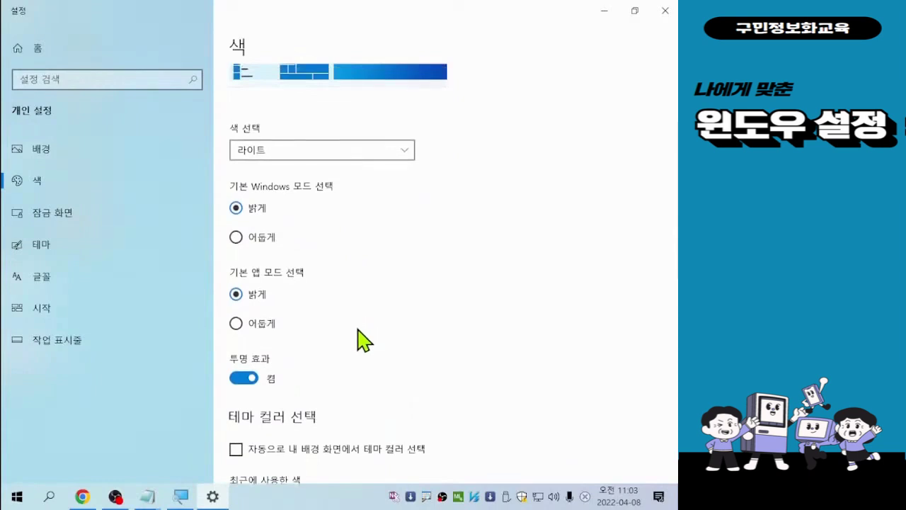
scroll(364, 341, down, 1)
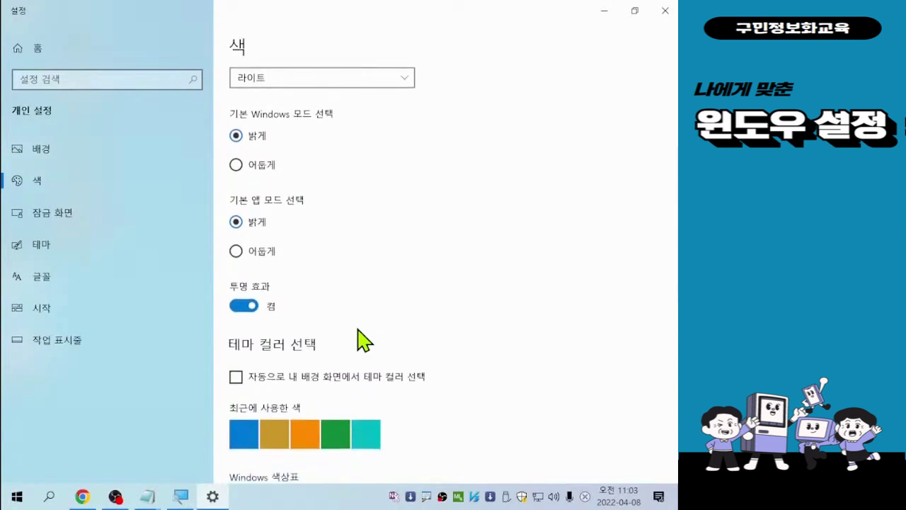
scroll(359, 339, up, 2)
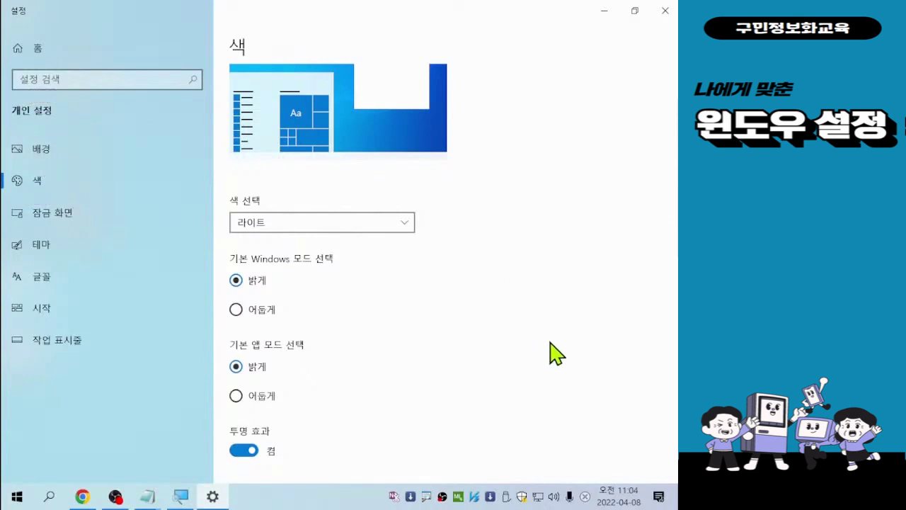
scroll(432, 375, down, 1)
scroll(432, 375, down, 3)
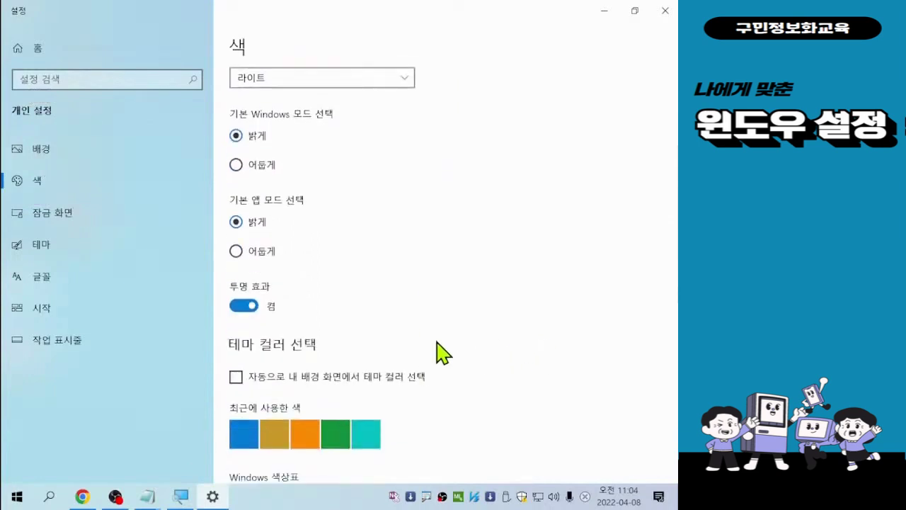
scroll(439, 350, up, 4)
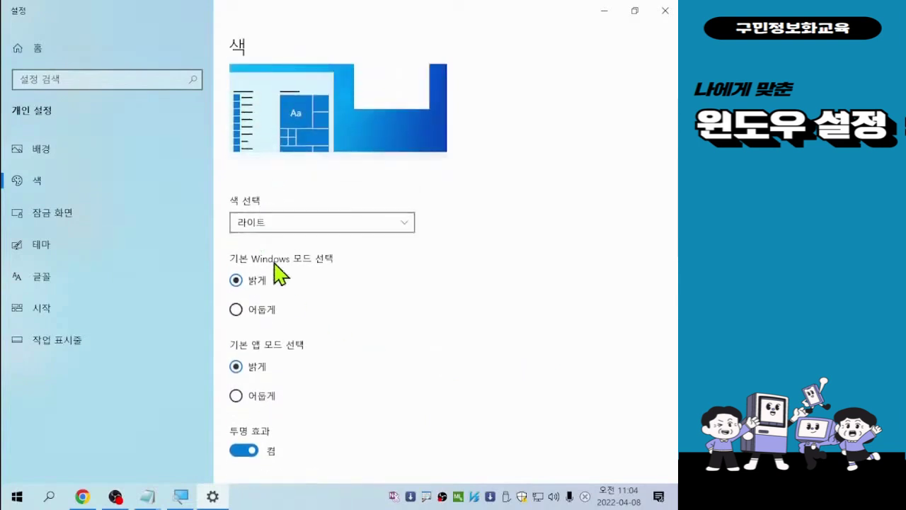
click(408, 226)
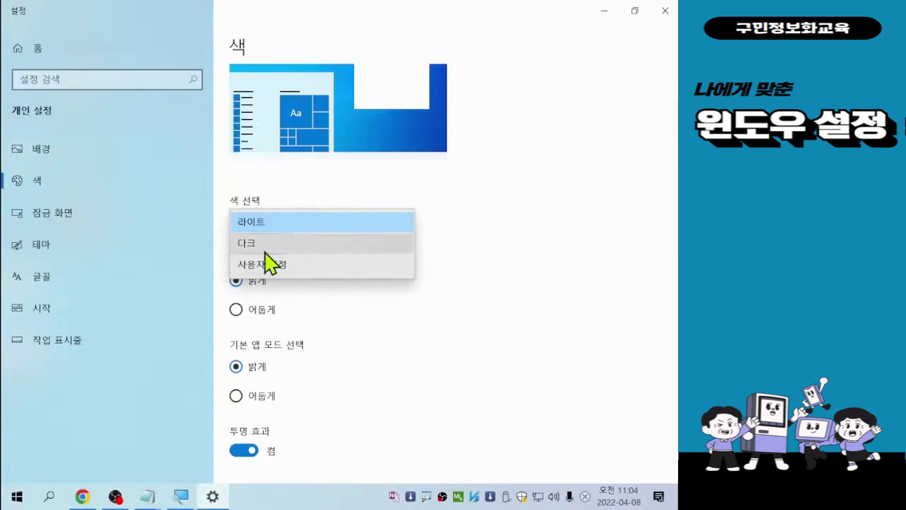
click(370, 370)
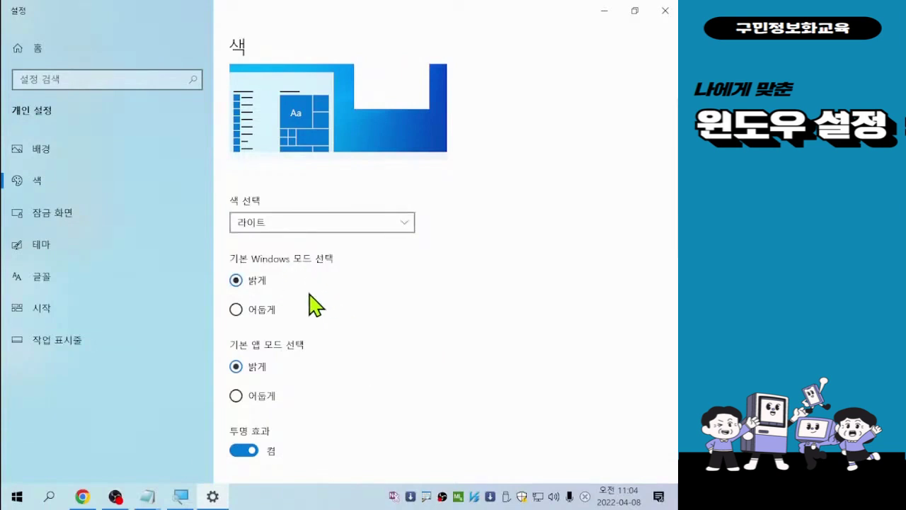
Set 기본 Windows 모드 to 어둡게, and try 어둡게 for 기본 앱 모드 before returning it to 밝게
click(239, 311)
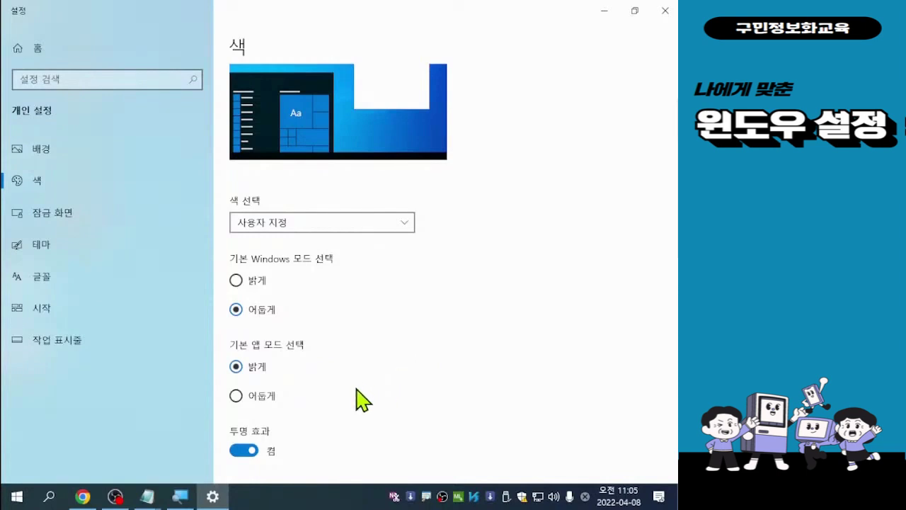
scroll(356, 400, down, 1)
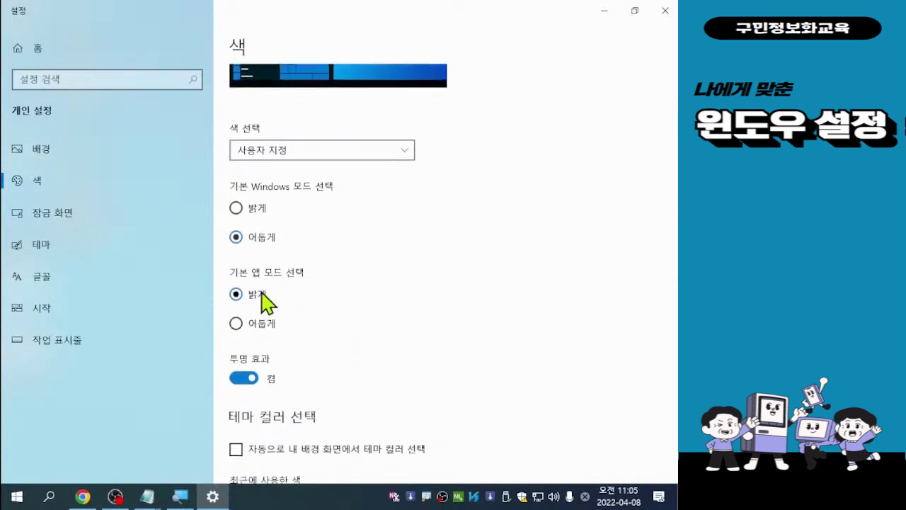
click(236, 323)
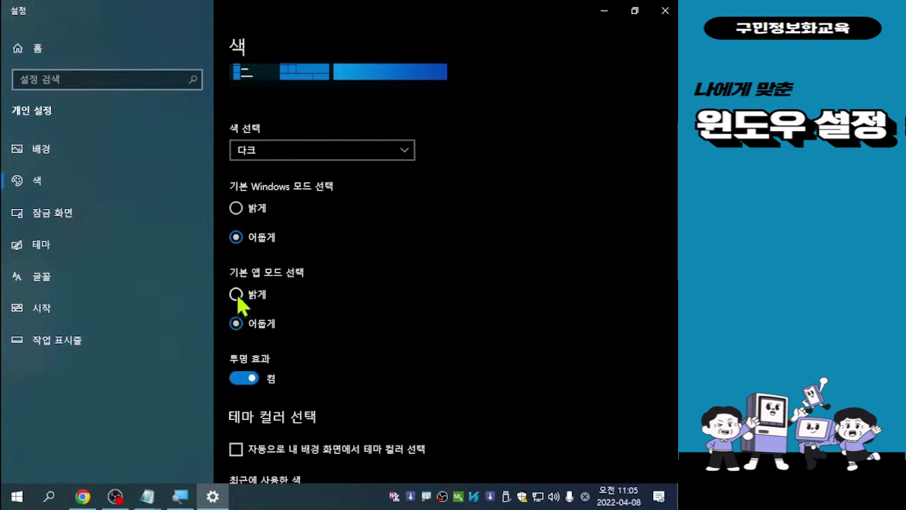
click(236, 293)
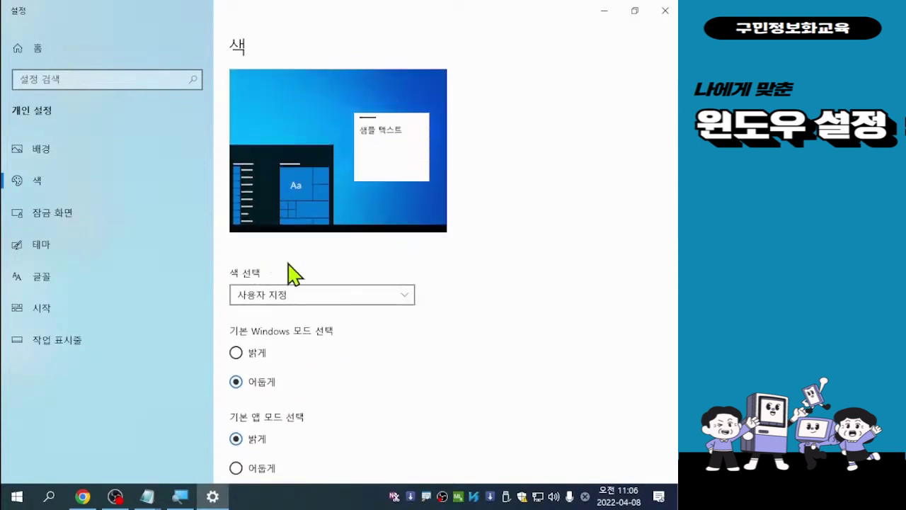
key(ctrl)
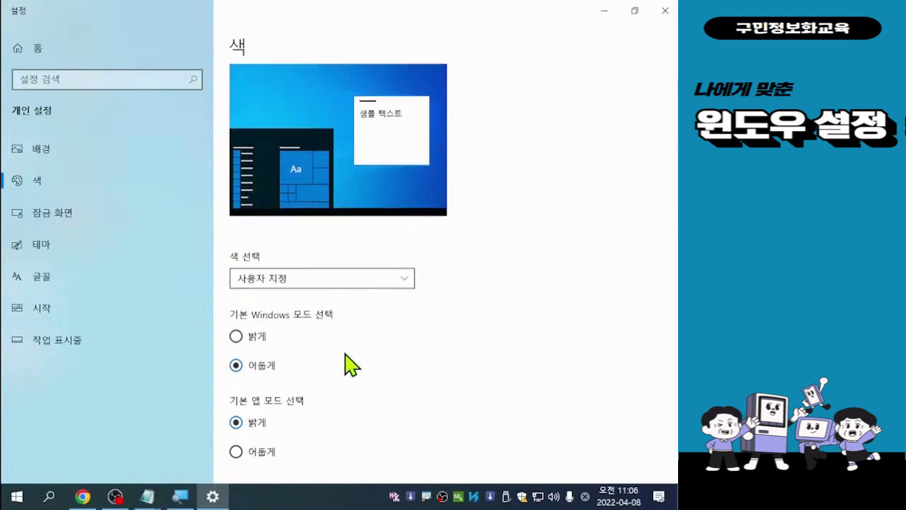
scroll(347, 340, down, 2)
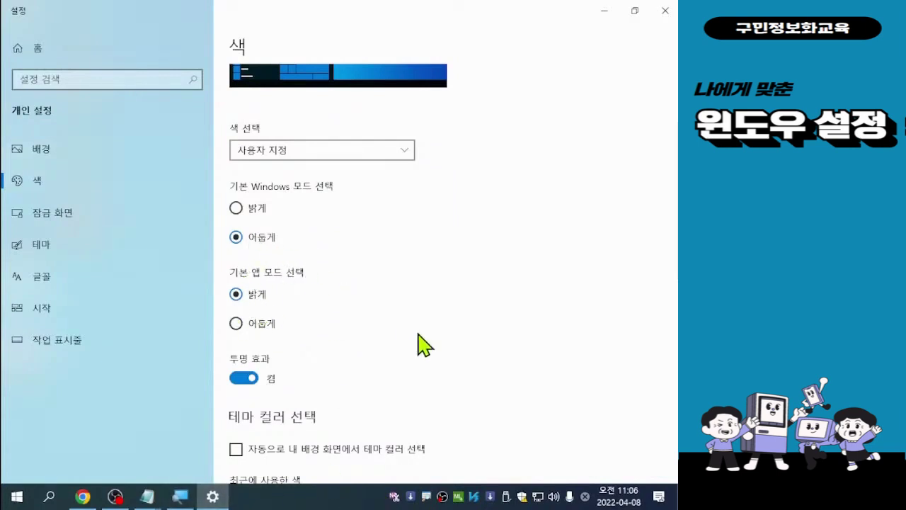
scroll(418, 334, down, 2)
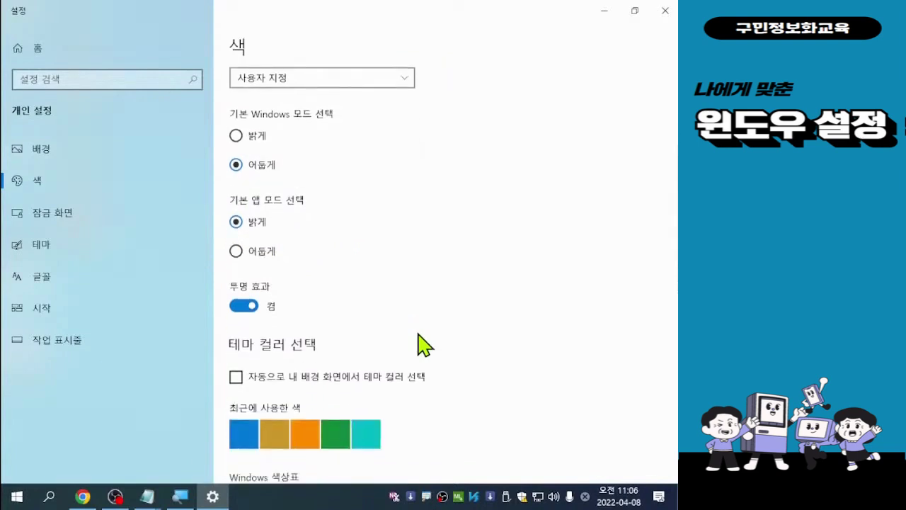
scroll(418, 344, up, 3)
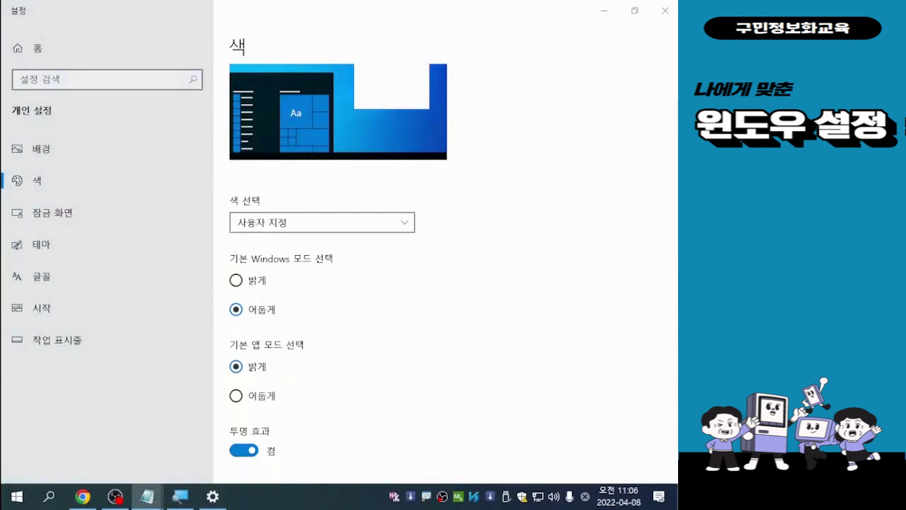
key(alt+Tab)
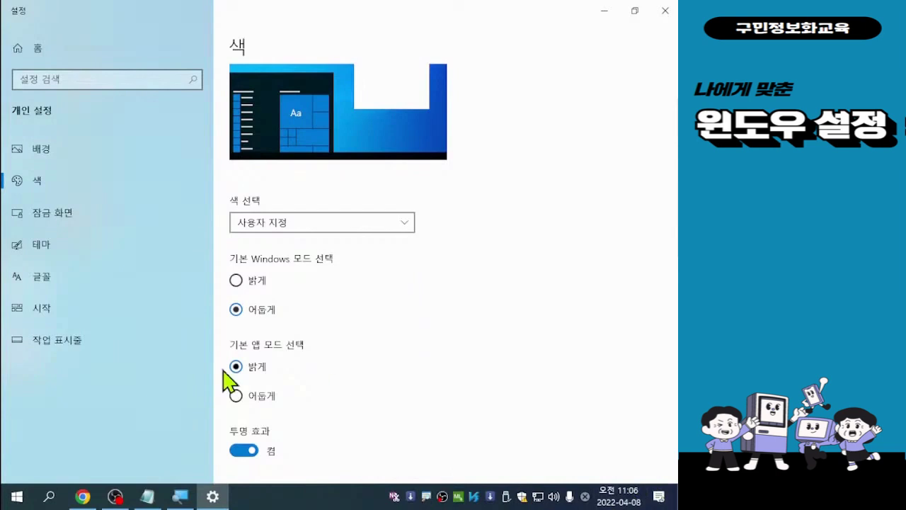
click(144, 497)
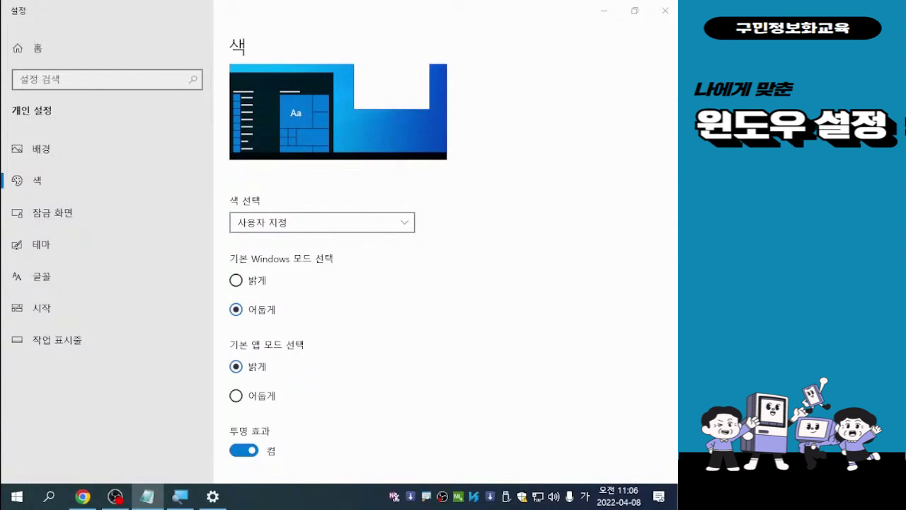
Open the 잠금 화면 settings and view the available 배경 types without changing the selection
click(57, 214)
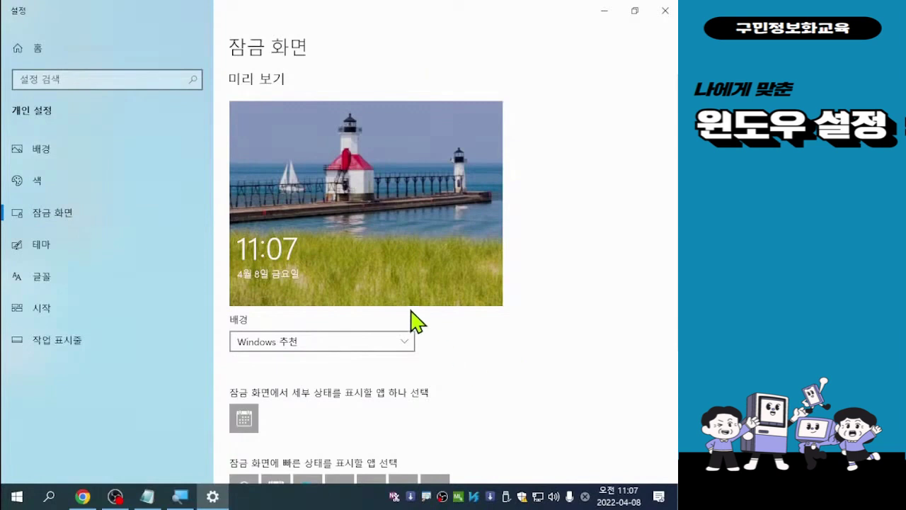
click(402, 258)
click(402, 258)
scroll(473, 376, down, 2)
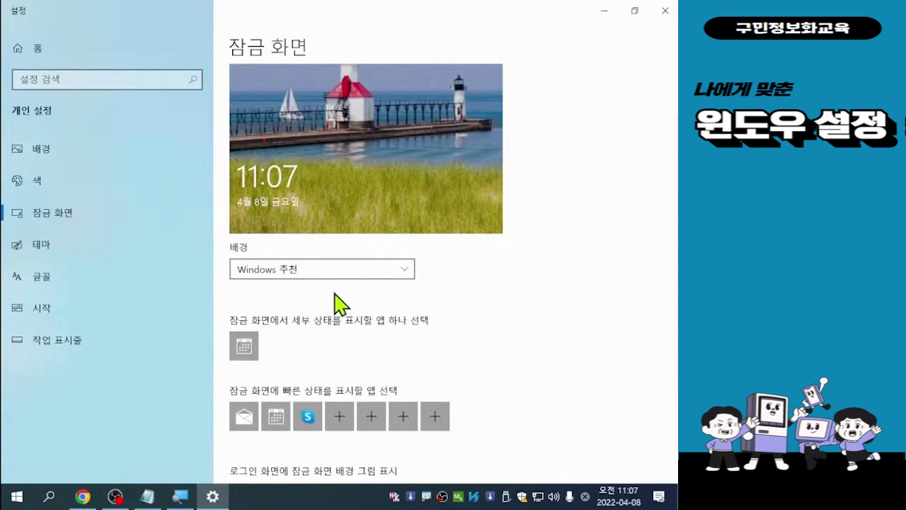
click(401, 268)
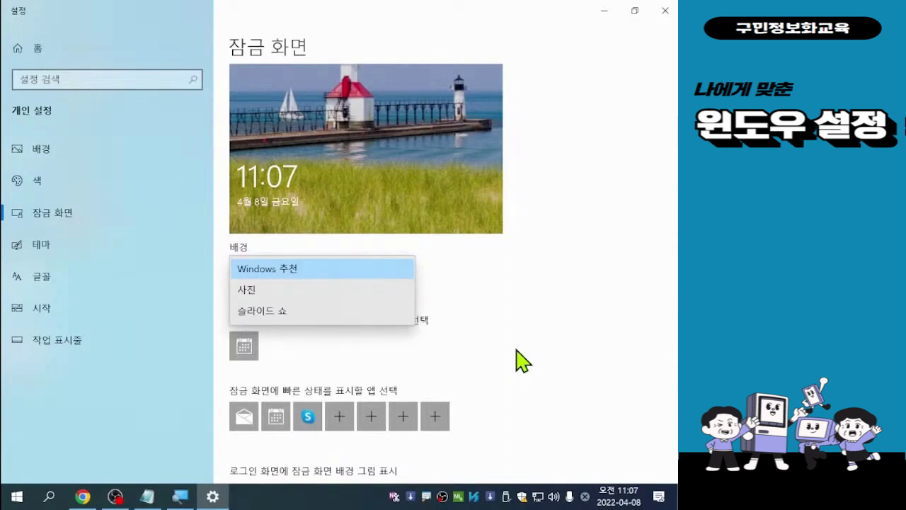
click(546, 347)
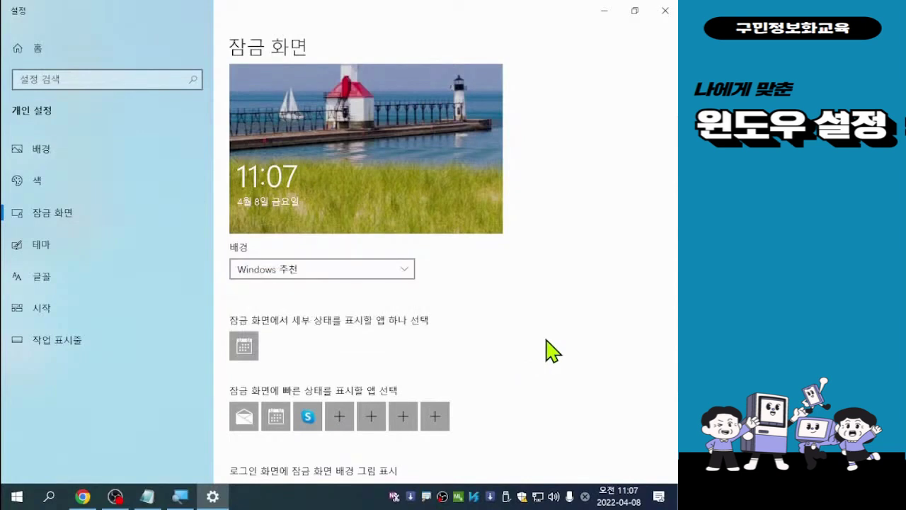
View the apps available for detailed status on the lock screen, then review the remaining 잠금 화면 options
scroll(538, 376, down, 2)
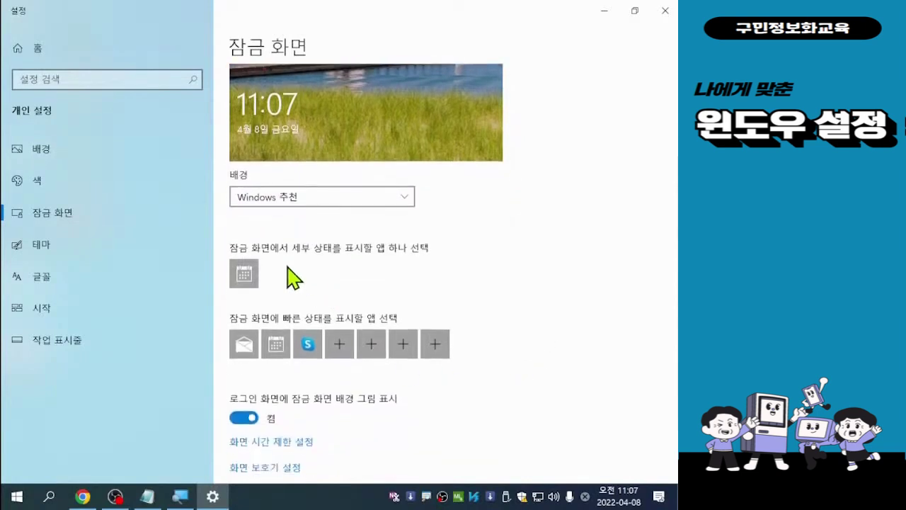
click(252, 286)
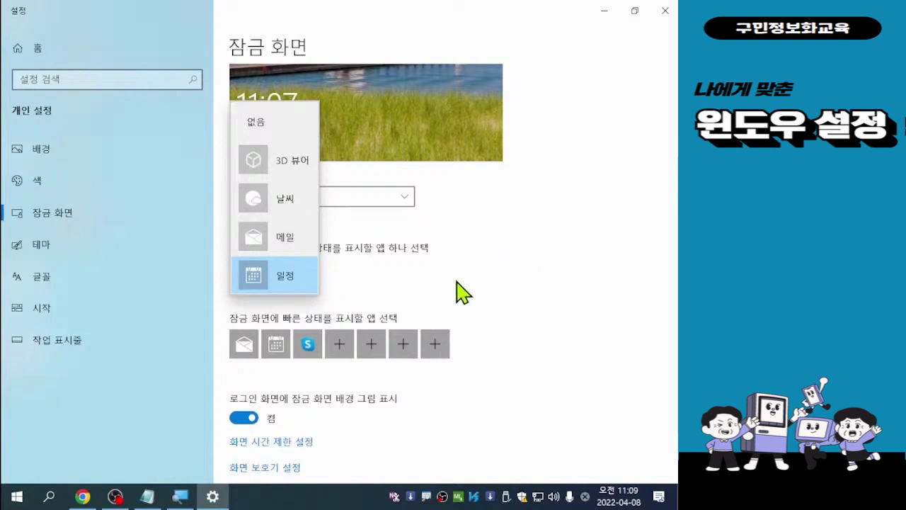
click(364, 285)
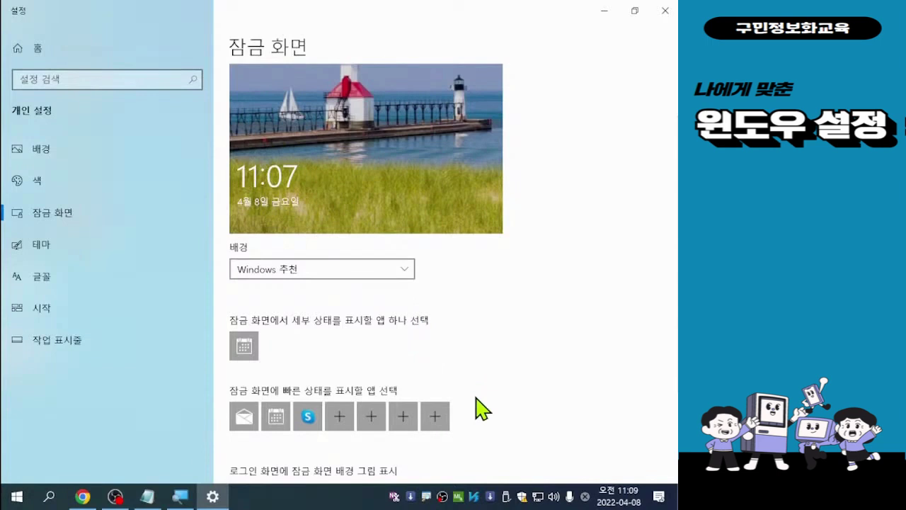
scroll(481, 408, down, 1)
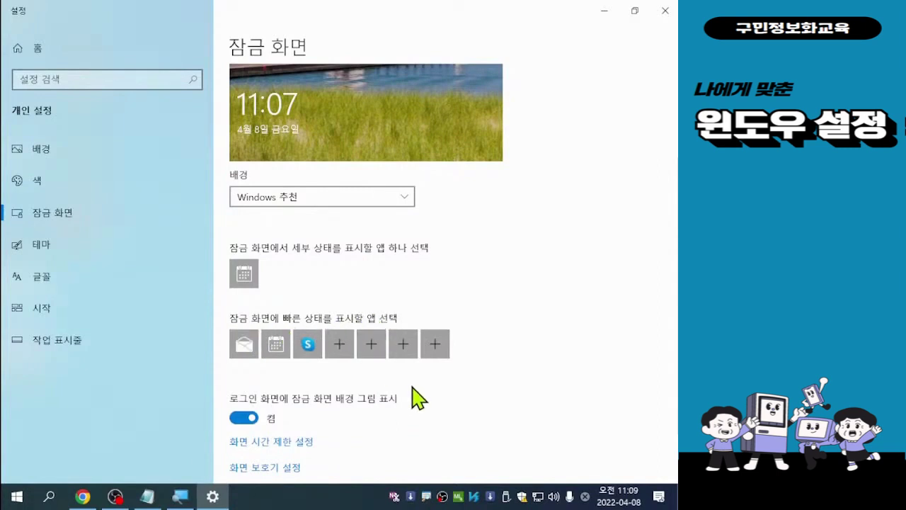
View the apps available for an empty quick-status slot on the lock screen without adding one
click(341, 346)
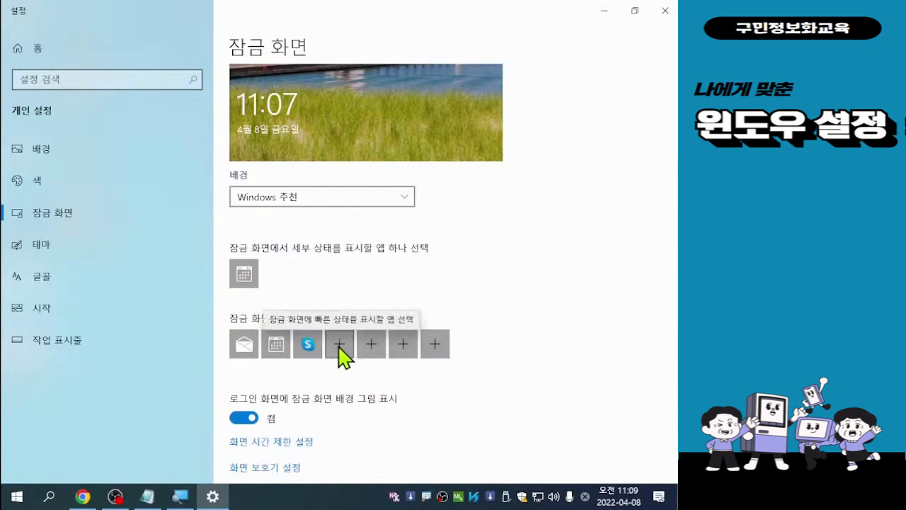
click(339, 346)
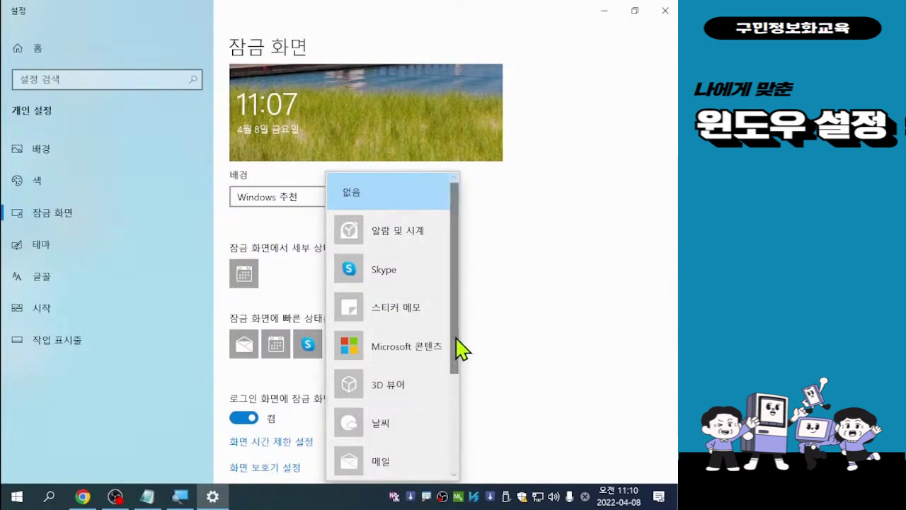
mouse_move(457, 348)
mouse_down()
mouse_move(461, 405)
mouse_move(453, 339)
mouse_up()
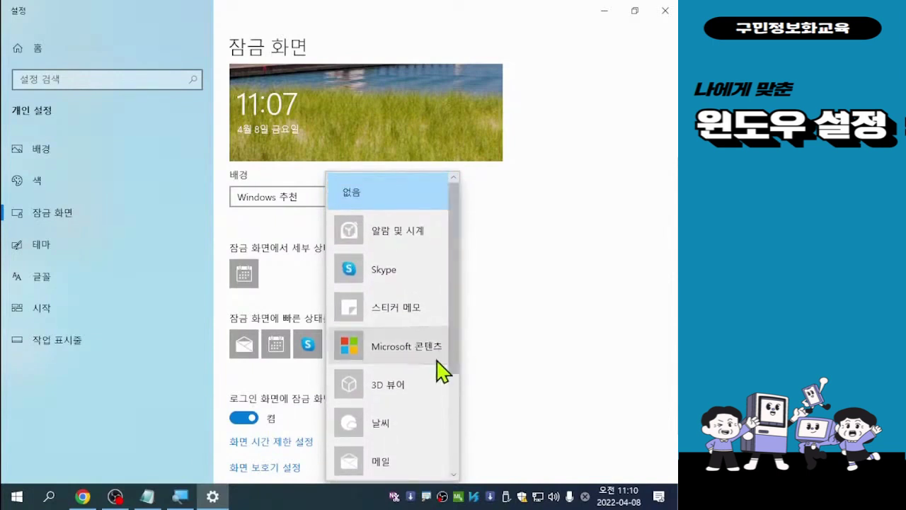
click(528, 347)
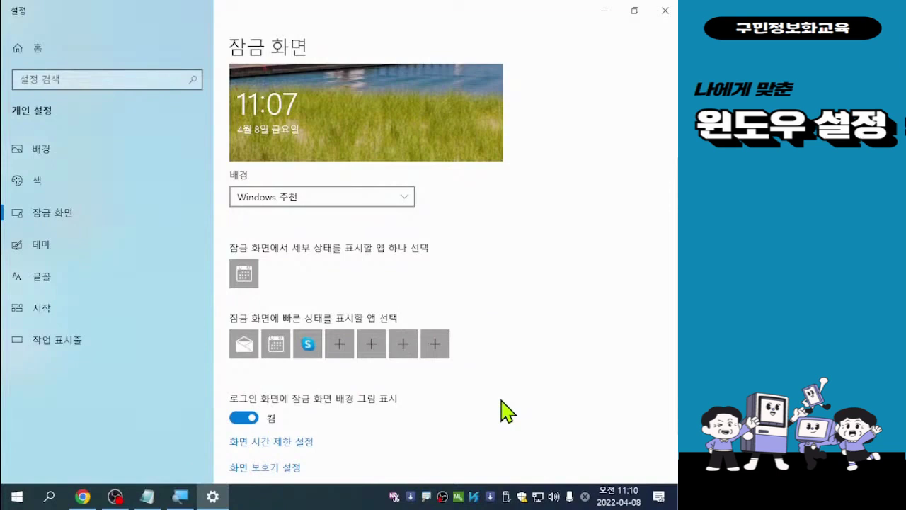
Open 화면 시간 제한 설정 and view the time choices for turning off the screen and entering 절전 모드 without changing them
scroll(507, 411, down, 2)
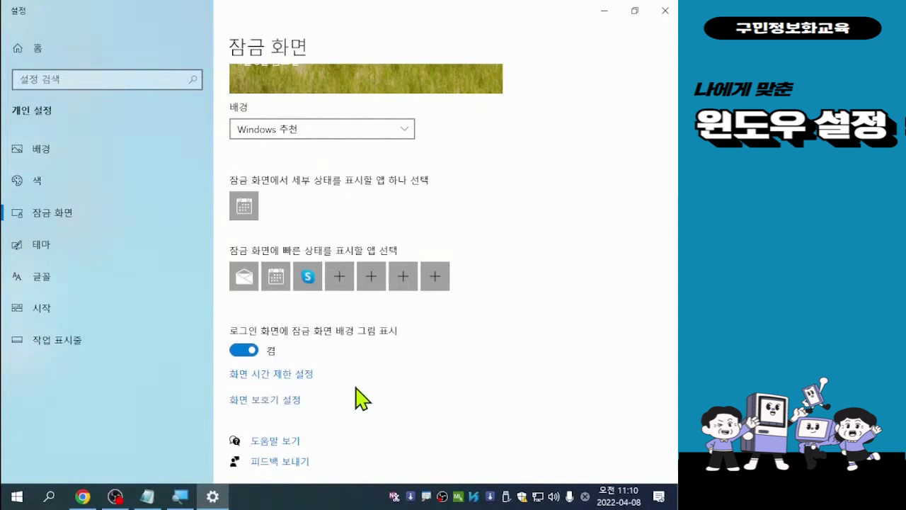
click(277, 377)
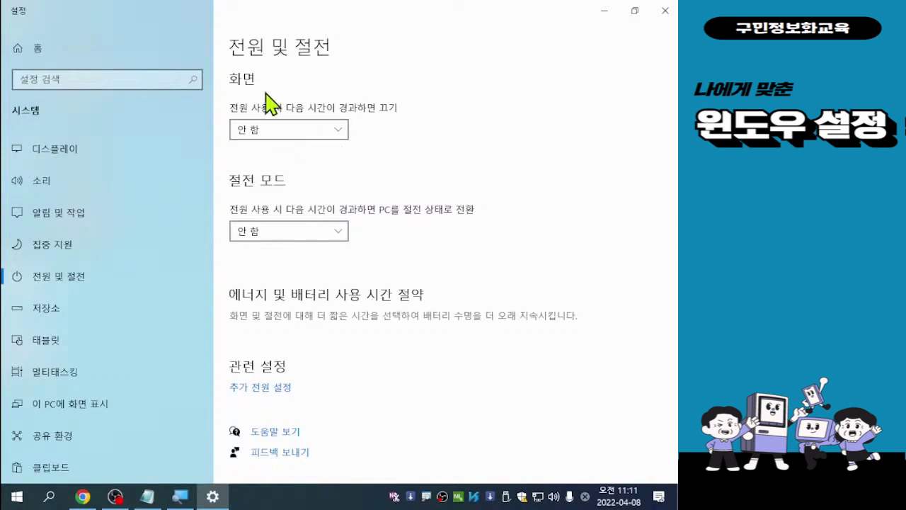
click(342, 134)
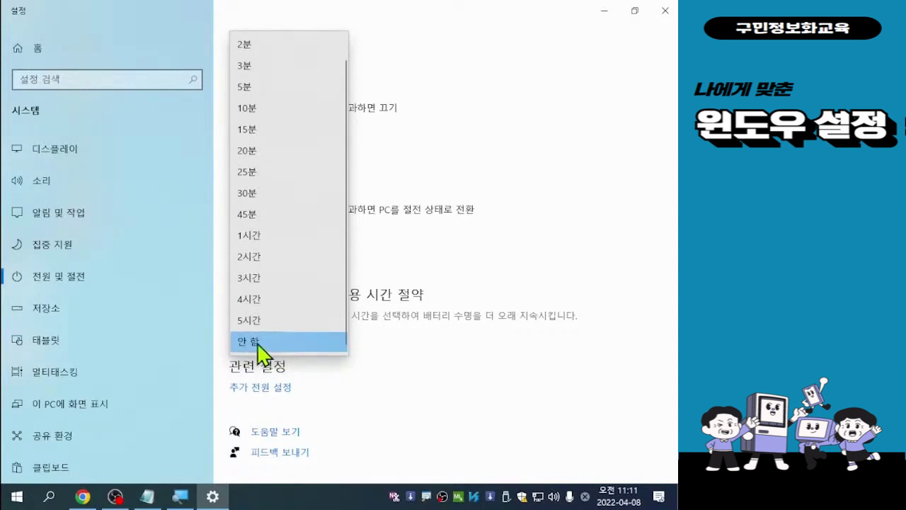
click(474, 140)
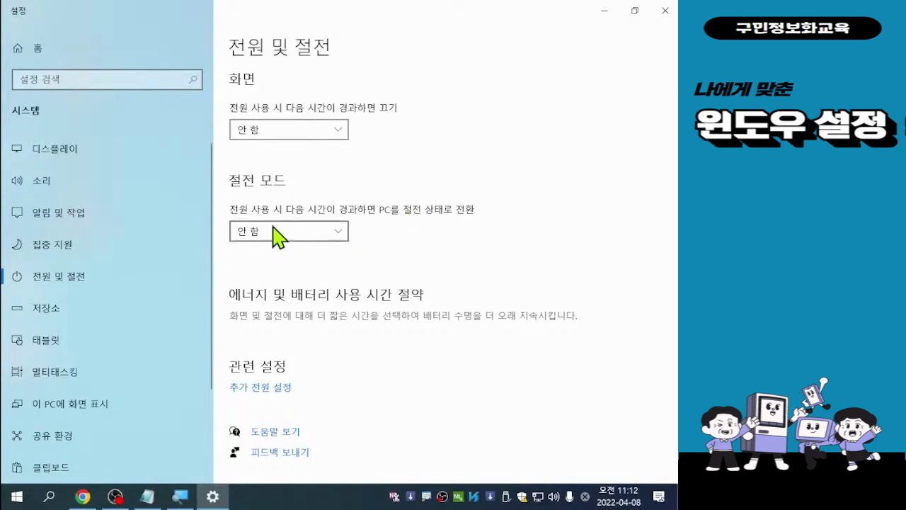
click(339, 238)
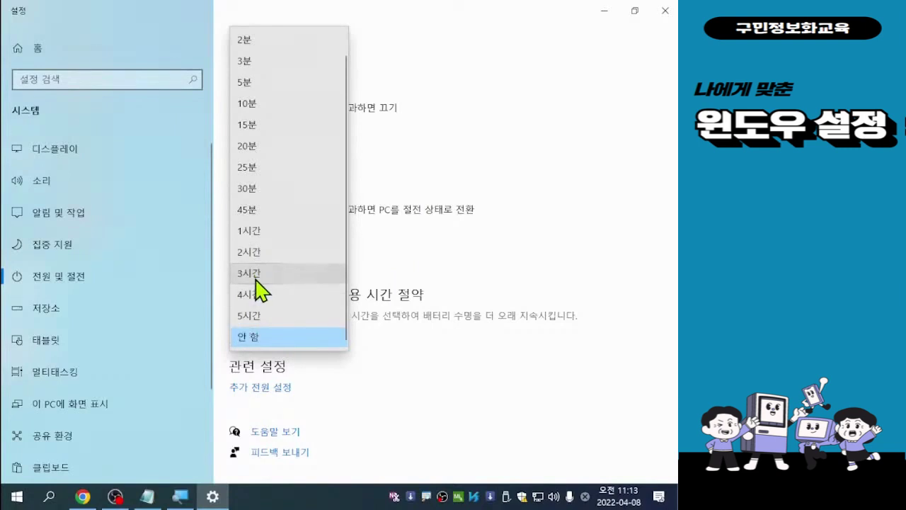
click(548, 236)
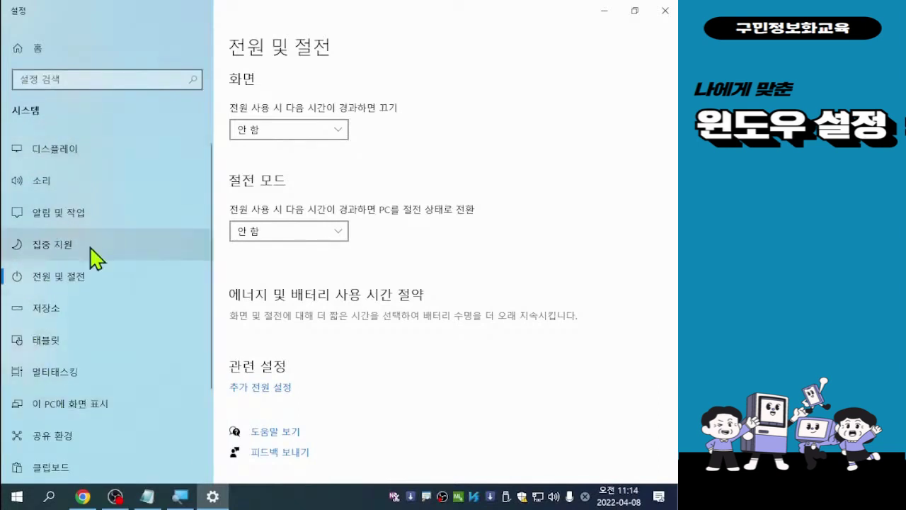
Return to the 잠금 화면 settings under 개인 설정, open 화면 보호기 설정 and move its dialog clear of the preview area
click(25, 48)
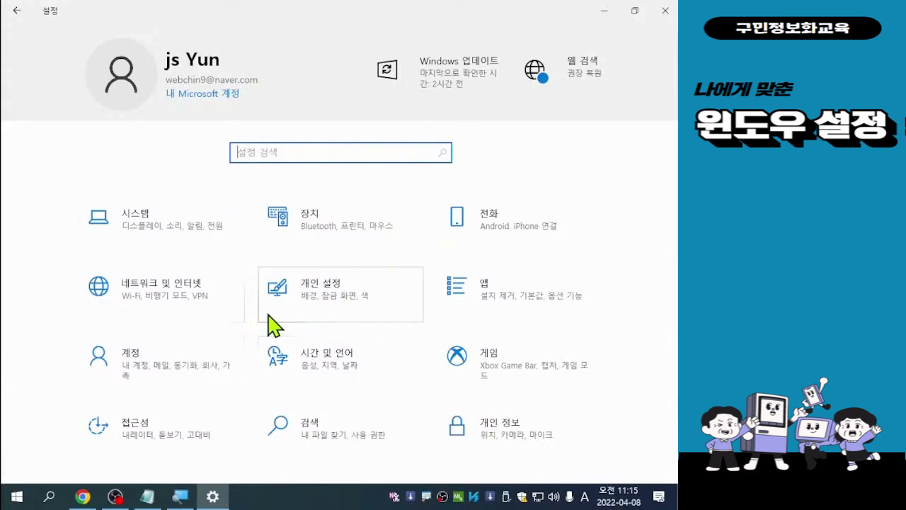
click(334, 306)
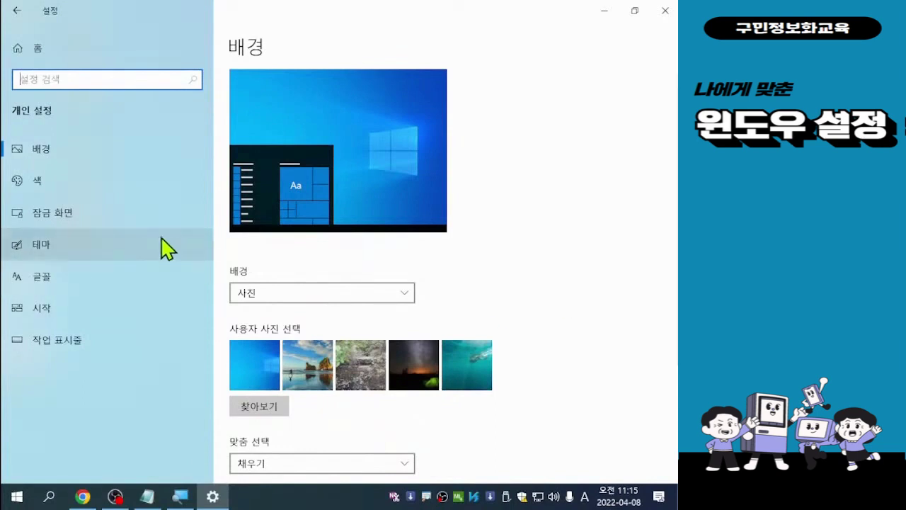
click(62, 225)
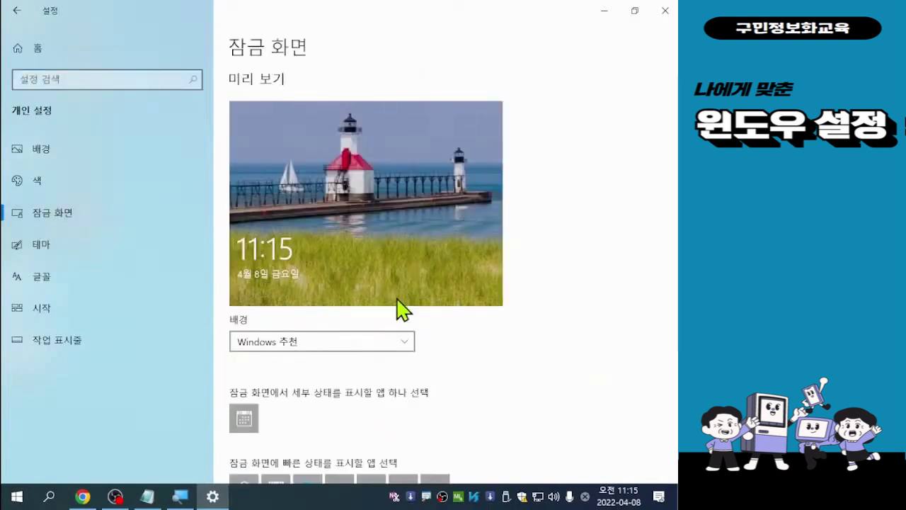
scroll(448, 356, down, 2)
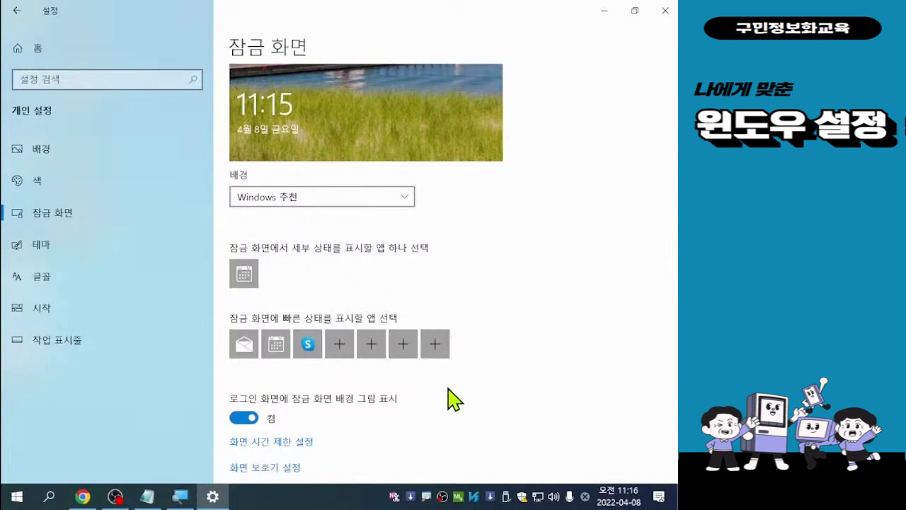
scroll(453, 399, down, 2)
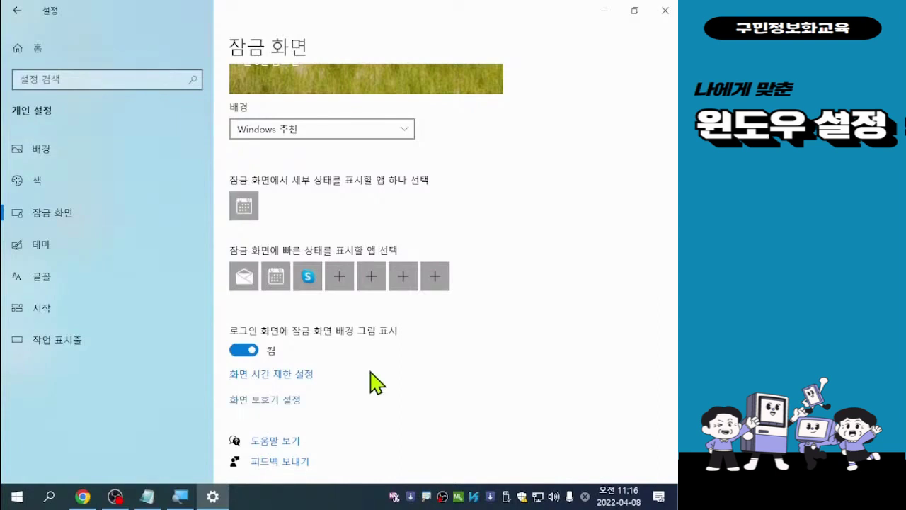
click(273, 402)
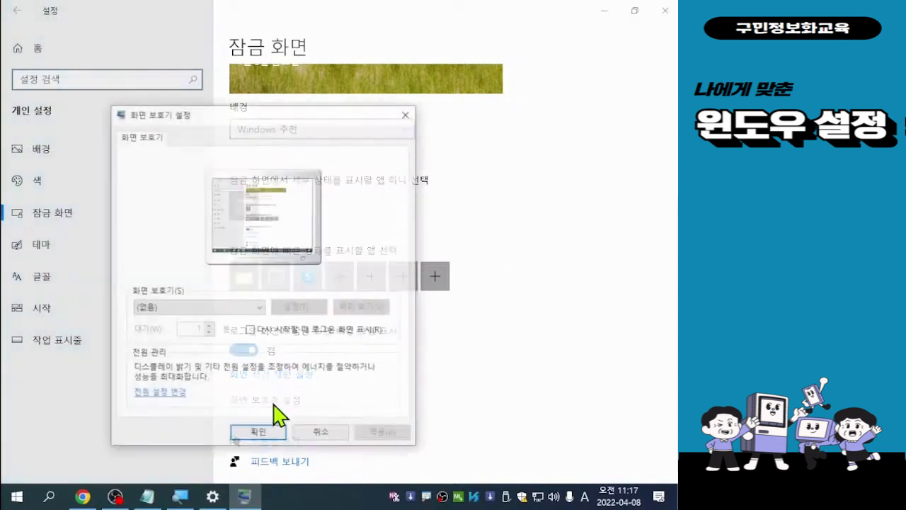
drag(260, 122, 344, 61)
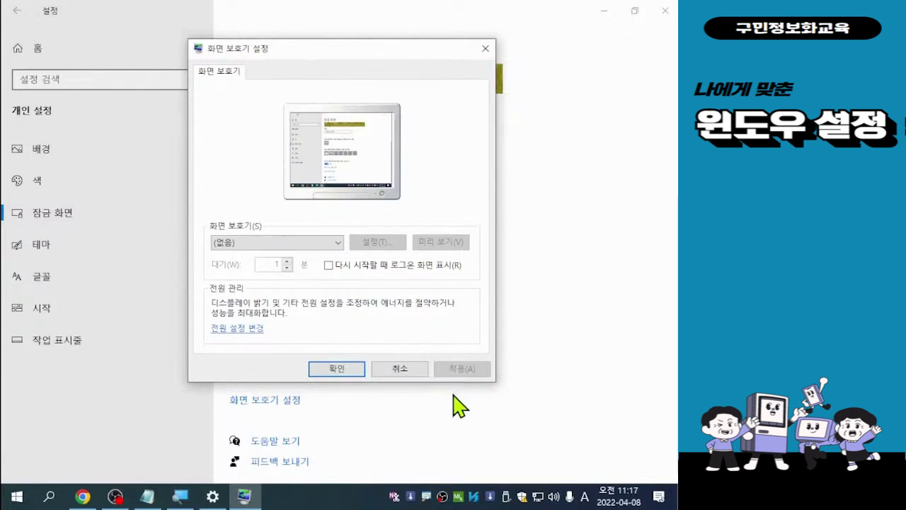
Try the 3차원 텍스트 screen saver and view its preview
click(267, 247)
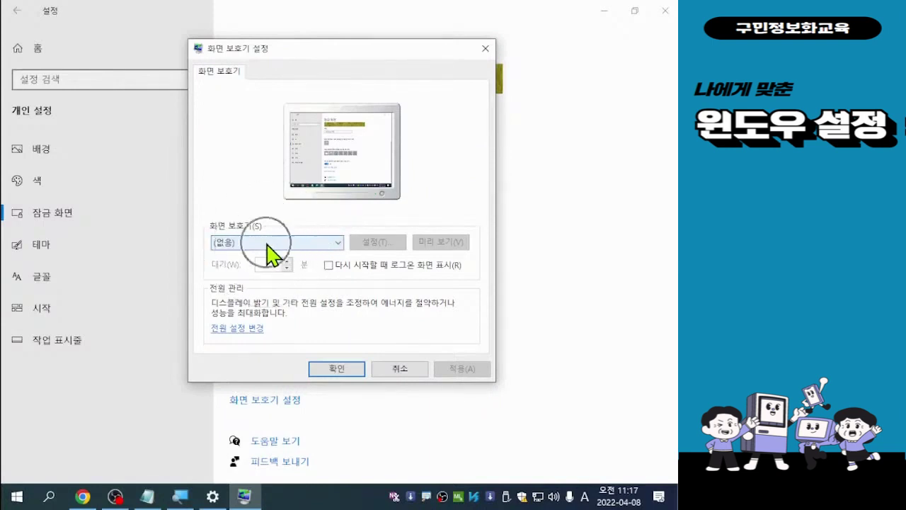
click(268, 246)
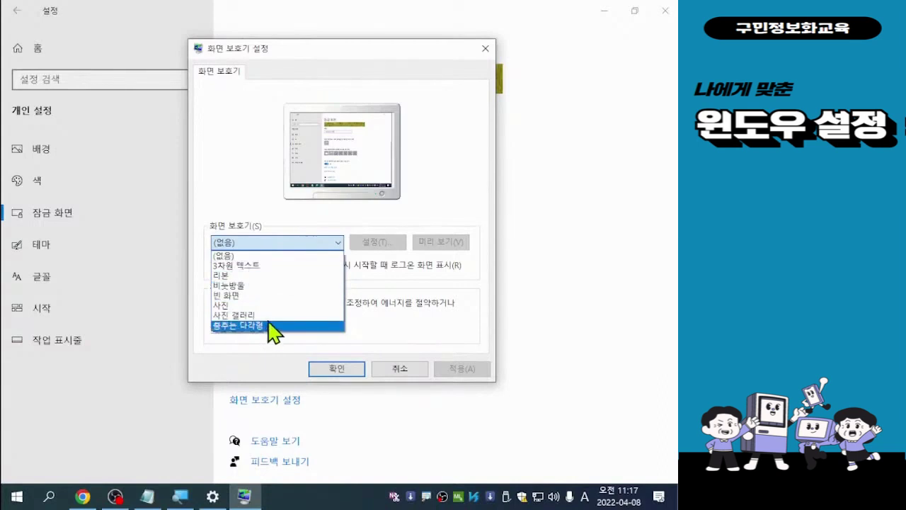
click(245, 267)
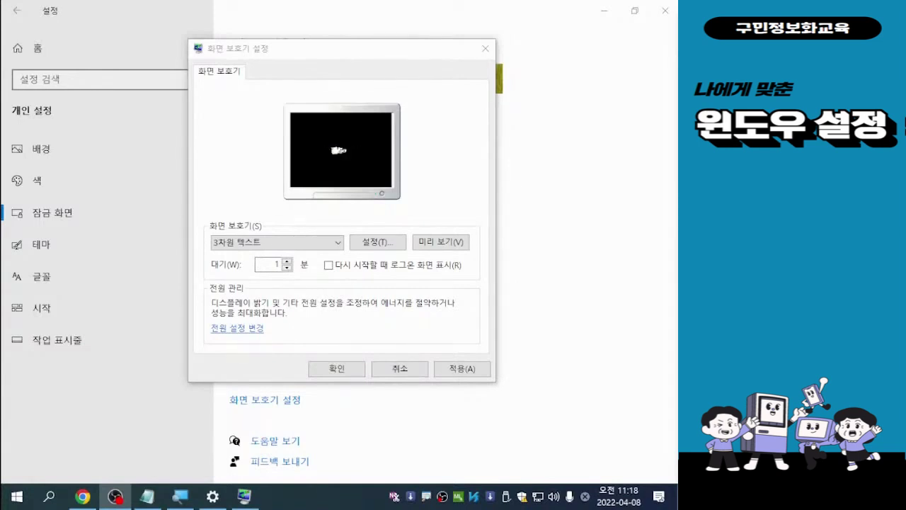
click(270, 267)
key(ctrl)
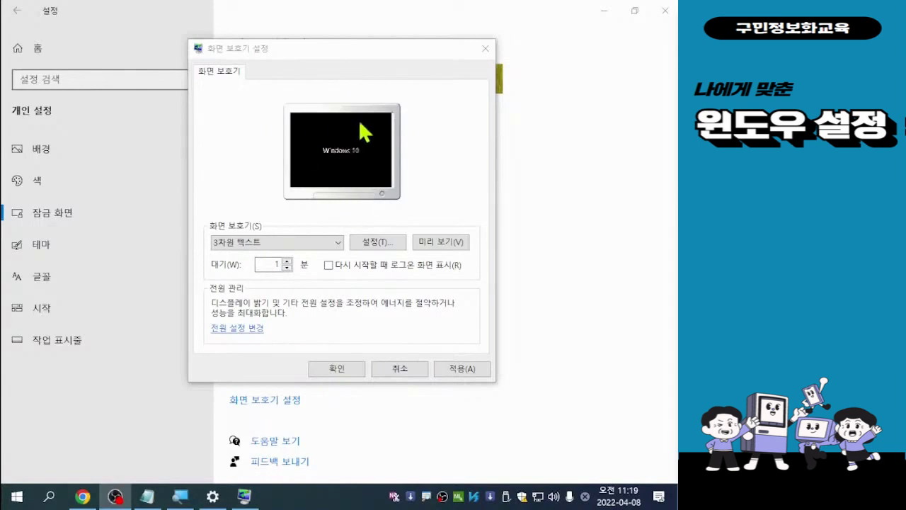
Try the 리본 and 비눗방울 screen savers one after the other to compare their previews
click(270, 243)
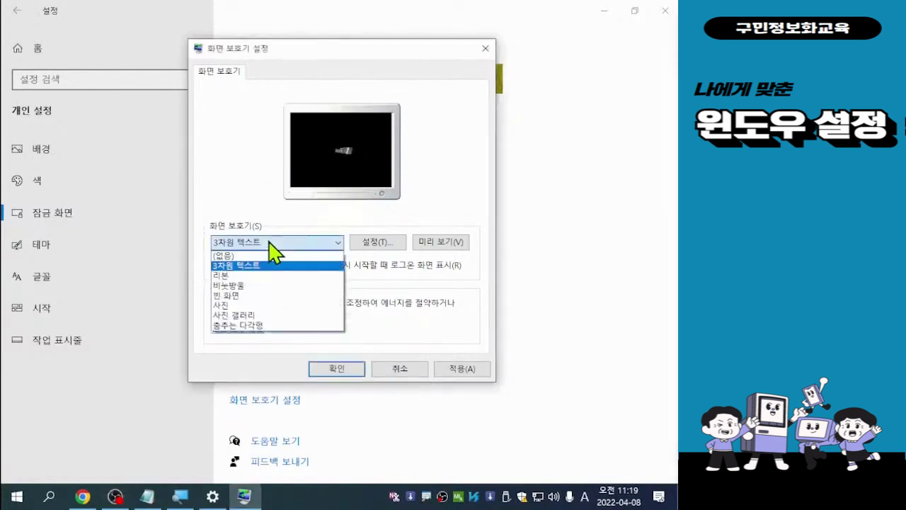
click(223, 276)
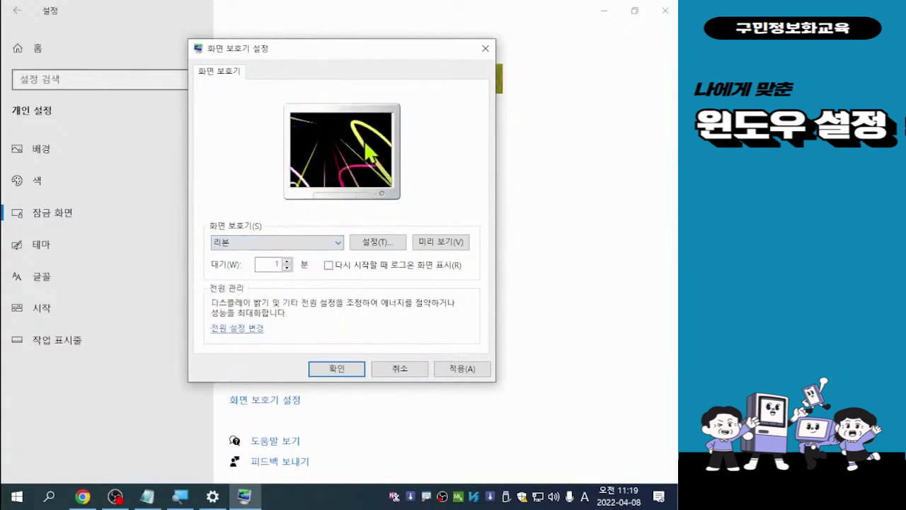
click(259, 245)
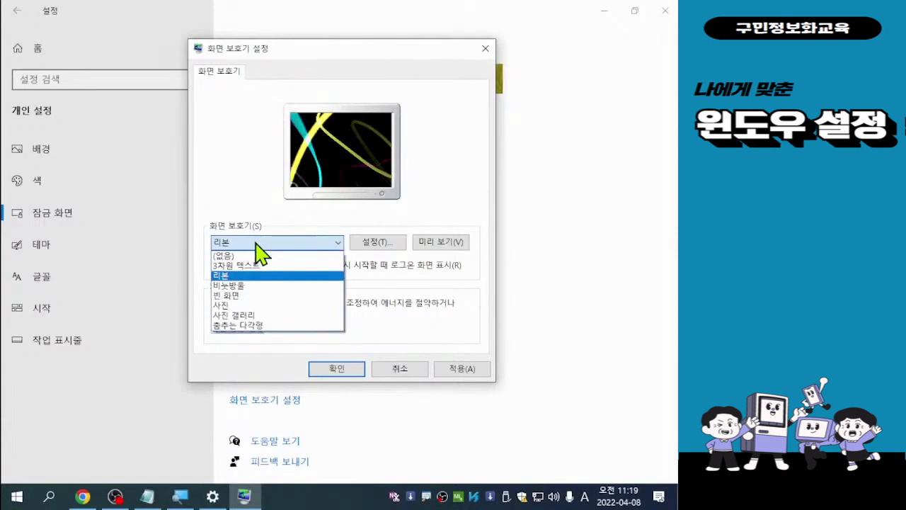
click(237, 286)
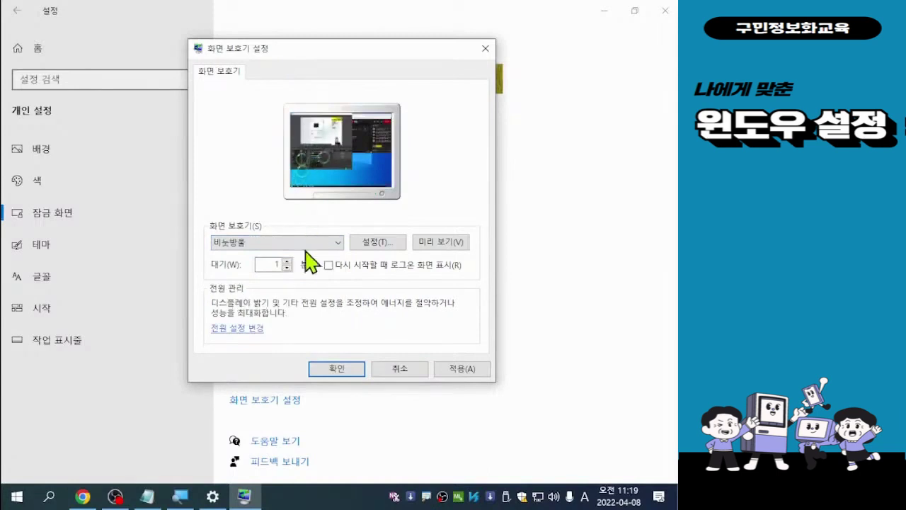
Choose the 춤추는 다각형 screen saver and set its 대기 time to 10 minutes
click(305, 243)
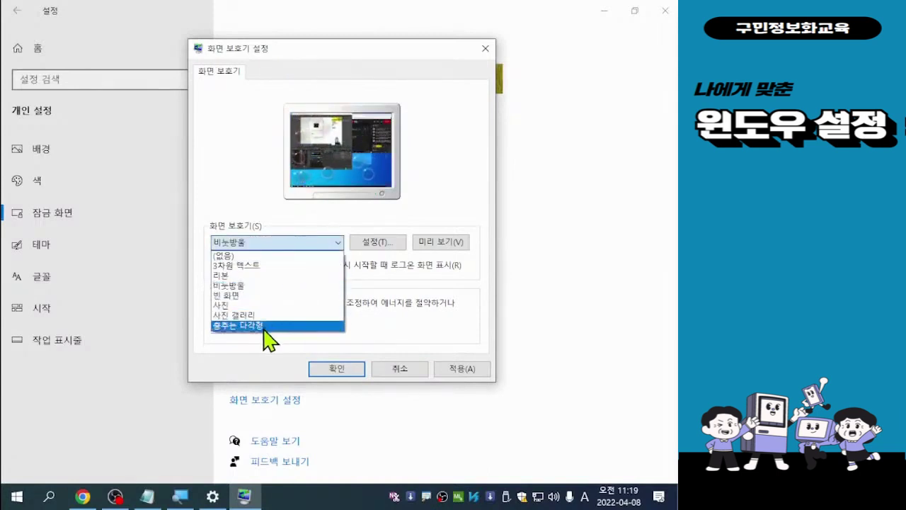
click(252, 325)
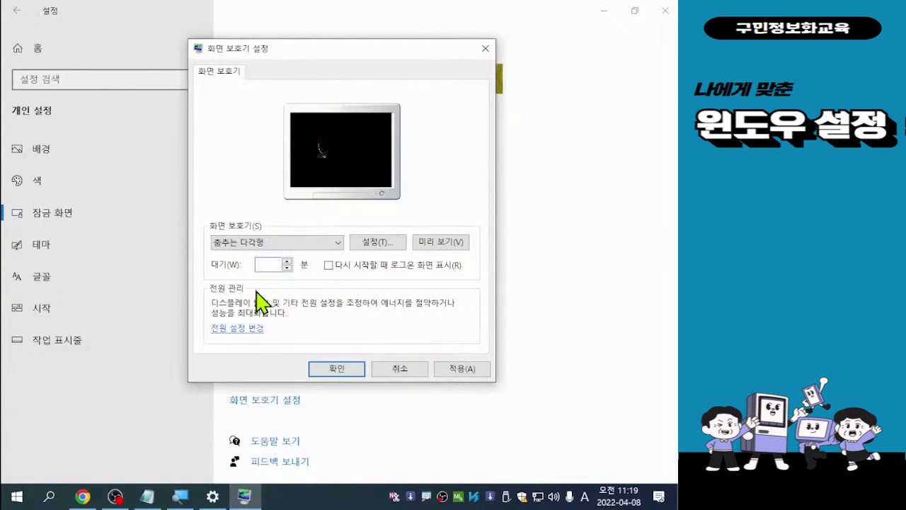
text(10)
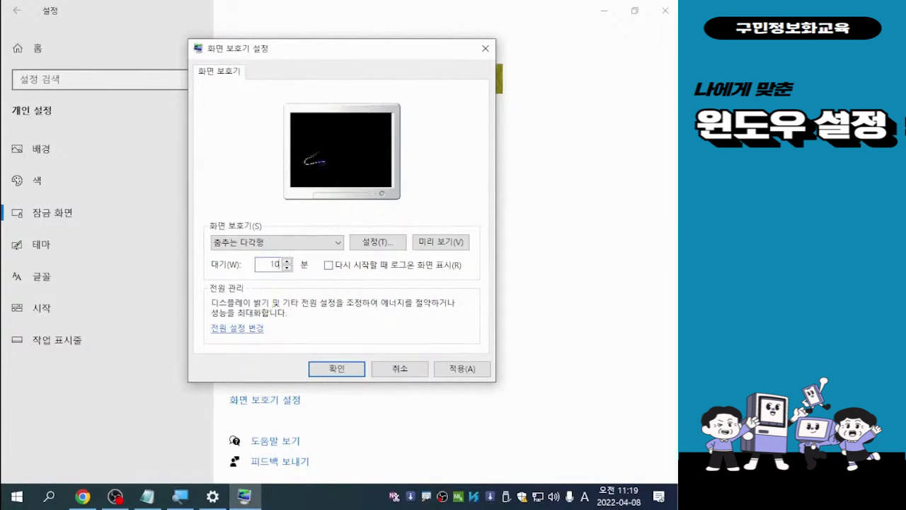
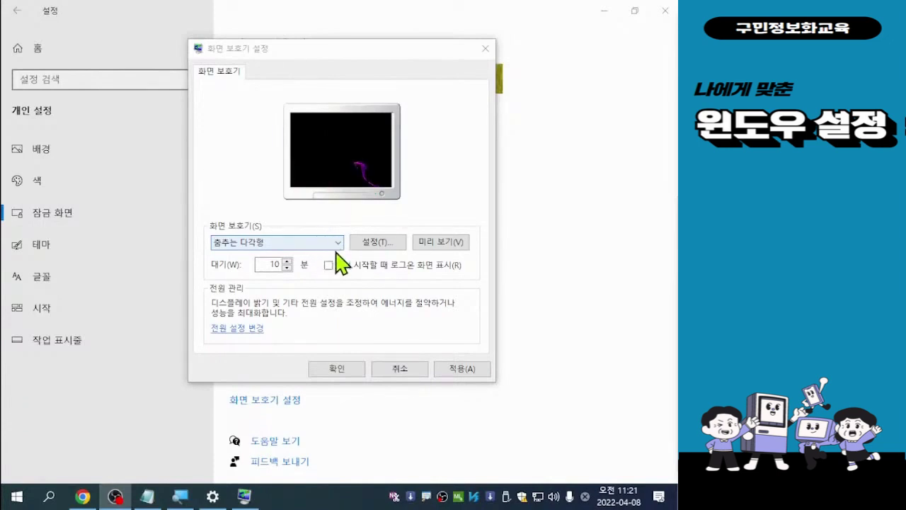
Set the screen saver to (없음) and accept the screen saver settings
click(338, 243)
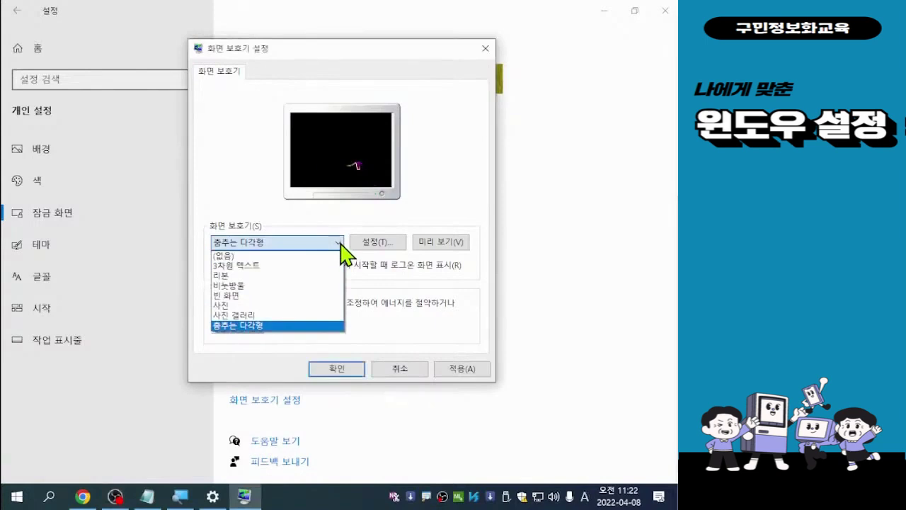
click(230, 256)
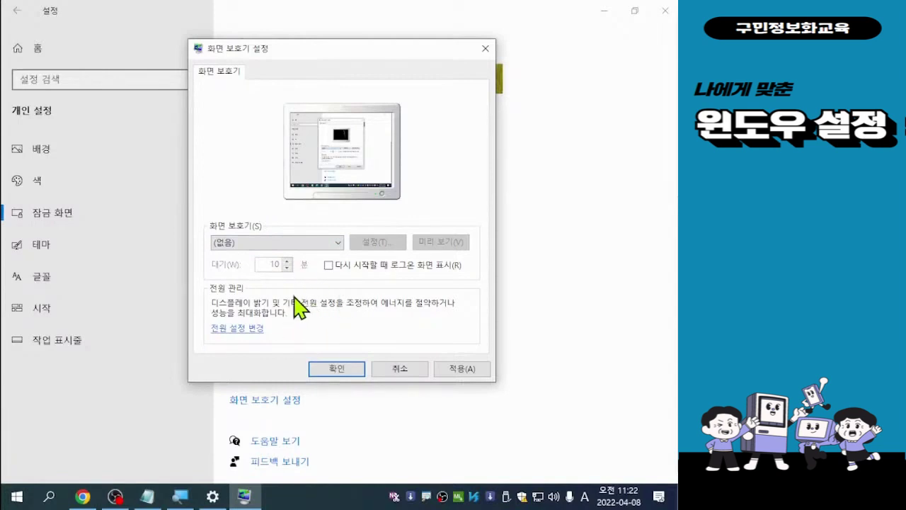
click(337, 369)
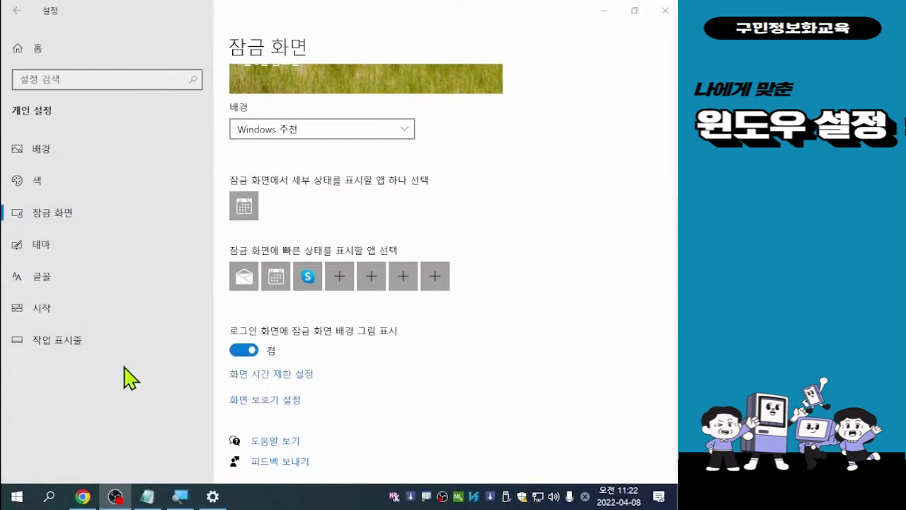
Open the 테마 settings and review the current theme's components and the themes offered under 테마 변경
click(40, 245)
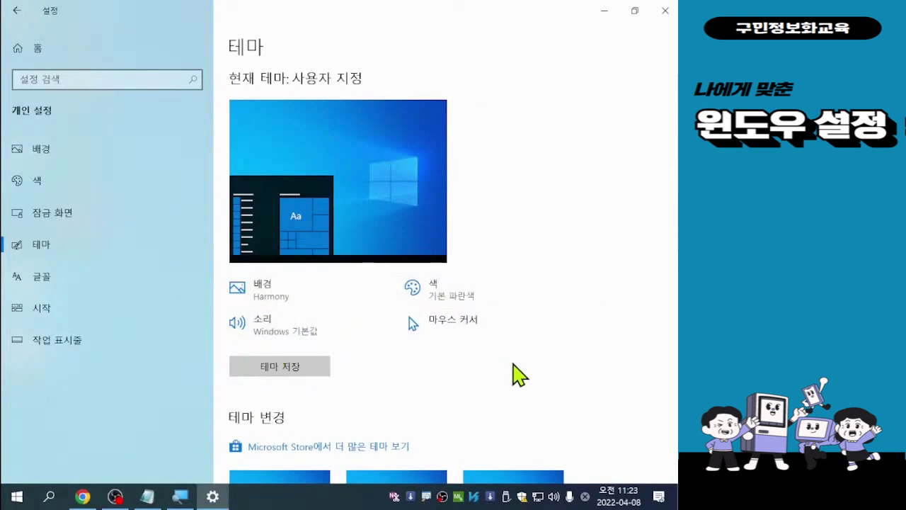
scroll(512, 363, down, 2)
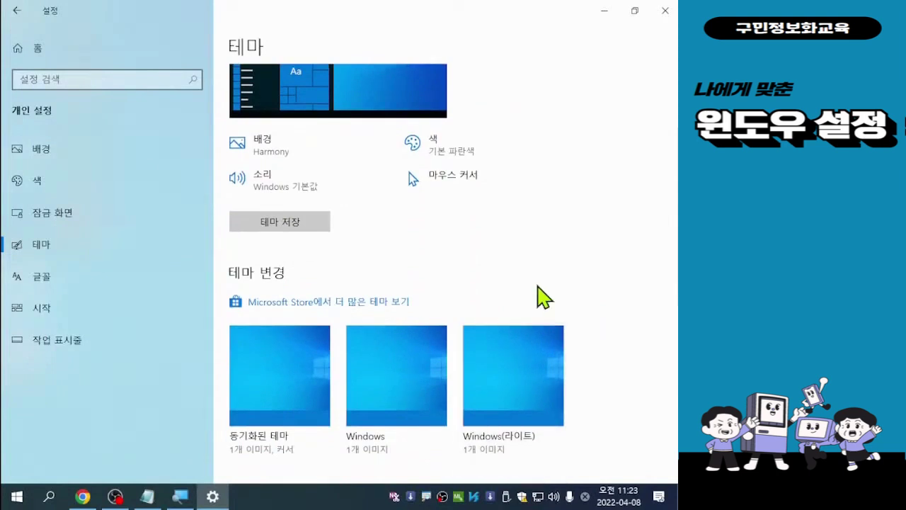
scroll(437, 265, up, 1)
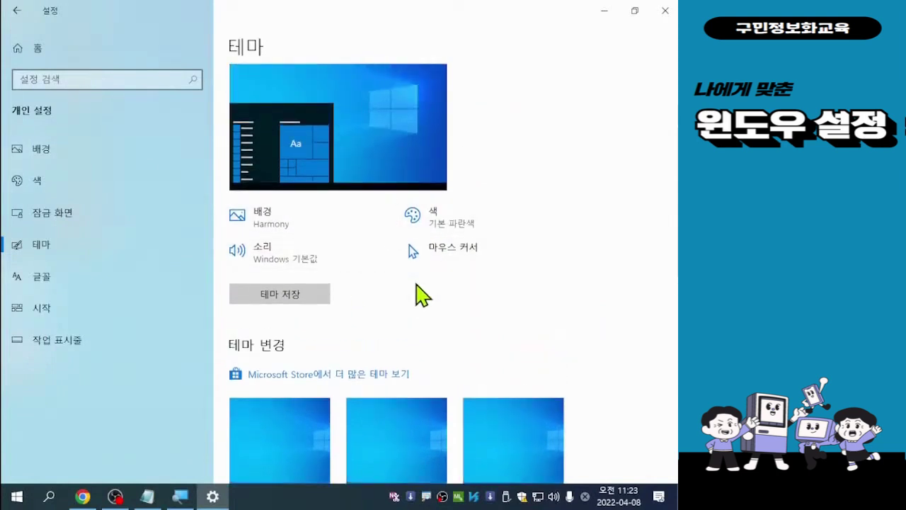
Open the theme's 마우스 커서 properties and review the 단추 options and the list of customizable pointers
scroll(524, 330, up, 1)
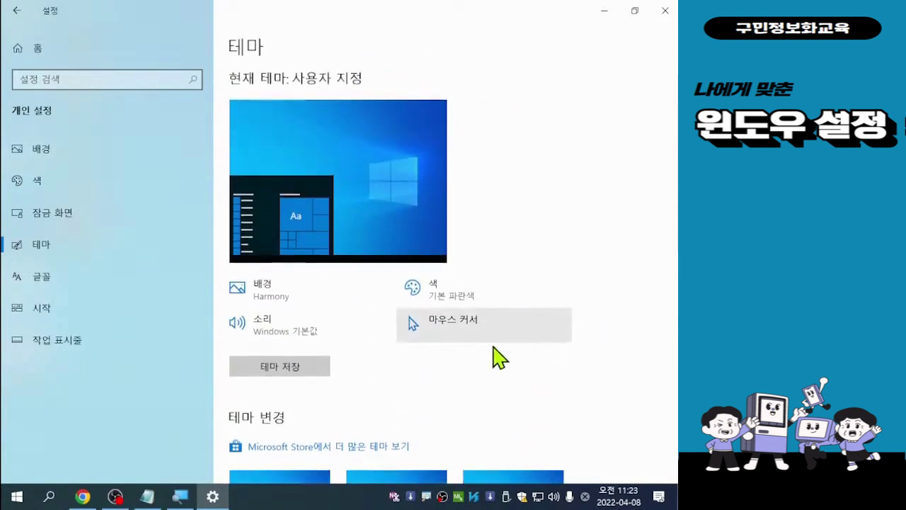
click(451, 324)
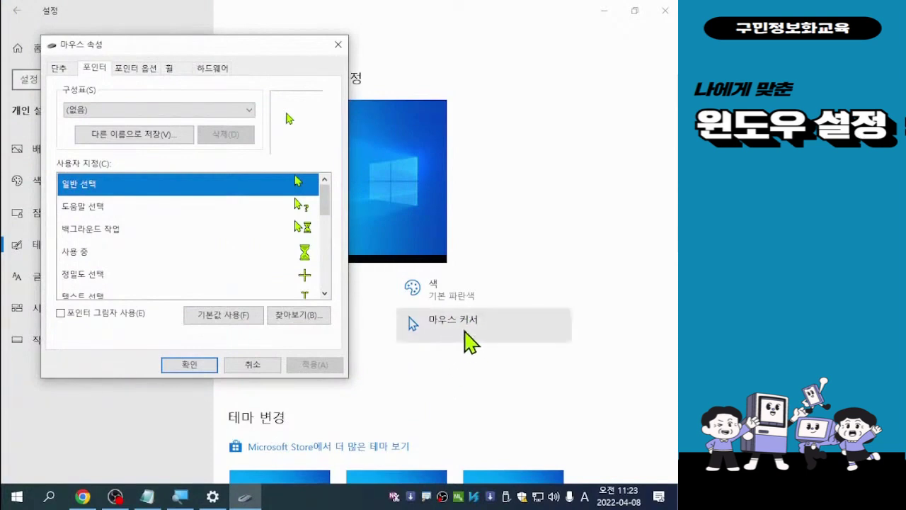
drag(174, 46, 285, 40)
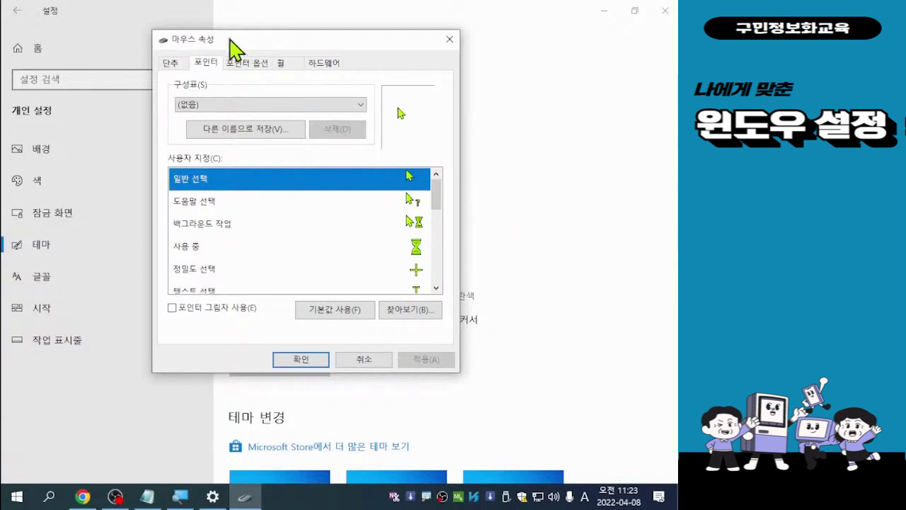
drag(256, 41, 211, 42)
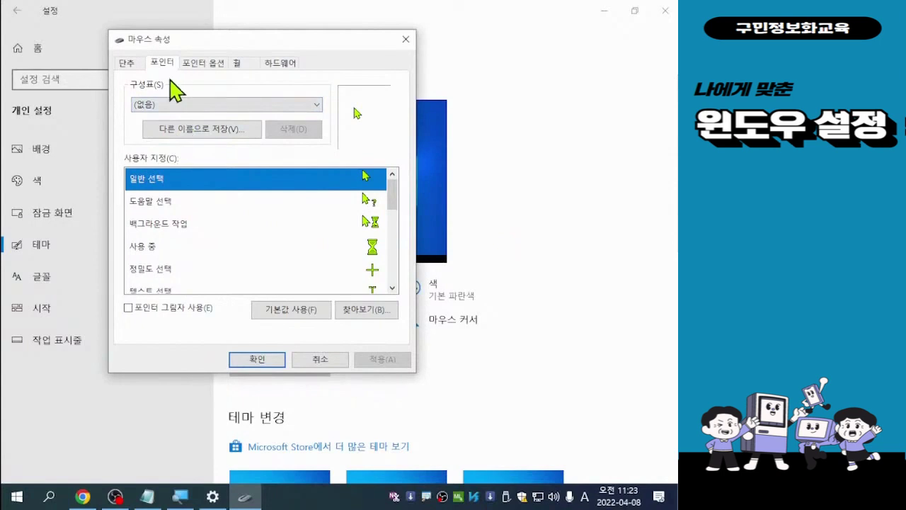
click(128, 64)
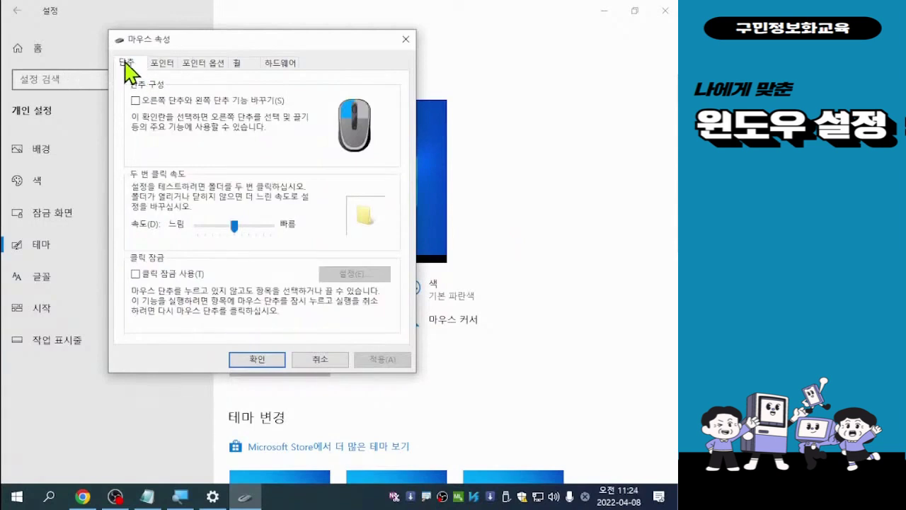
click(163, 66)
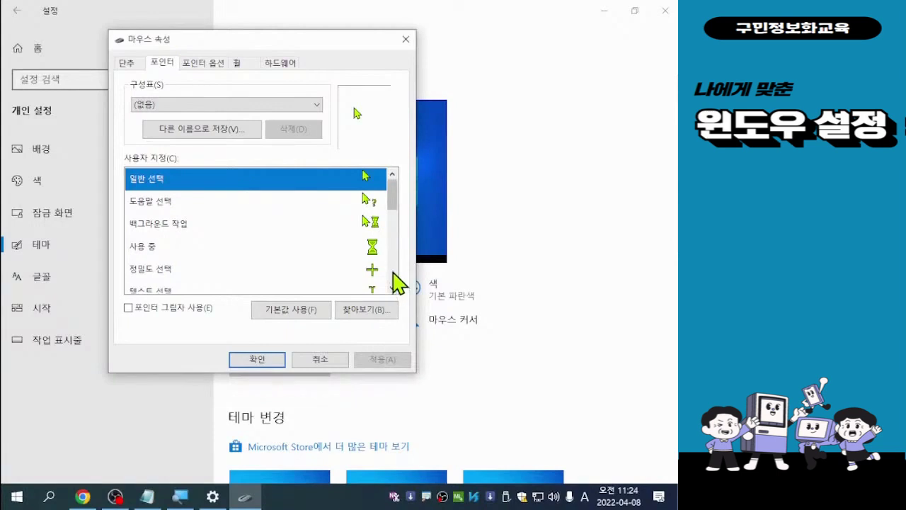
mouse_move(390, 198)
mouse_down()
mouse_move(393, 207)
mouse_move(390, 193)
mouse_up()
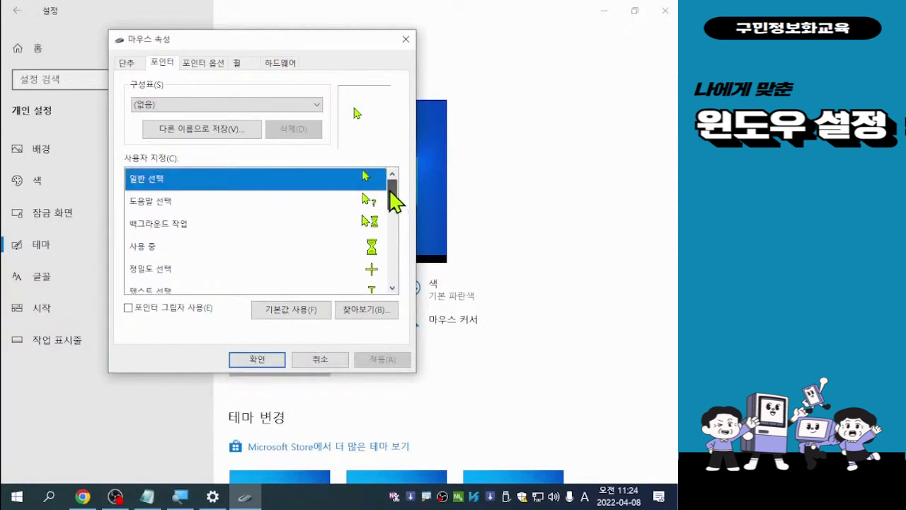
Review the 포인터 옵션 settings and try the pointer location indicator before closing 마우스 속성
click(206, 63)
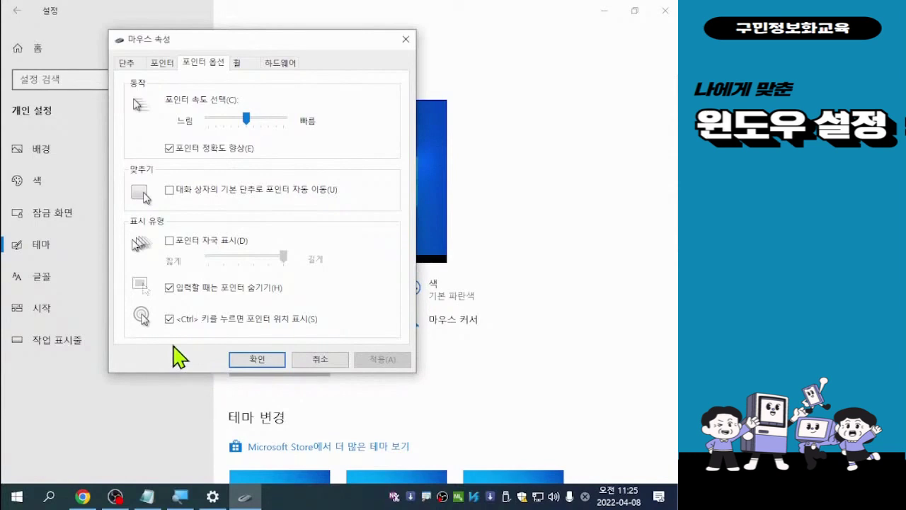
key(ctrl)
key(ctrl)
key(ctrl)
key(ctrl)
key(ctrl)
click(406, 39)
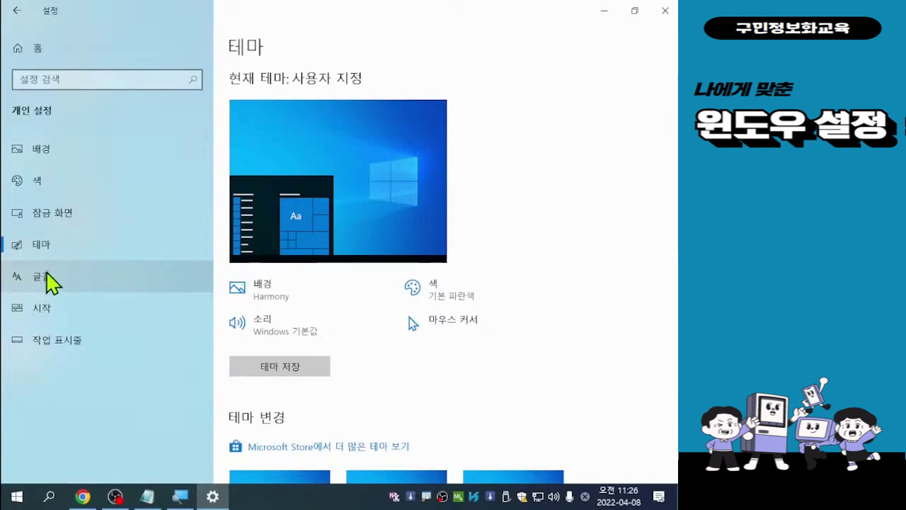
Open the 글꼴 settings and browse the samples under 사용 가능한 글꼴
click(51, 295)
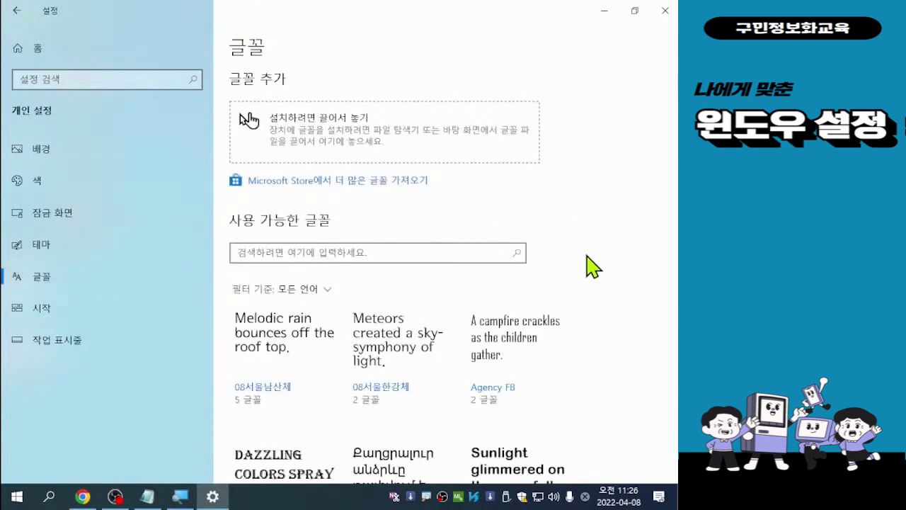
scroll(594, 296, down, 2)
scroll(593, 296, down, 4)
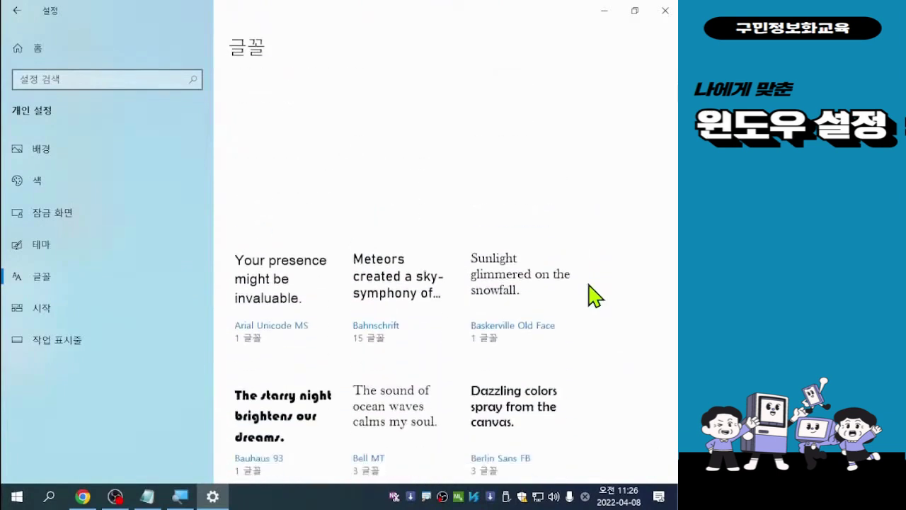
scroll(593, 296, up, 6)
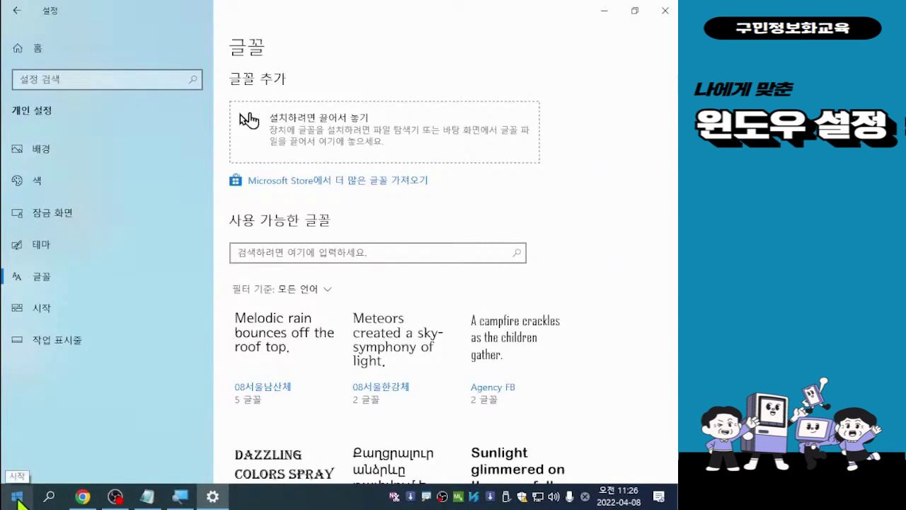
Show how 설정 is reached from the Start menu and close the settings window
click(18, 497)
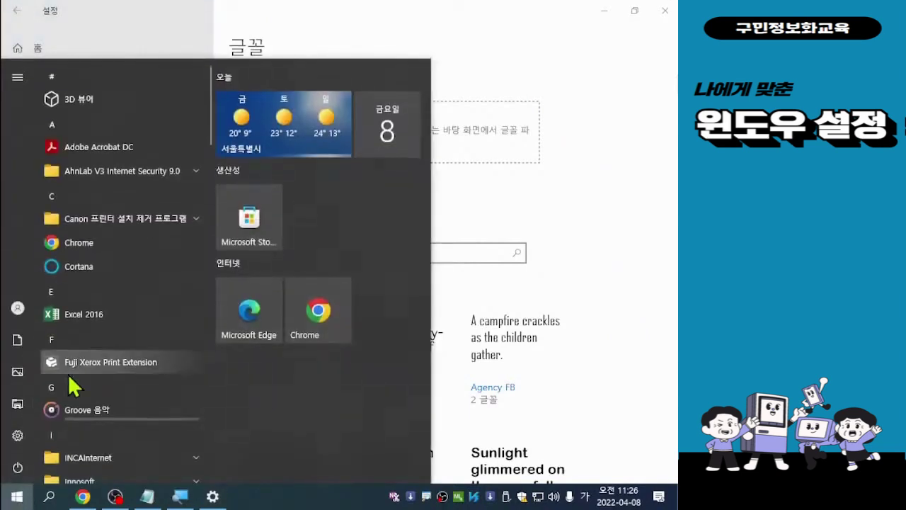
mouse_move(24, 444)
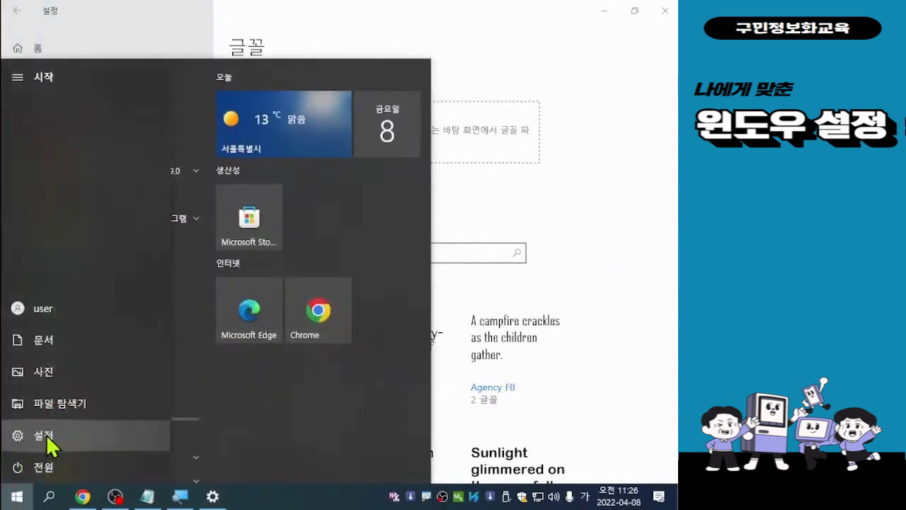
click(46, 434)
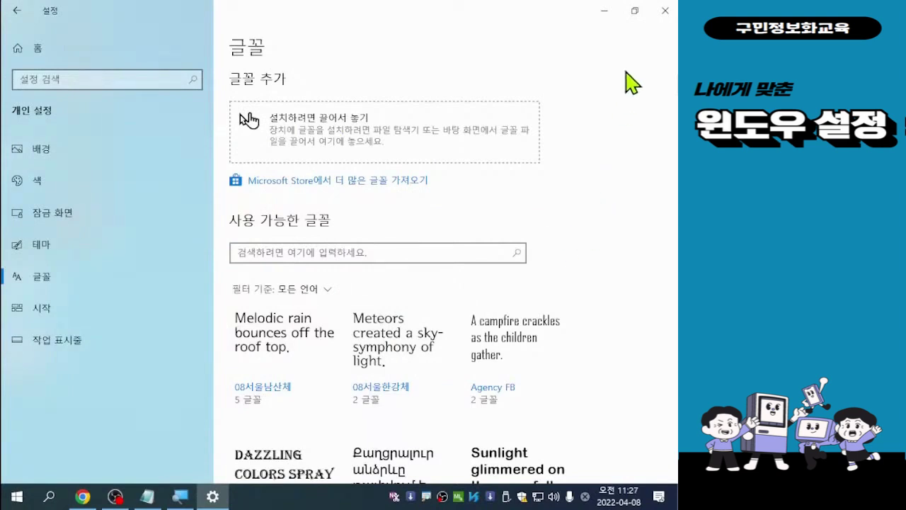
click(666, 13)
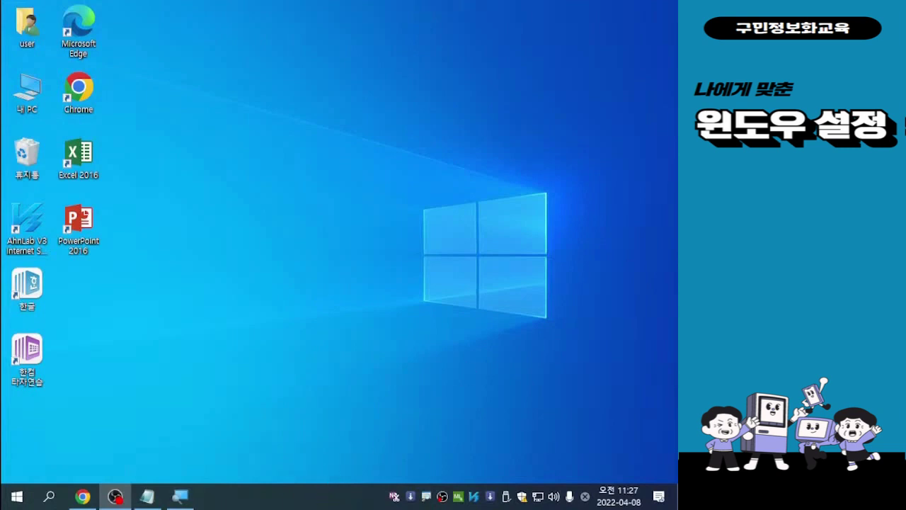
click(157, 502)
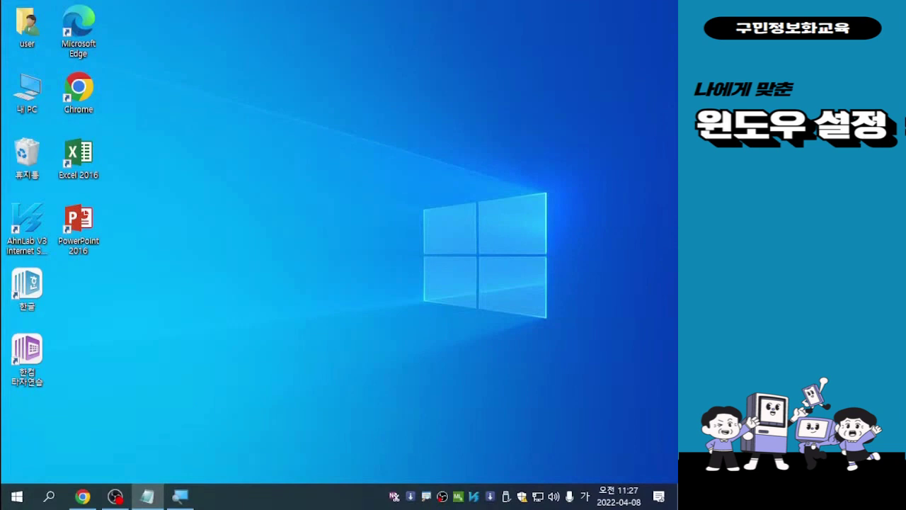
click(431, 174)
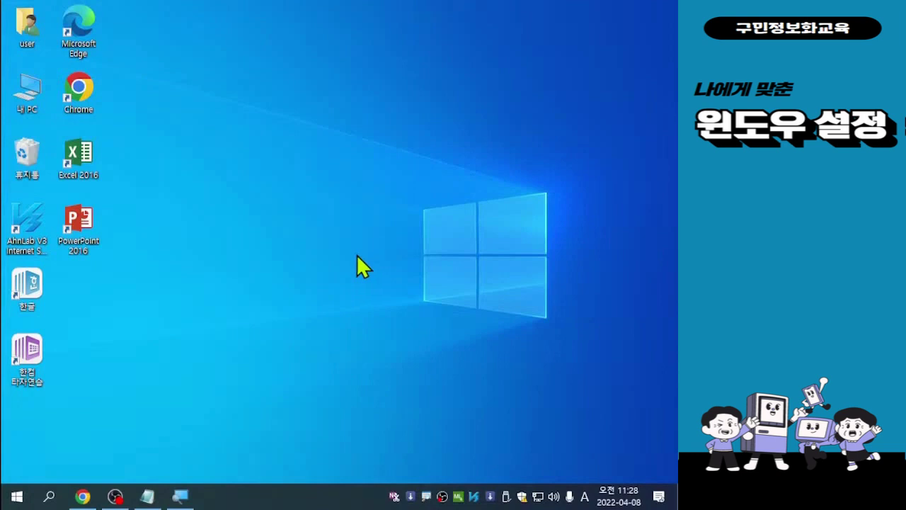
mouse_move(184, 498)
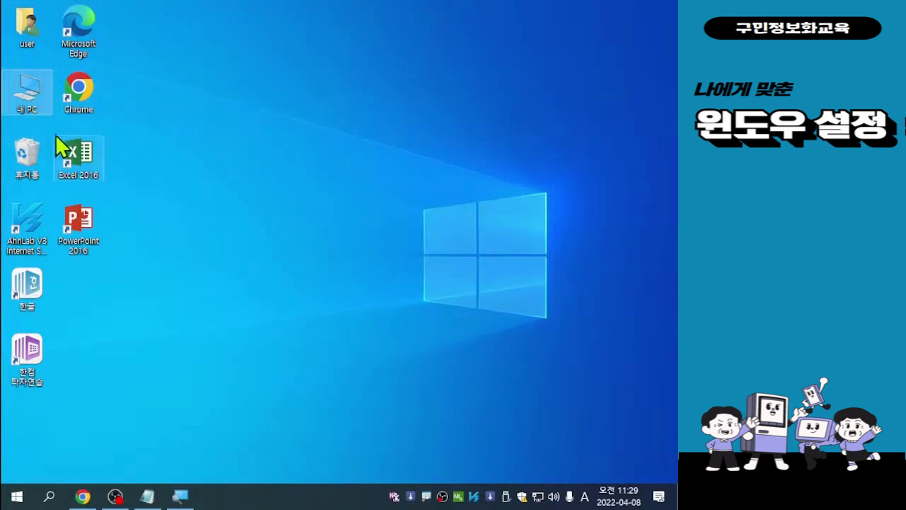
View the folders and drives in 내 PC and the app list in the Start menu, closing each again
double_click(36, 101)
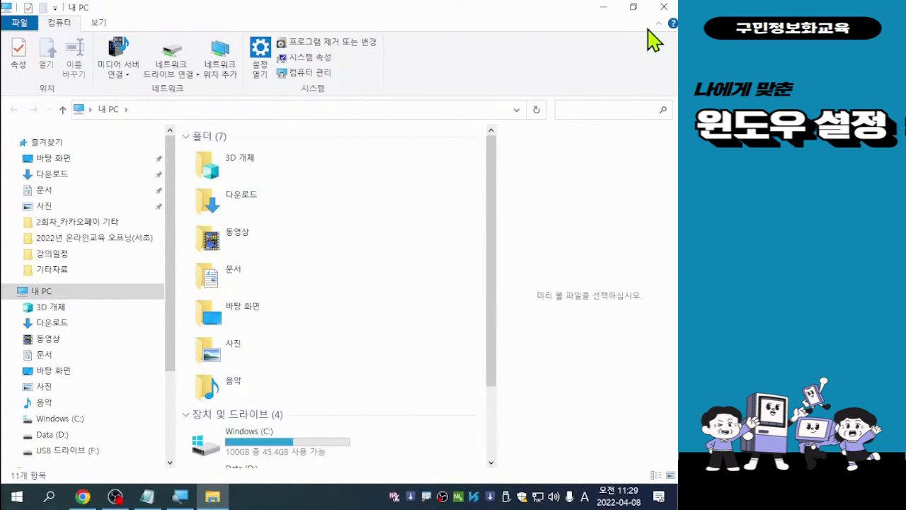
click(663, 8)
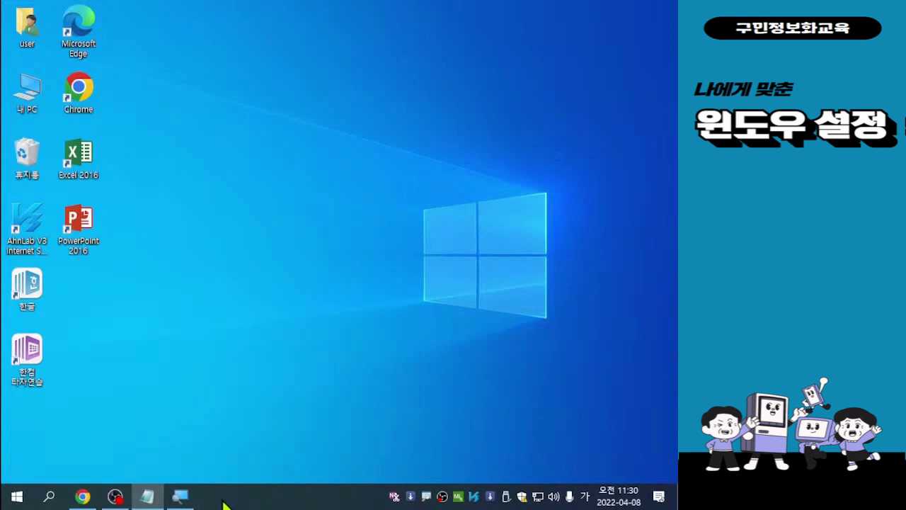
click(17, 496)
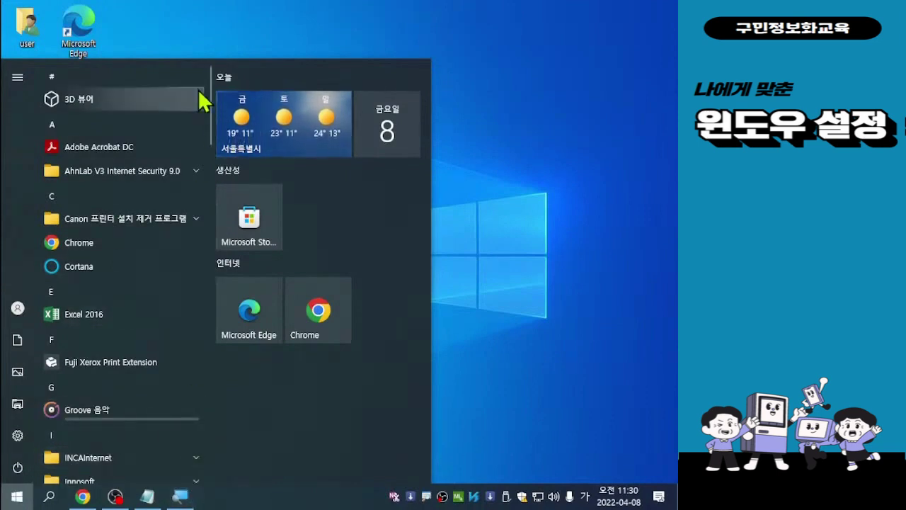
mouse_move(35, 411)
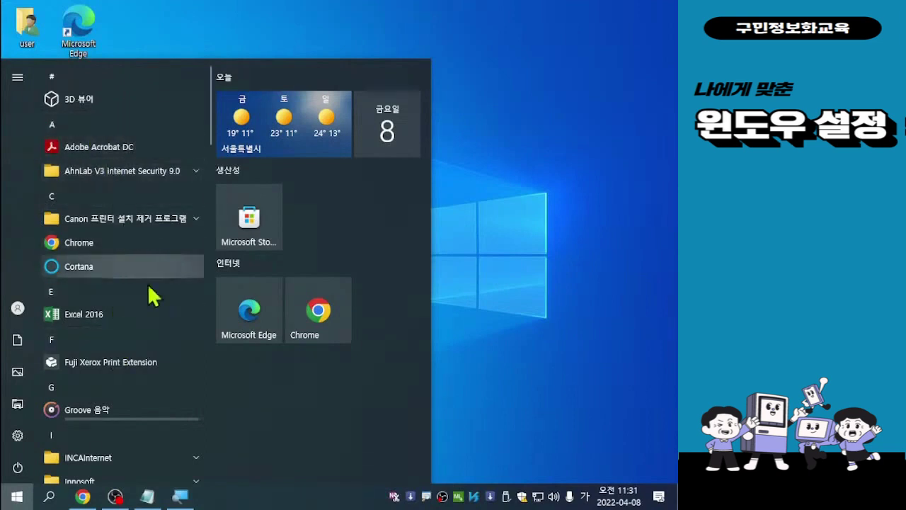
key(Escape)
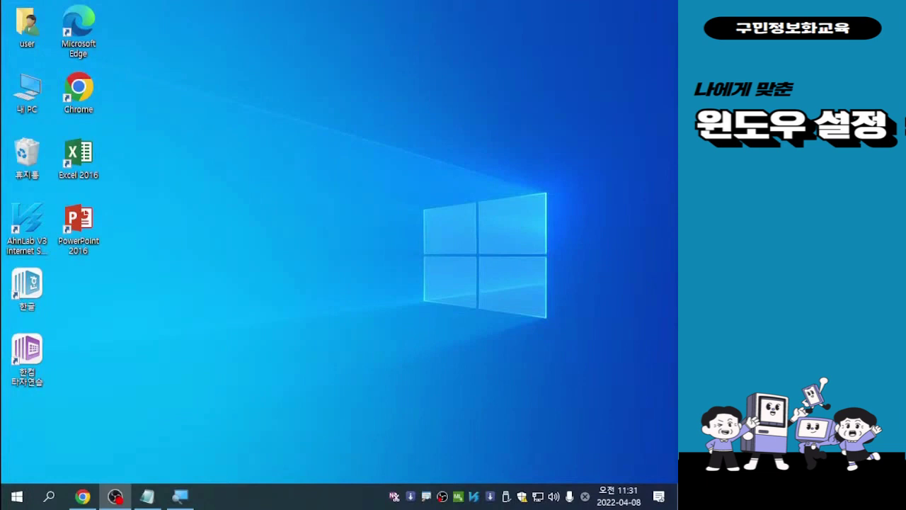
Open the Start menu's alphabetical index and jump to the apps listed under E
click(17, 496)
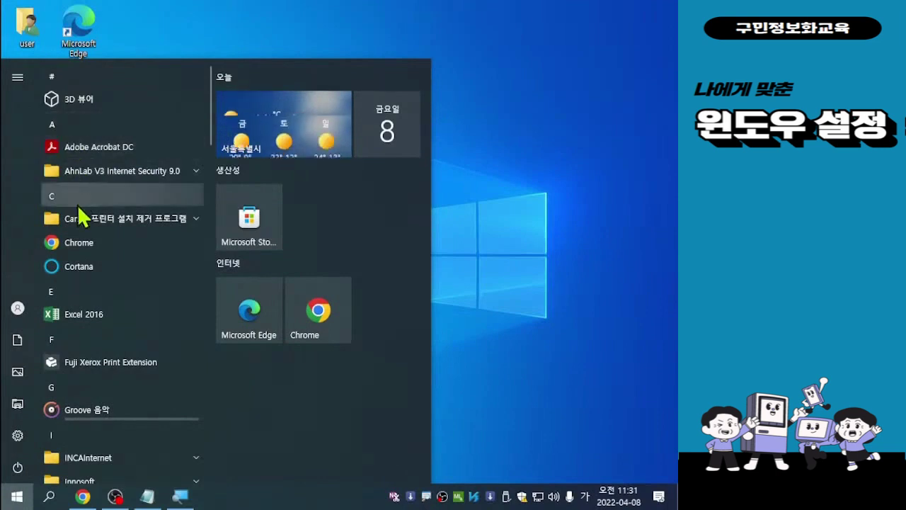
click(69, 122)
key(ctrl)
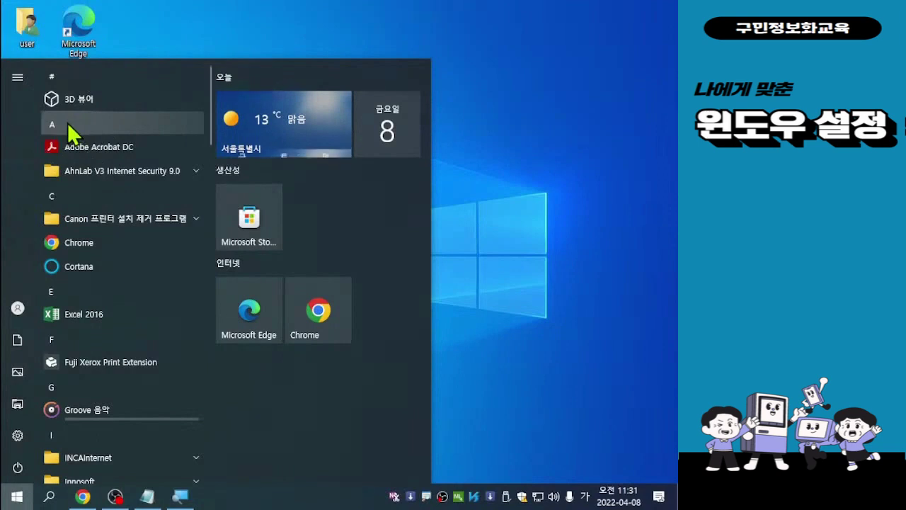
click(68, 123)
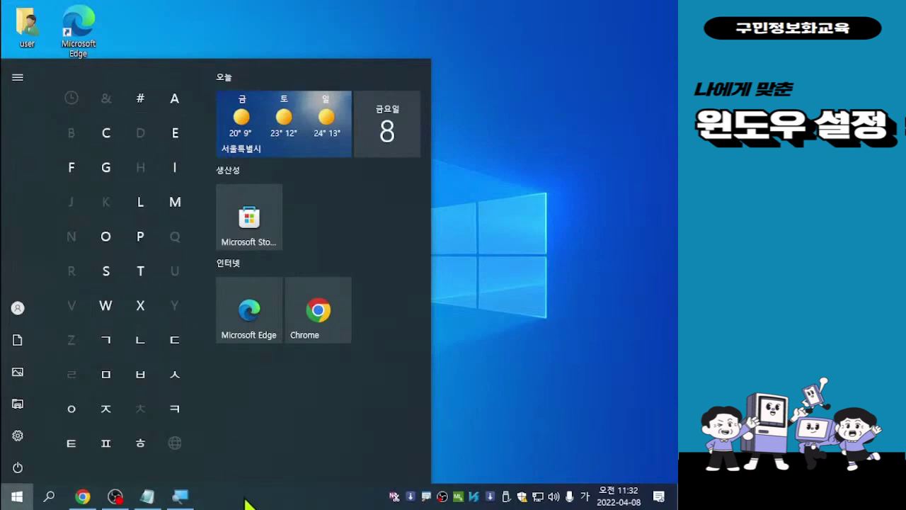
key(ctrl)
click(176, 140)
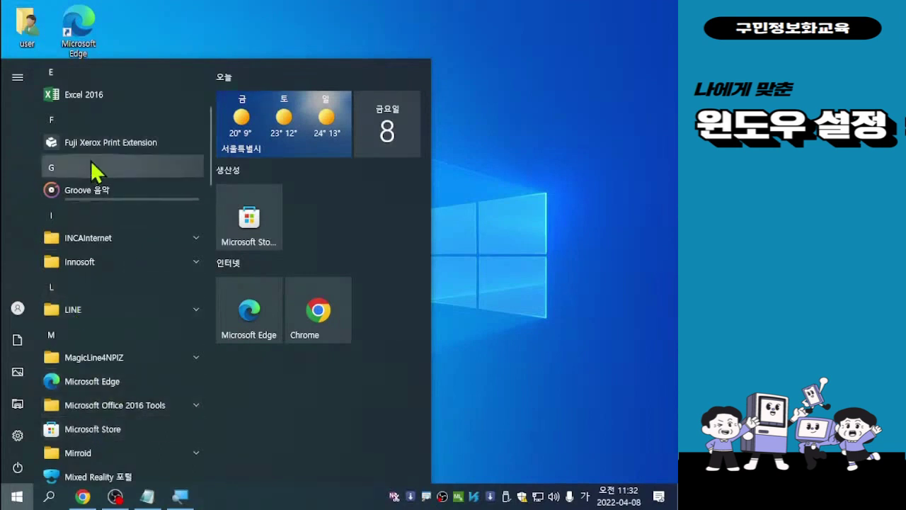
Find Microsoft Edge under M in the Start menu's app list and pin it to the taskbar
click(53, 118)
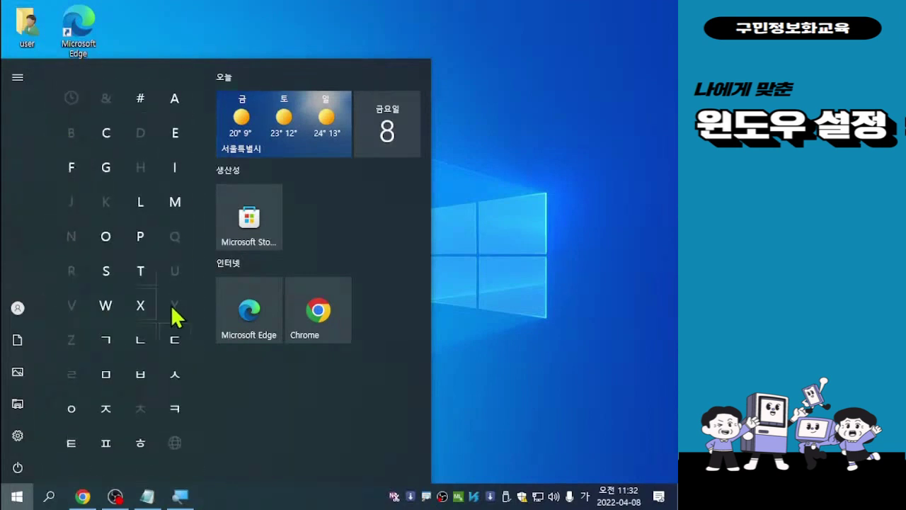
click(176, 205)
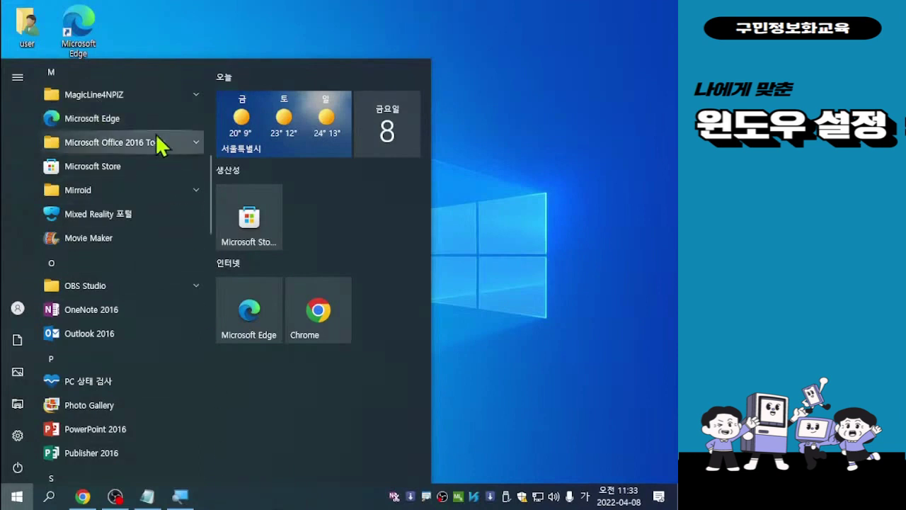
right_click(104, 122)
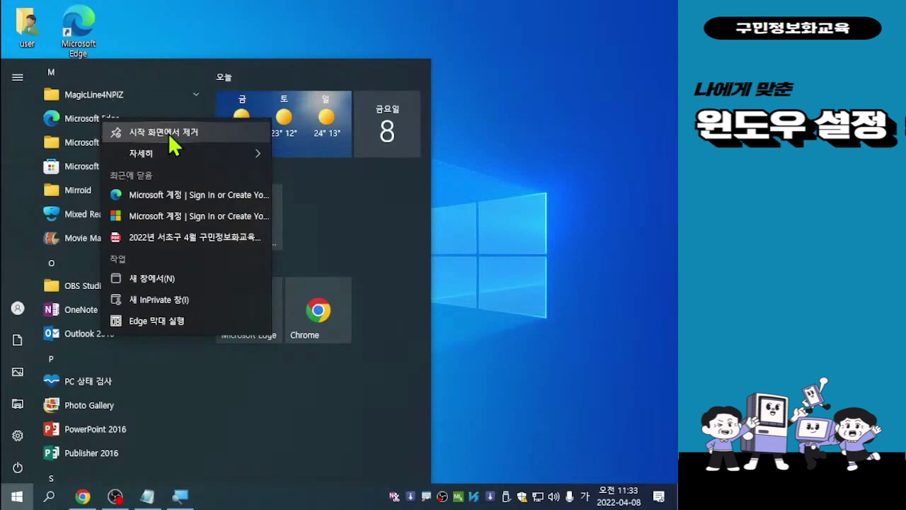
mouse_move(167, 163)
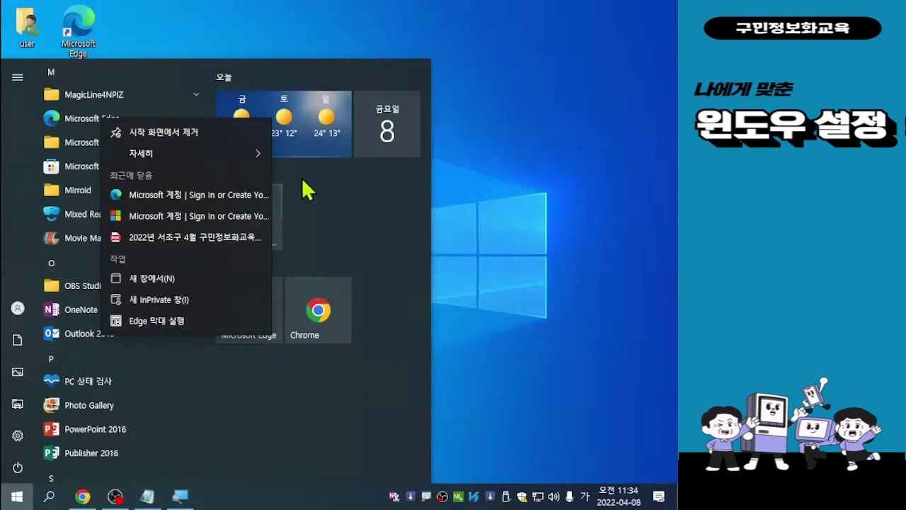
mouse_move(240, 160)
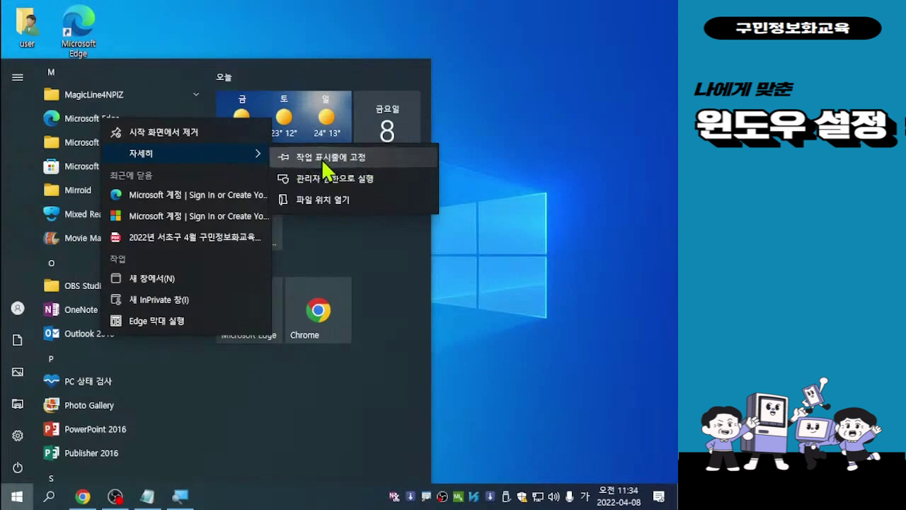
click(322, 158)
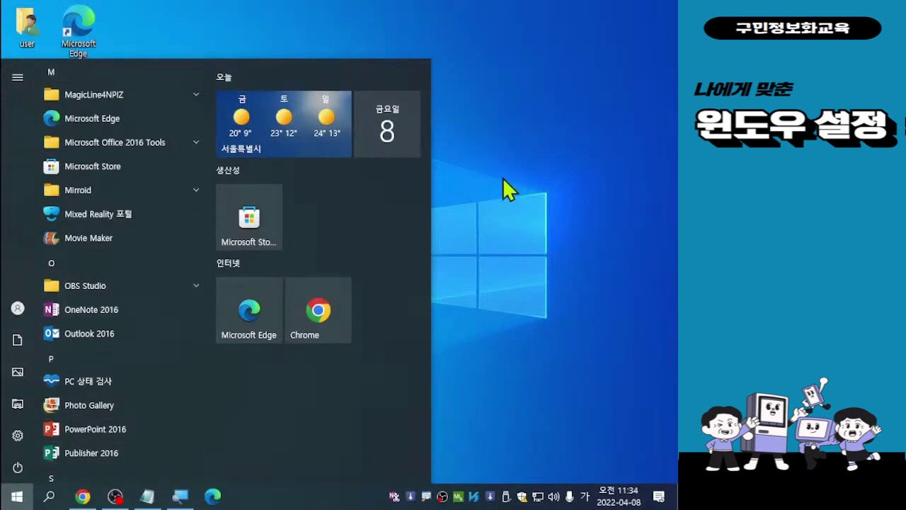
click(506, 159)
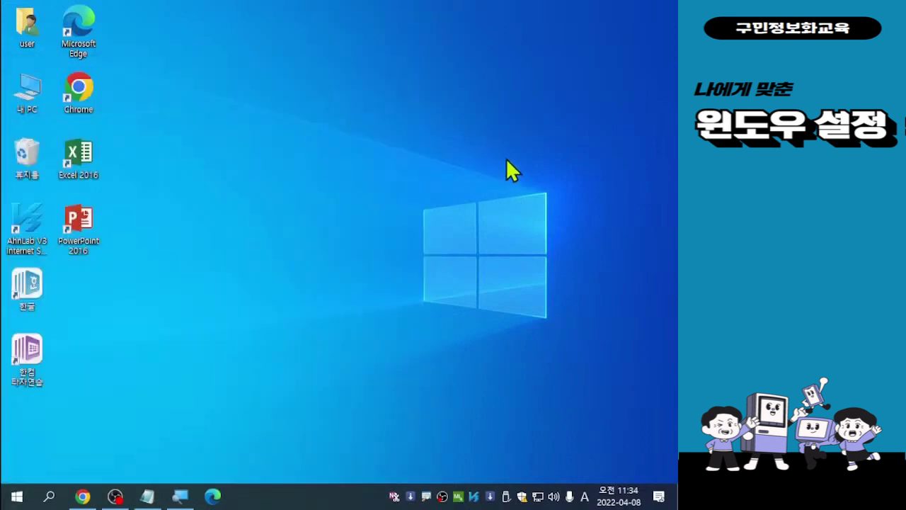
Launch Microsoft Edge from its pinned taskbar shortcut and close the browser window again
click(538, 167)
click(213, 498)
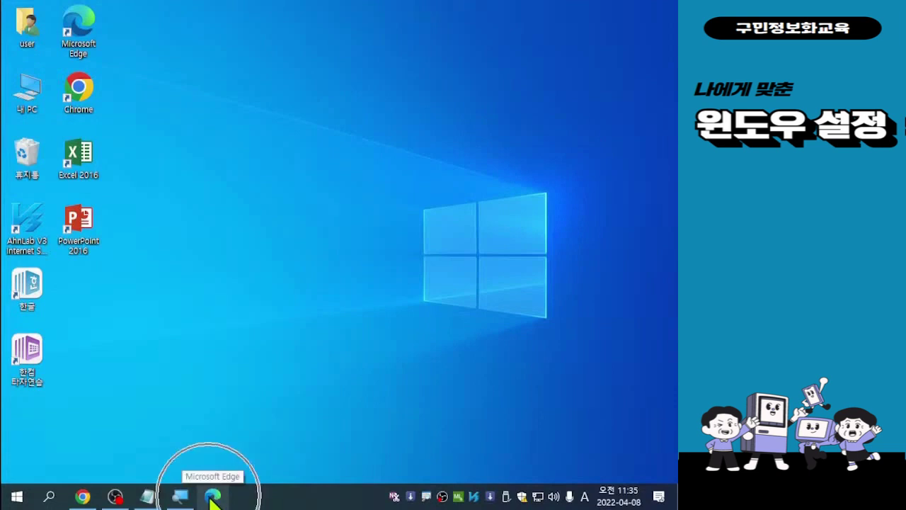
click(213, 497)
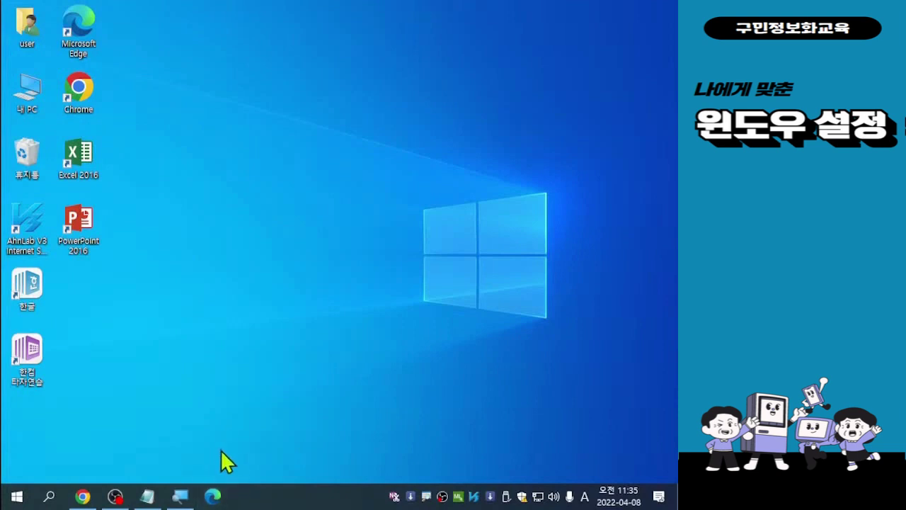
click(212, 497)
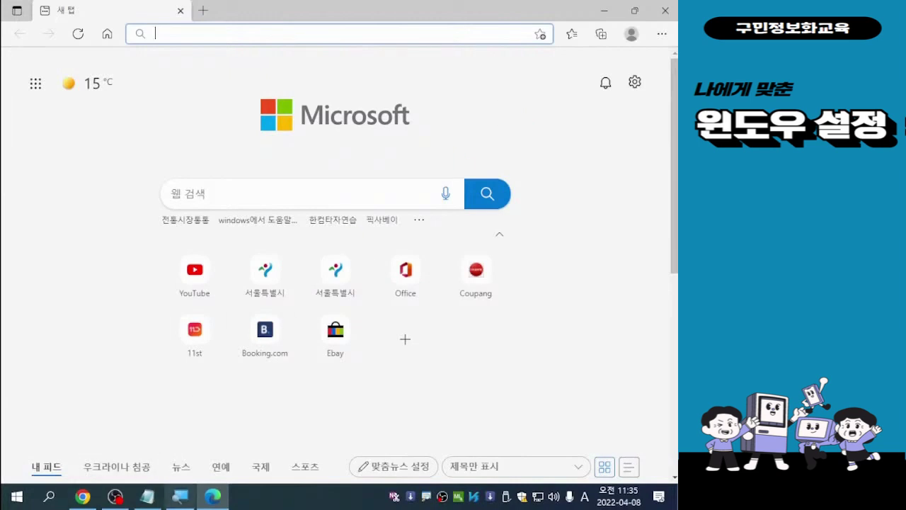
mouse_move(212, 503)
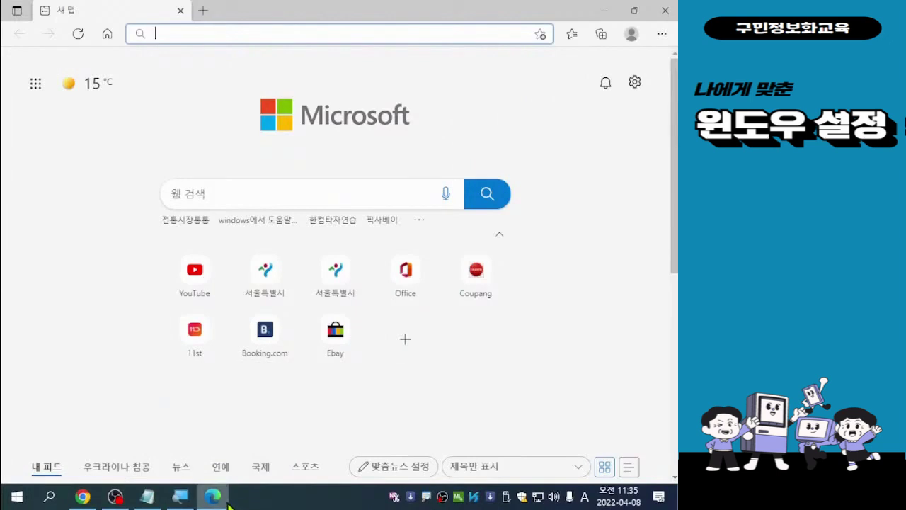
click(666, 10)
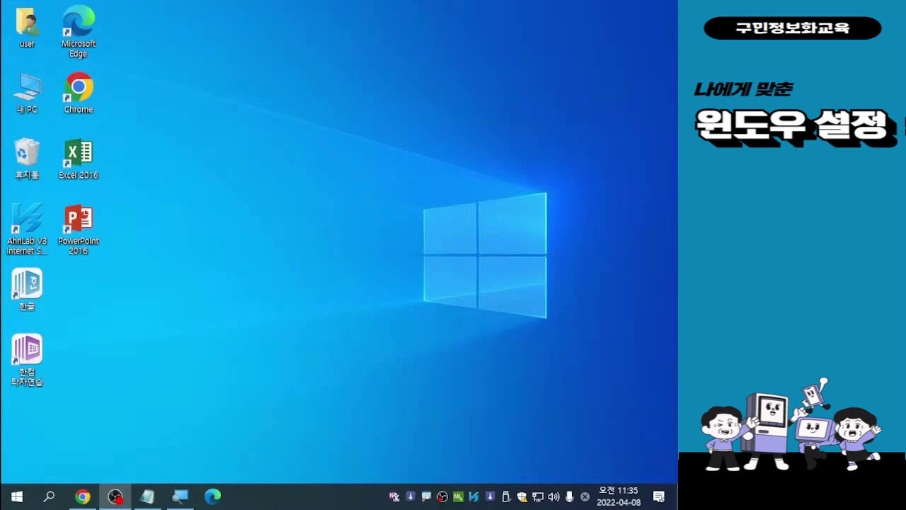
Unlock the taskbar by turning off 모든 작업 표시줄 잠금
click(313, 503)
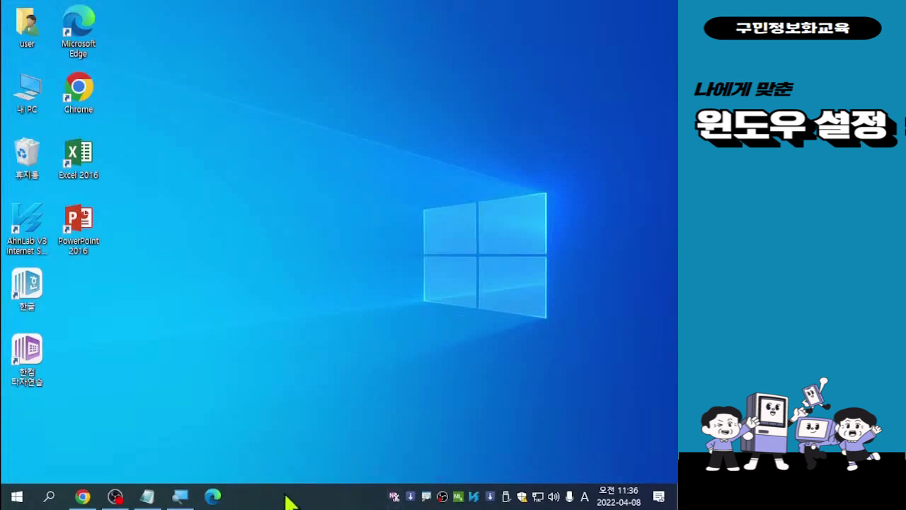
key(ctrl)
key(ctrl)
key(ctrl)
right_click(290, 502)
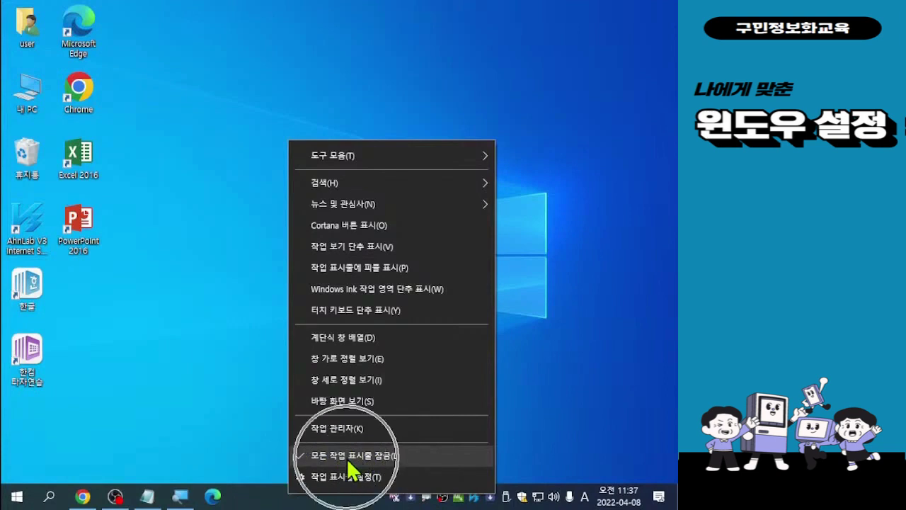
click(306, 455)
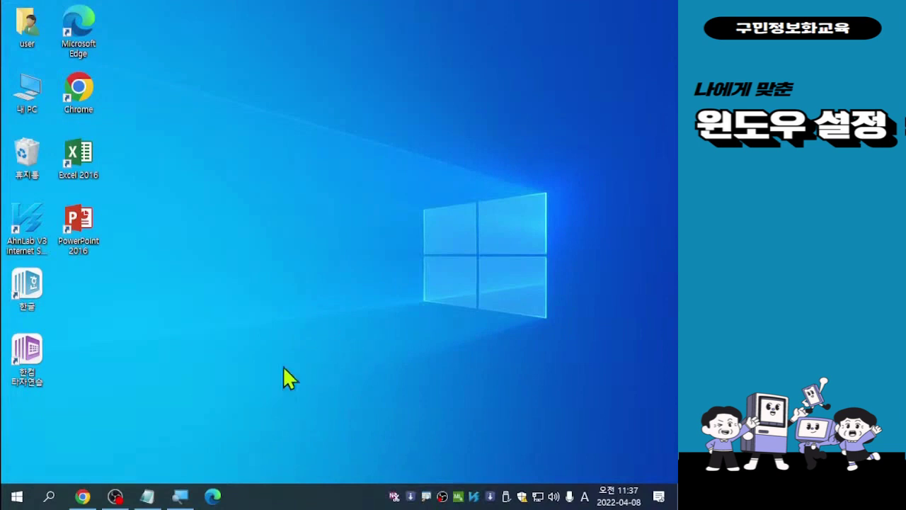
Move the unlocked taskbar around the screen edges, including the top edge, and return it to the bottom edge
drag(334, 496, 409, 94)
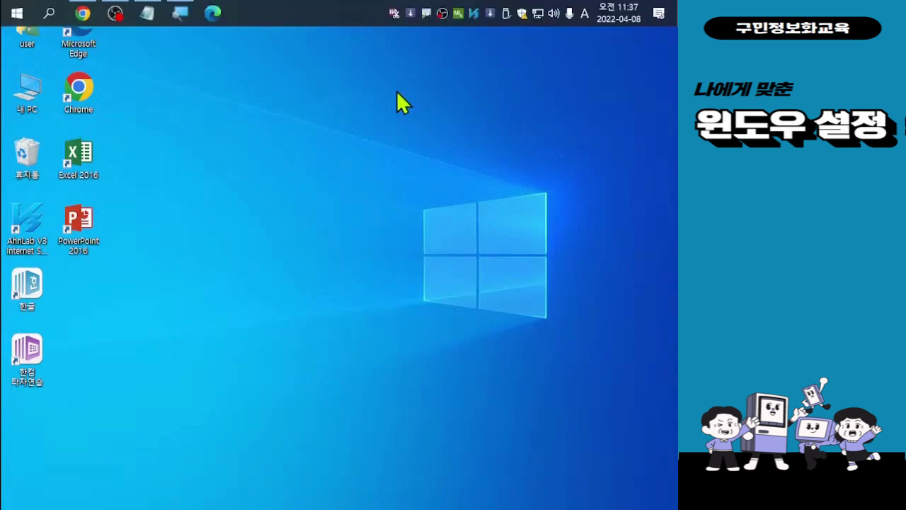
drag(309, 6, 329, 404)
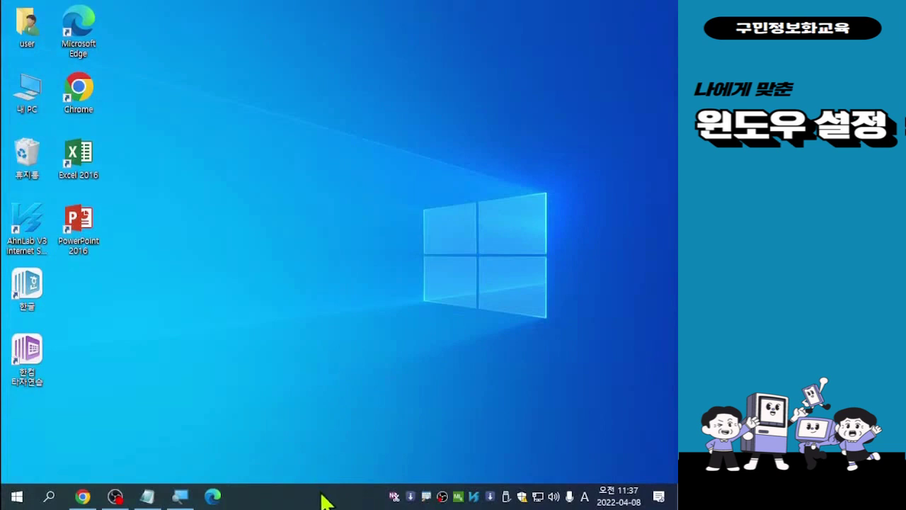
drag(330, 500, 493, 322)
drag(543, 228, 311, 388)
drag(343, 195, 393, 136)
click(308, 497)
drag(308, 496, 439, 83)
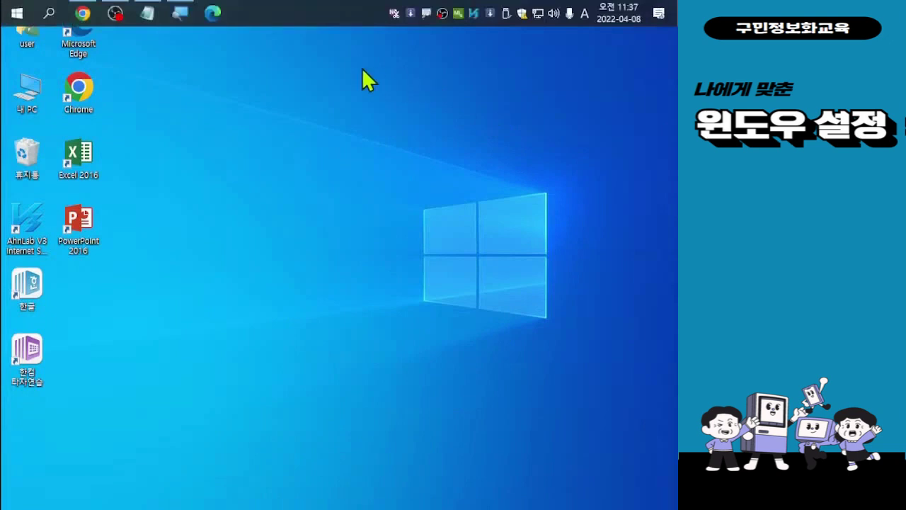
drag(223, 82, 302, 416)
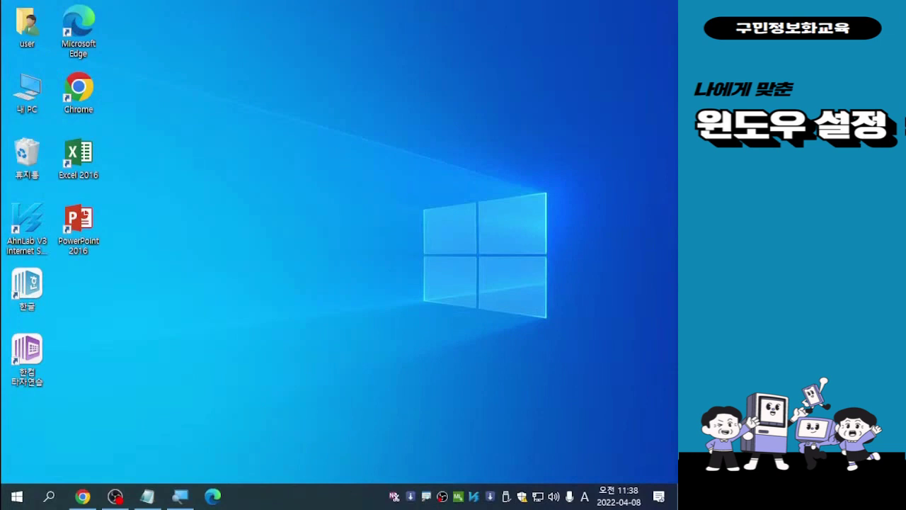
Open the taskbar settings and switch 데스크톱 모드에서 작업 표시줄 자동 숨기기 on and back off, revealing the hidden taskbar in between
right_click(283, 501)
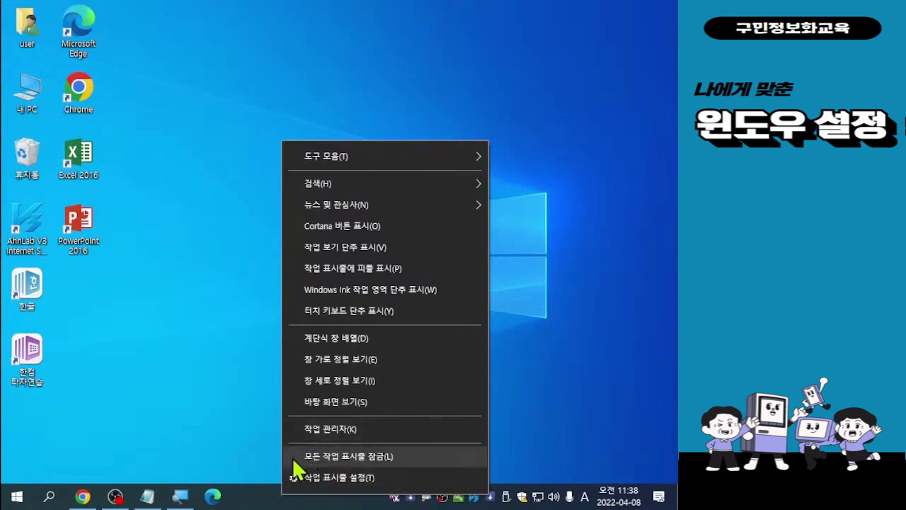
click(352, 477)
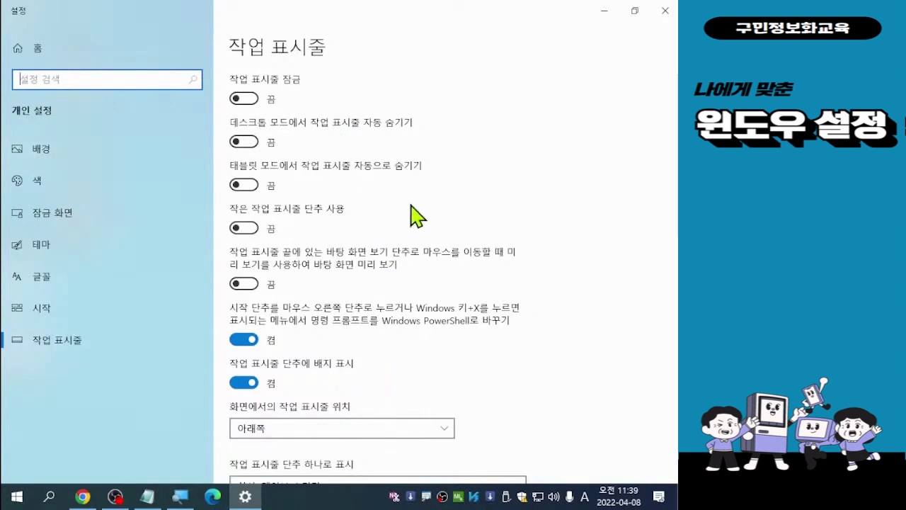
click(240, 141)
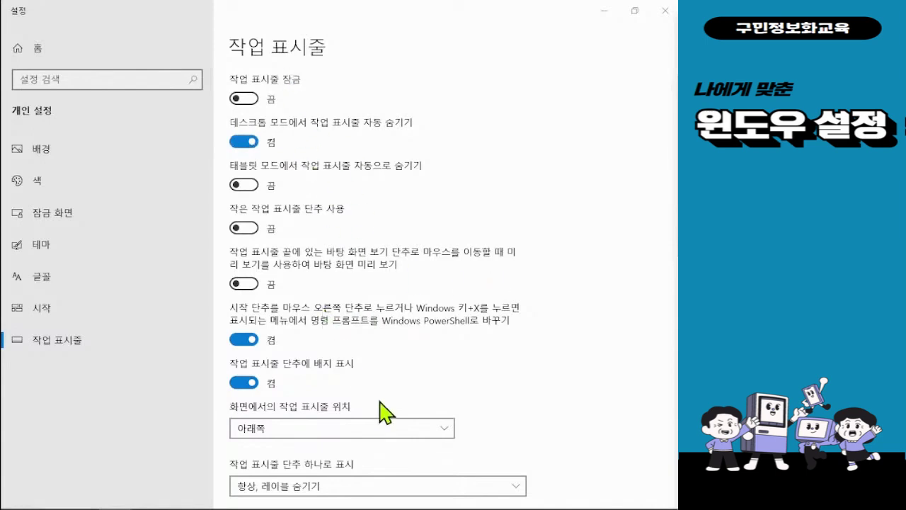
mouse_move(424, 504)
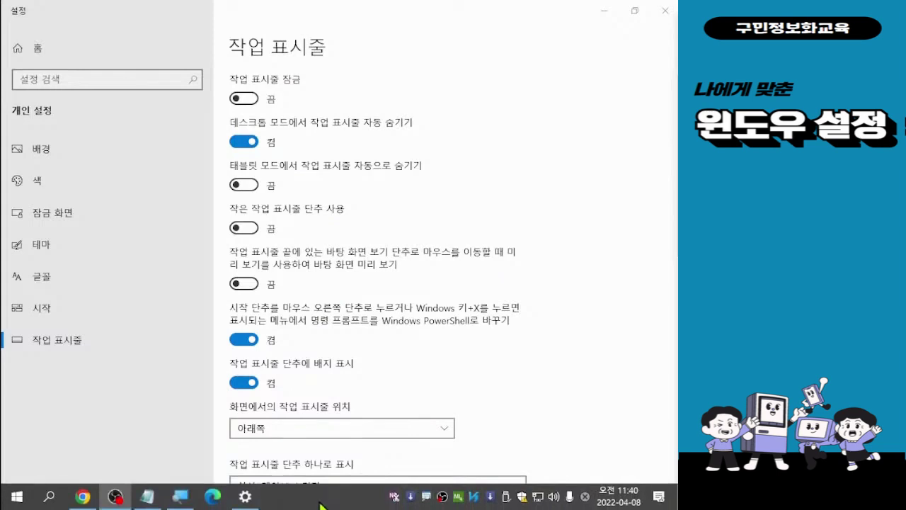
key(ctrl)
key(ctrl)
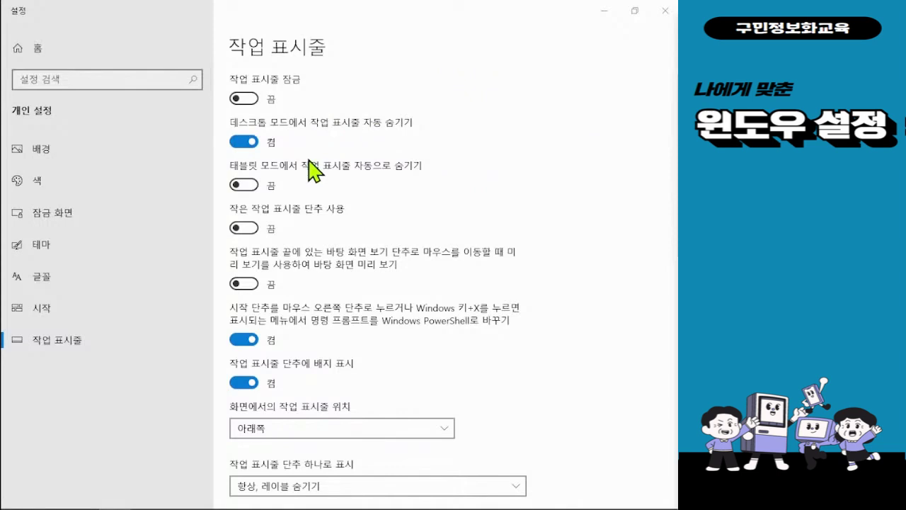
click(248, 141)
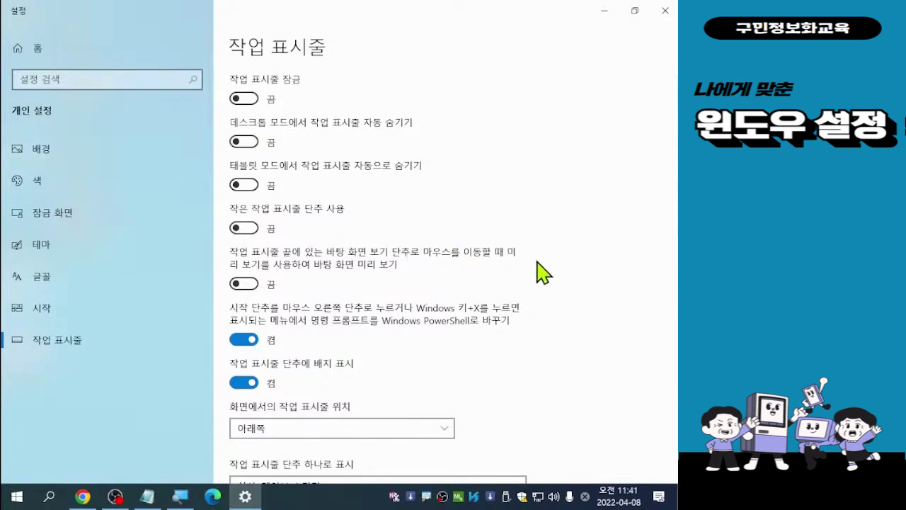
Switch 작은 작업 표시줄 단추 사용 on and back off, and do the same with 작업 표시줄 잠금
click(238, 228)
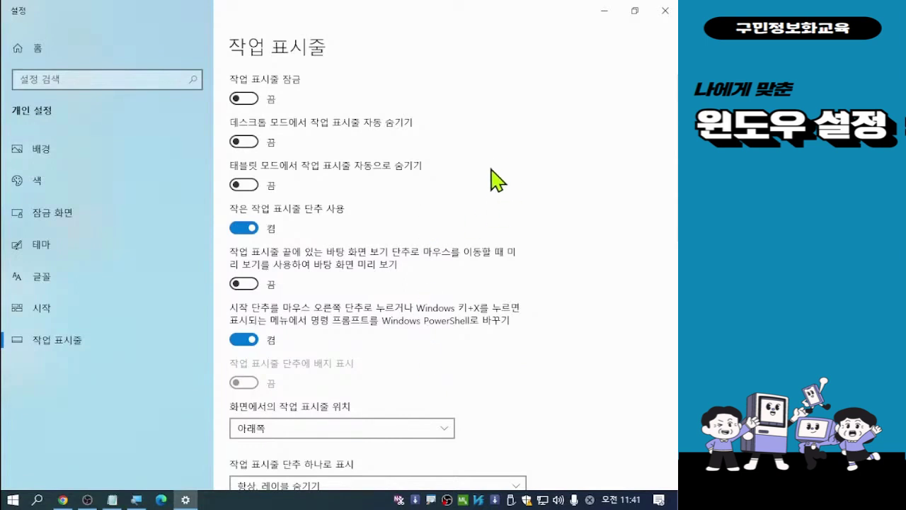
click(254, 227)
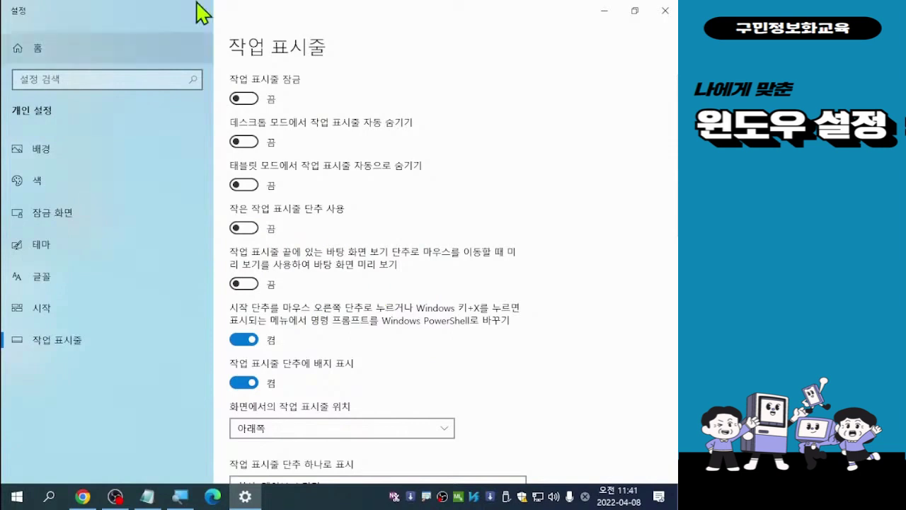
click(243, 99)
click(243, 99)
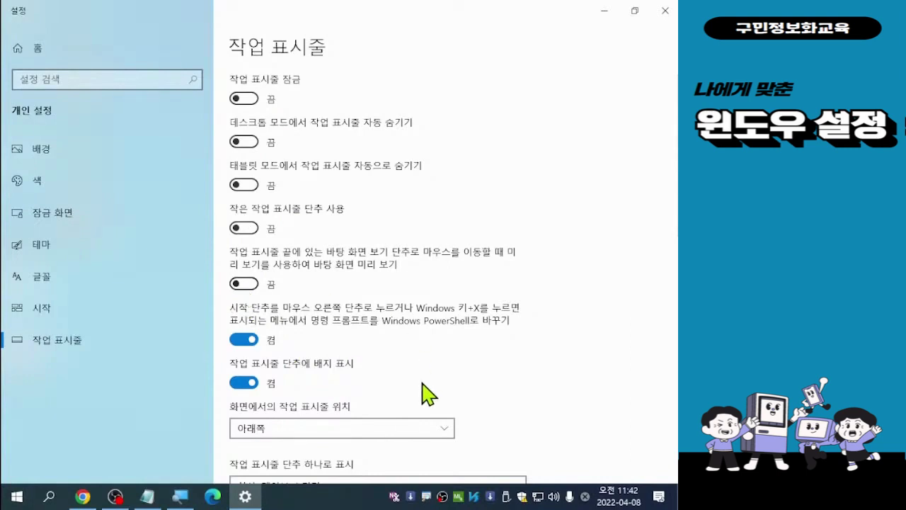
Review the taskbar position choices and the remaining options on the 작업 표시줄 page, and close the settings window
scroll(492, 404, down, 4)
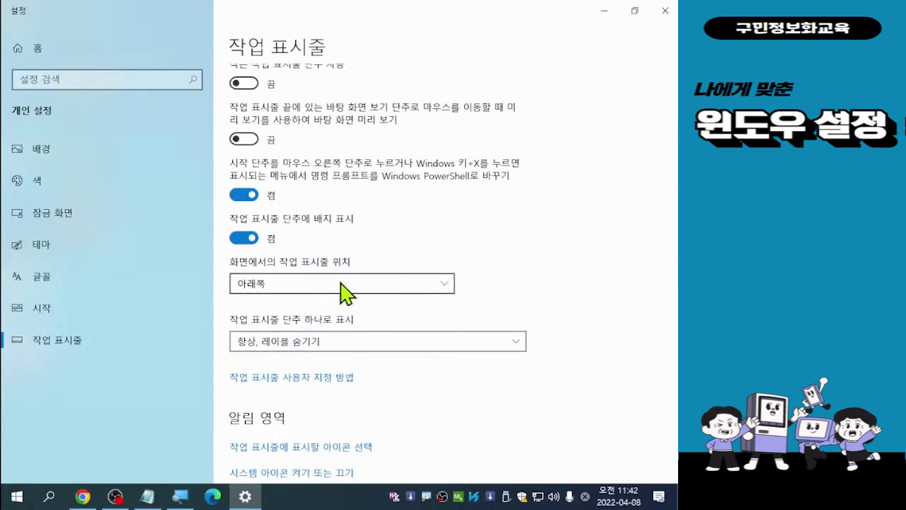
click(312, 287)
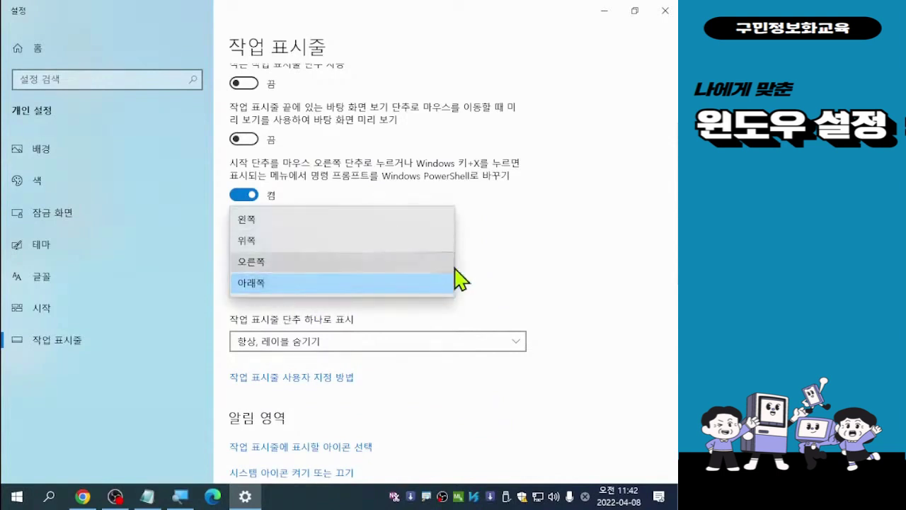
click(498, 264)
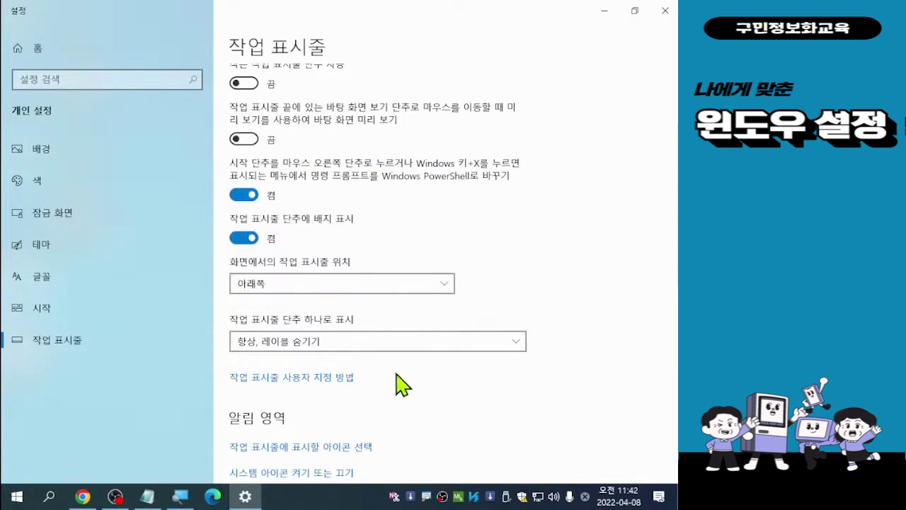
scroll(402, 385, down, 2)
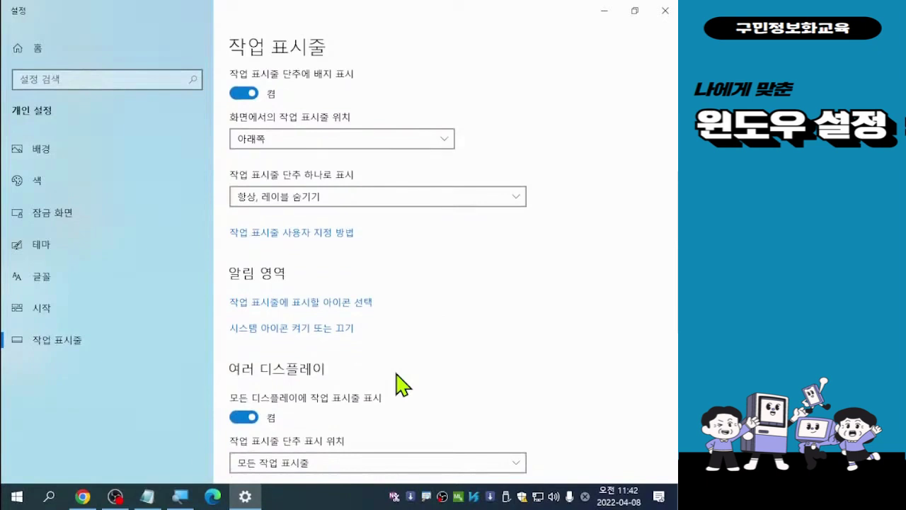
scroll(402, 384, down, 3)
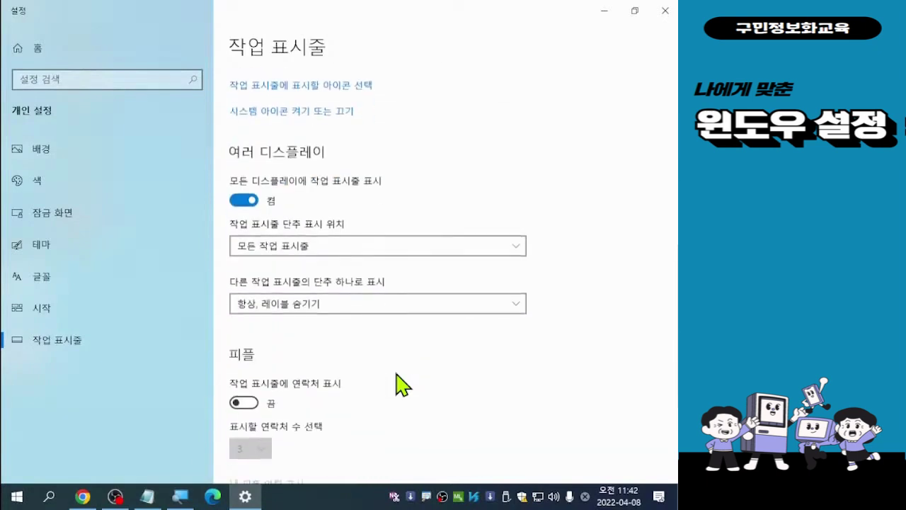
scroll(402, 385, down, 3)
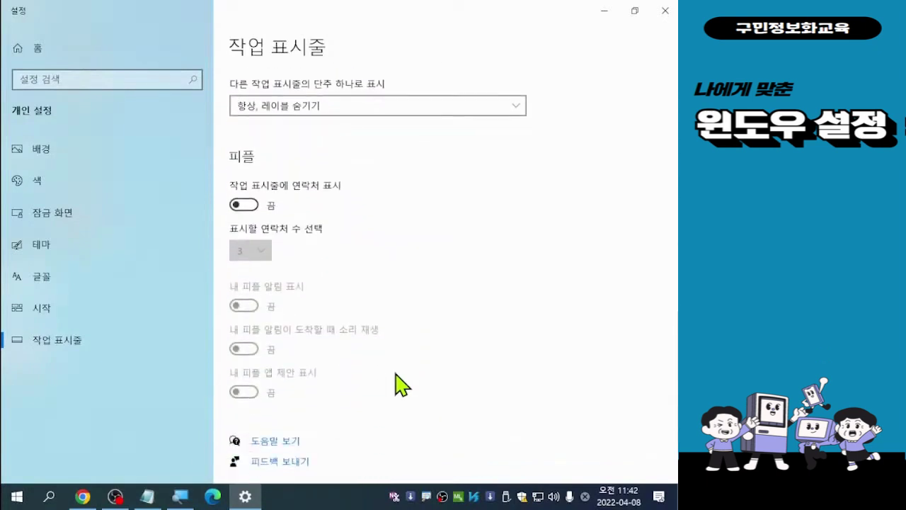
scroll(402, 385, up, 6)
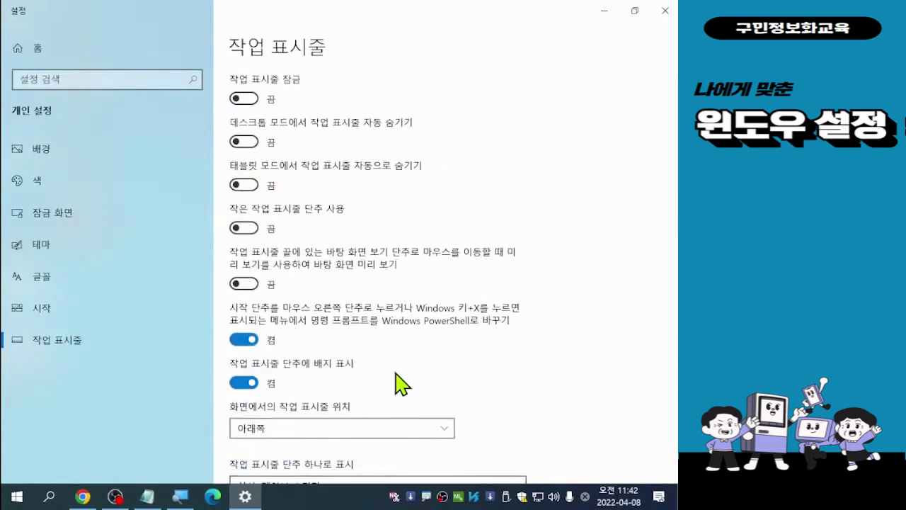
click(666, 11)
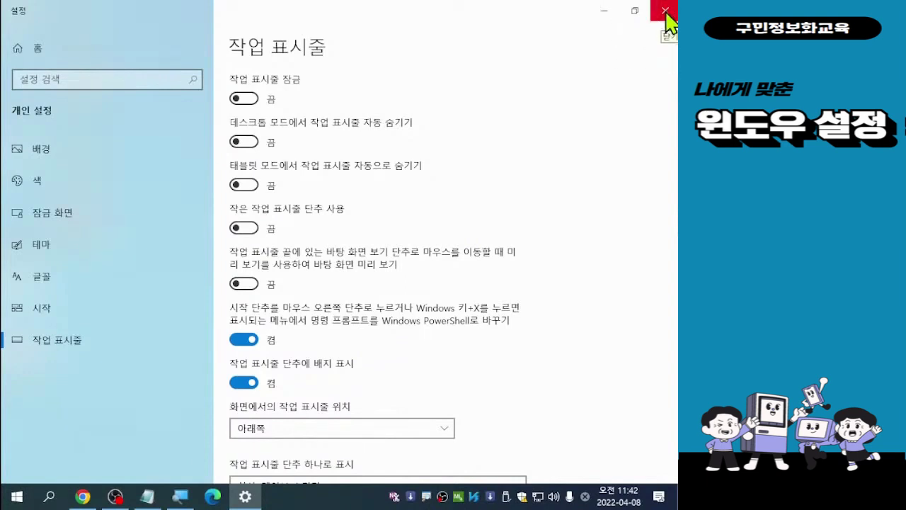
click(666, 13)
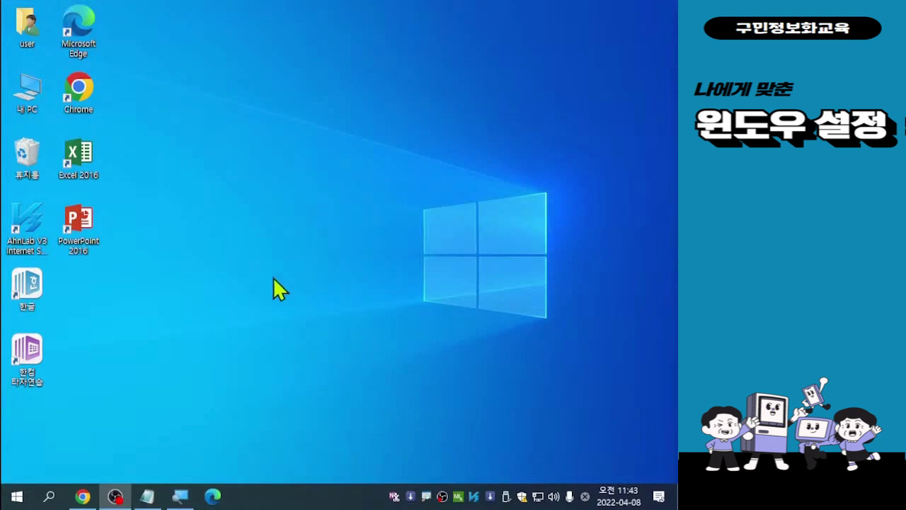
Open the Start menu to show its settings shortcut and app list, and close it
key(ctrl)
key(ctrl)
click(16, 501)
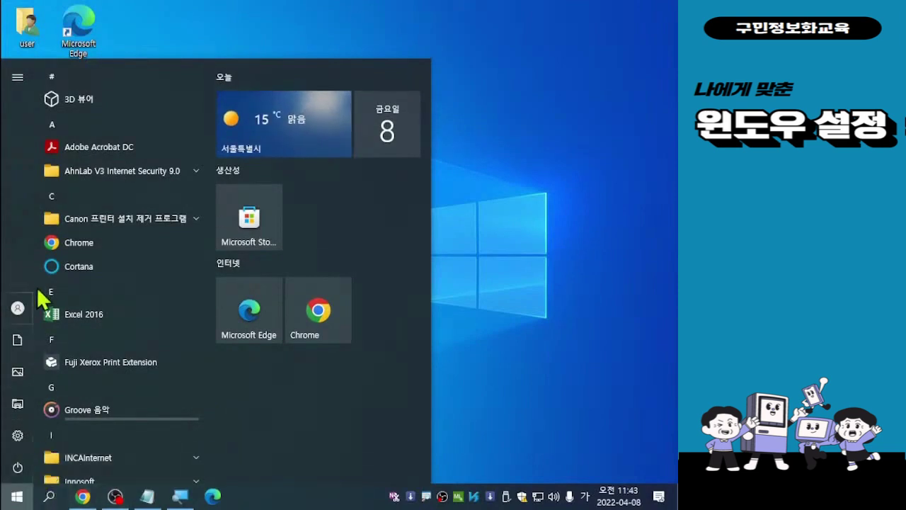
mouse_move(17, 435)
key(Escape)
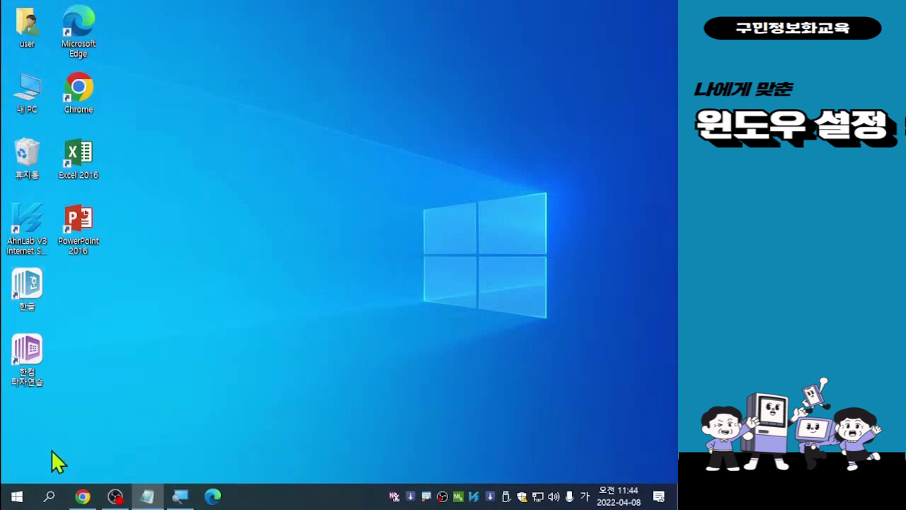
Open the 문서 folder through its shortcut in the Start menu
click(19, 501)
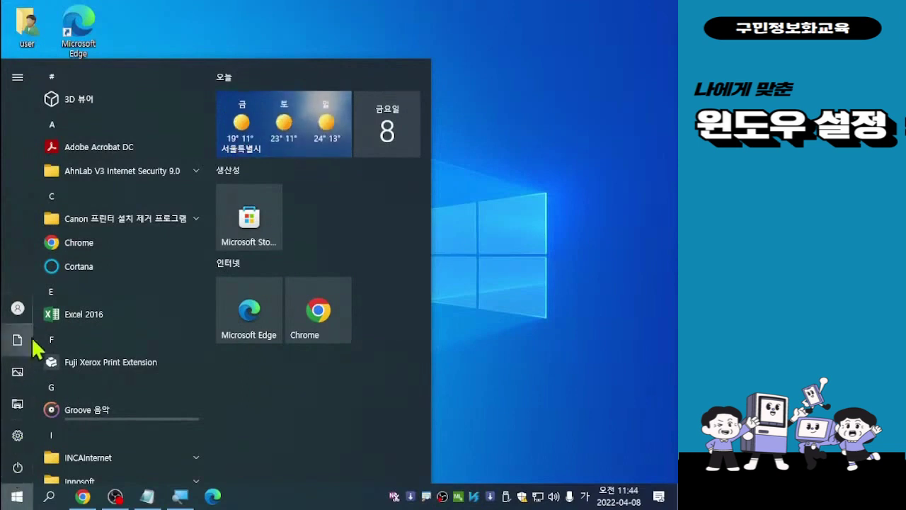
mouse_move(19, 340)
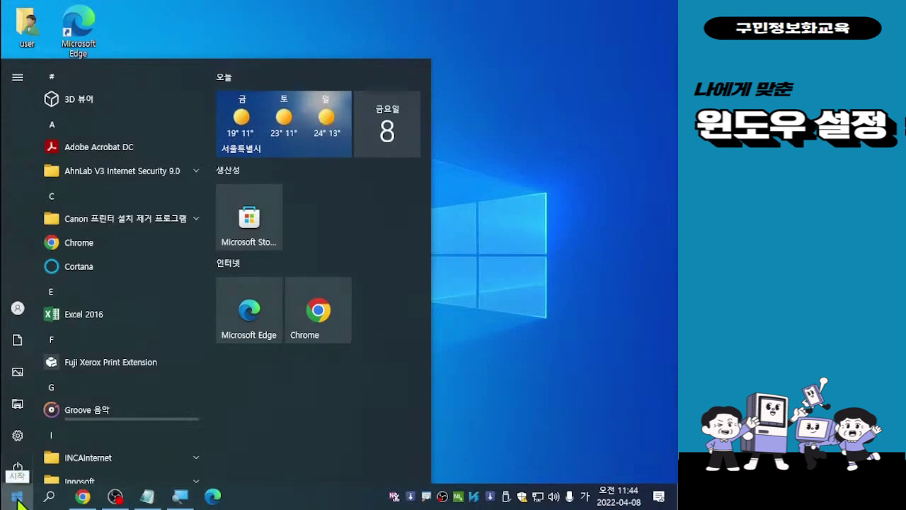
click(19, 345)
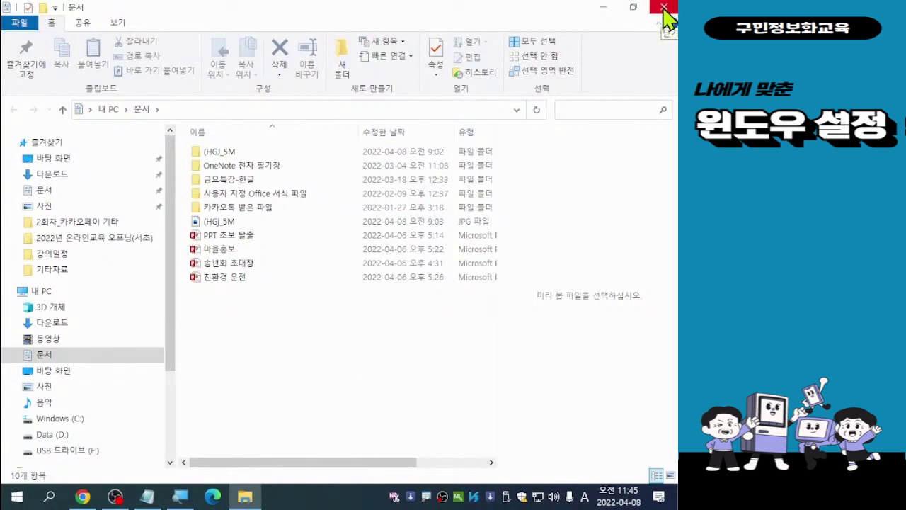
Close the 문서 folder window and open 이 목록 개인 설정 for the Start menu's shortcut list
click(664, 10)
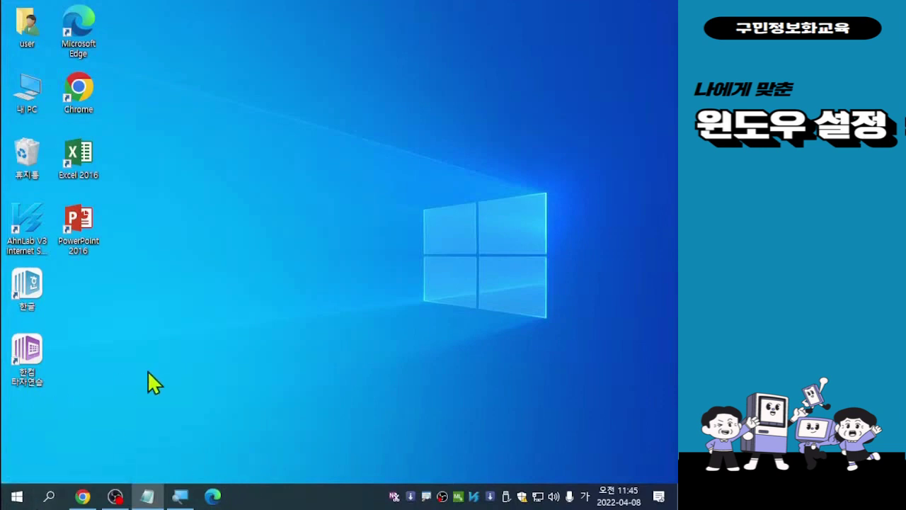
click(16, 497)
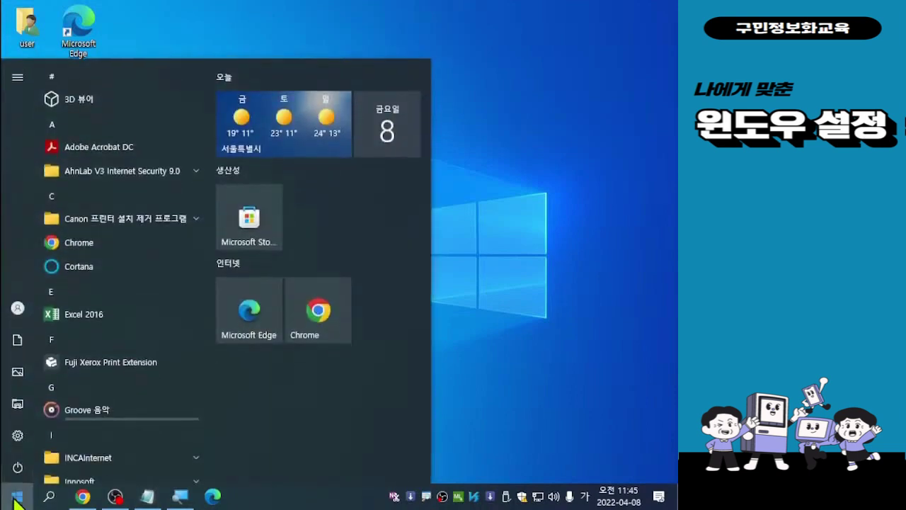
mouse_move(18, 344)
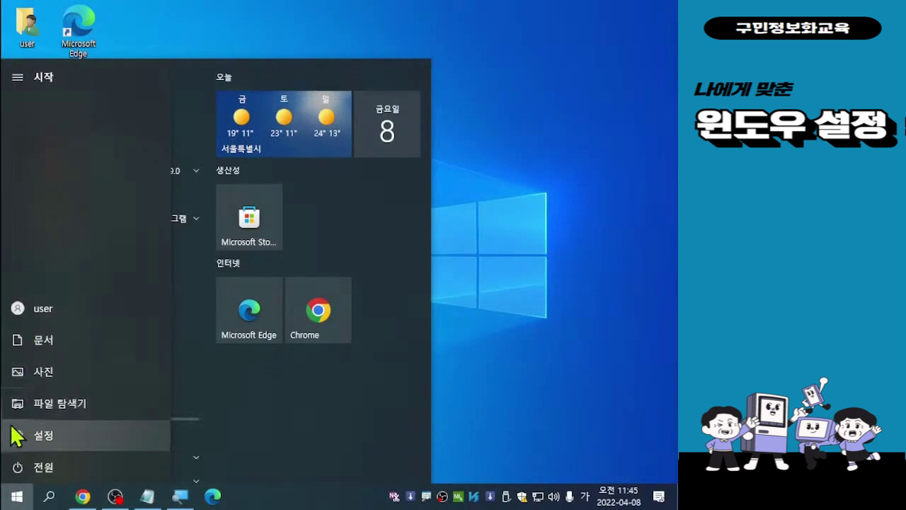
mouse_move(17, 428)
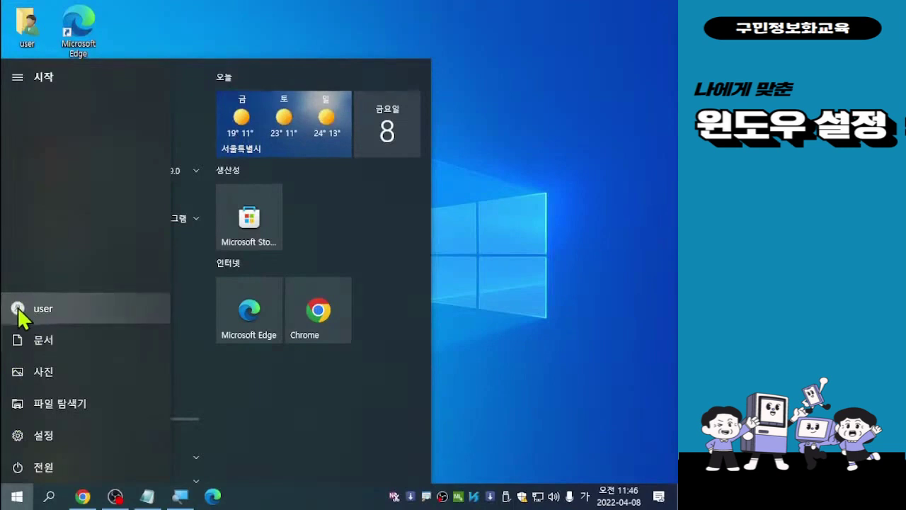
right_click(19, 369)
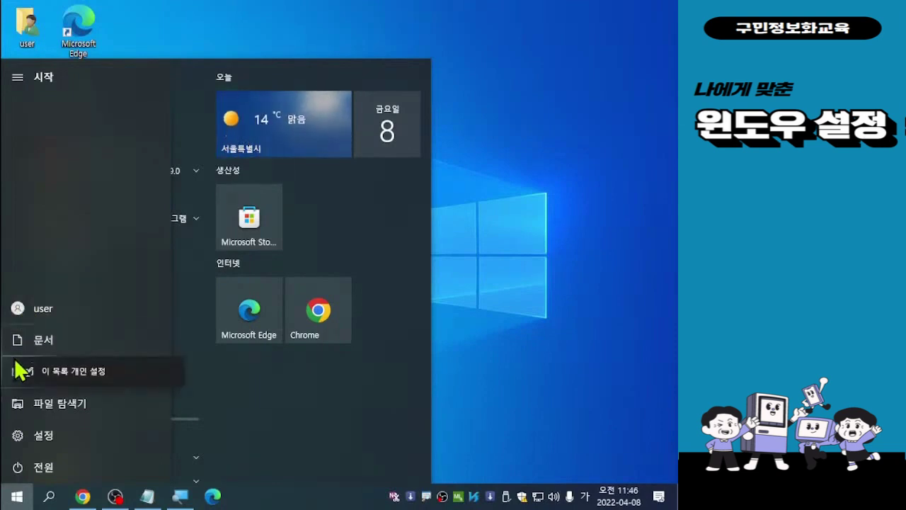
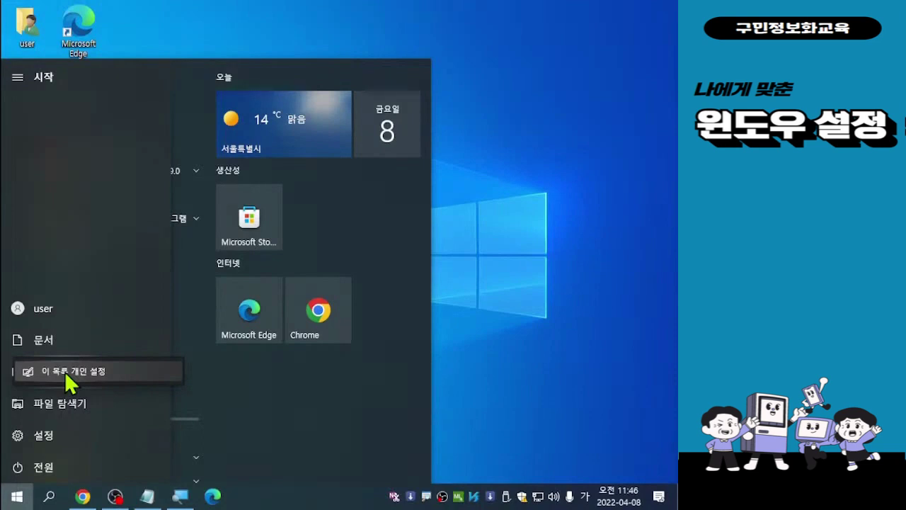
click(66, 376)
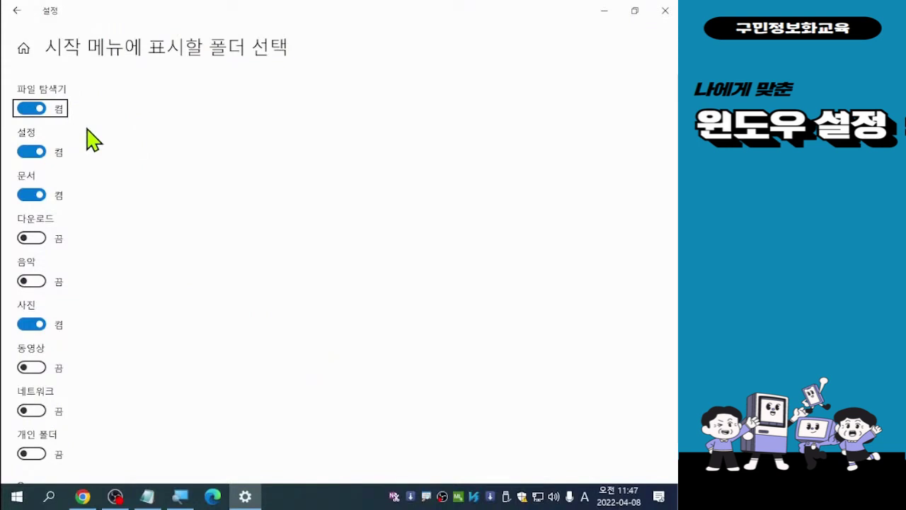
Switch 다운로드 on and 문서 off among the folders shown on the Start menu, and close the settings window
click(227, 53)
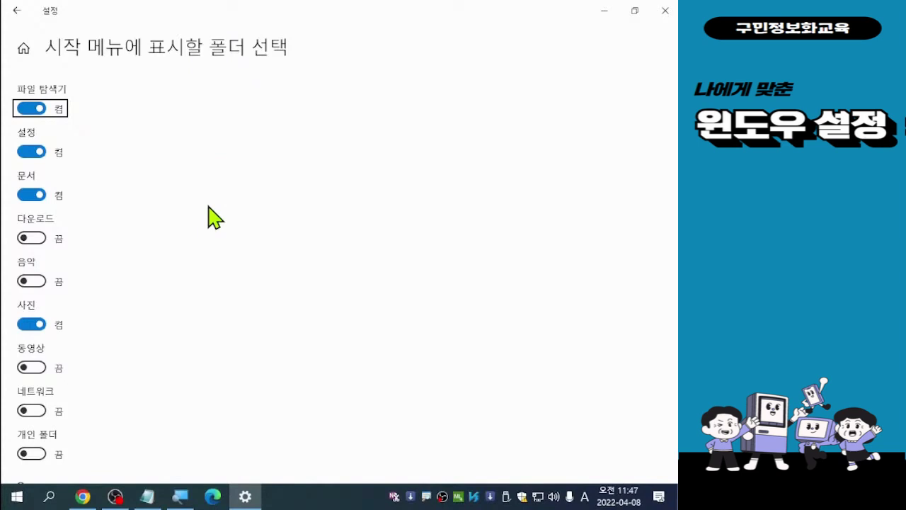
click(30, 238)
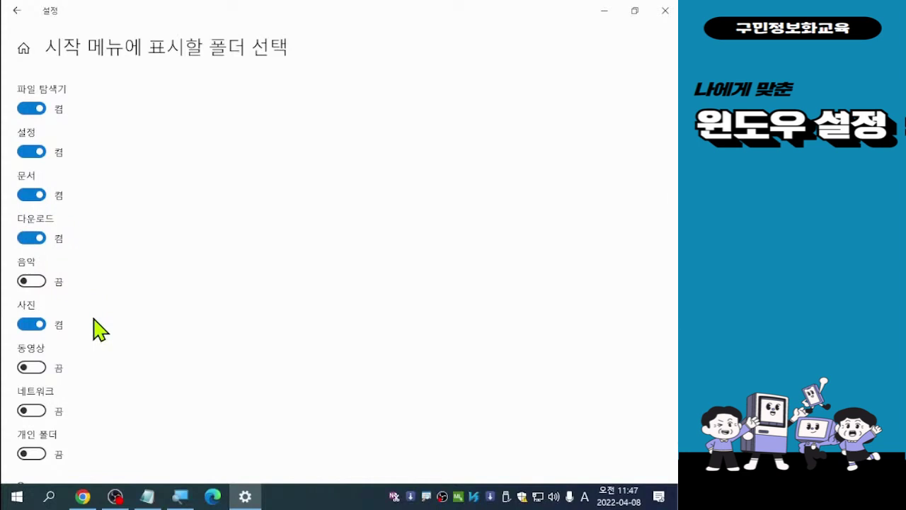
click(39, 198)
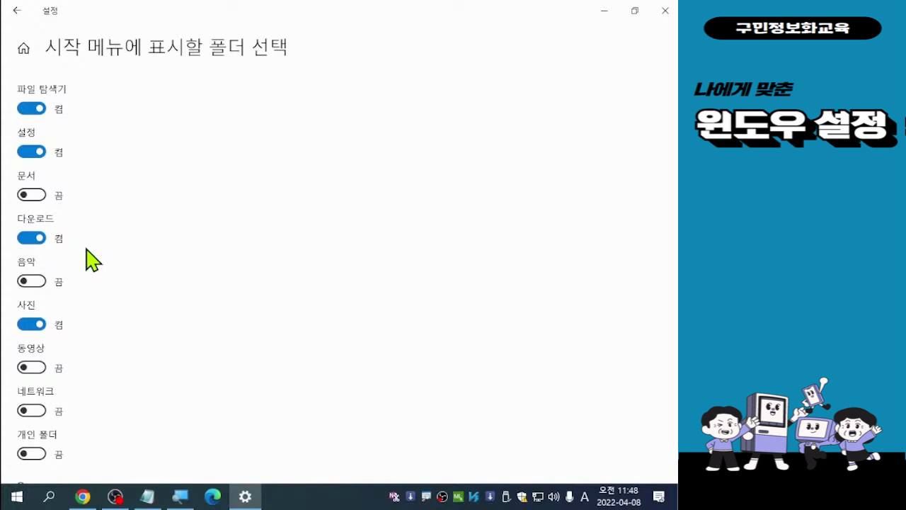
click(665, 11)
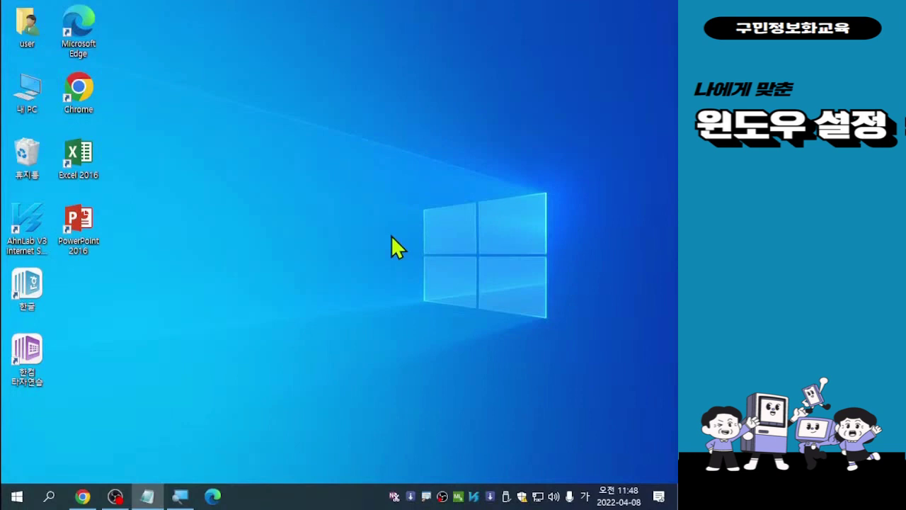
Open the 다운로드 folder through its Start menu shortcut, review the shortcut list again, and close the folder window
click(17, 497)
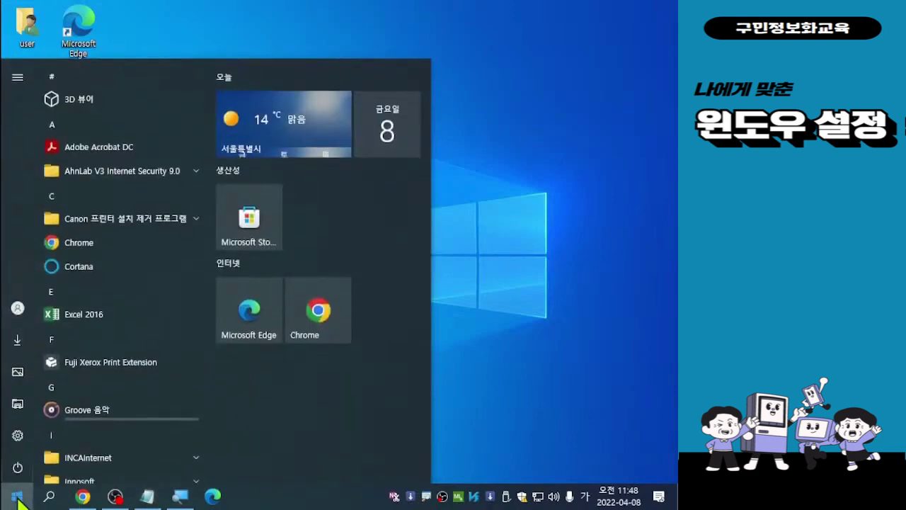
mouse_move(35, 369)
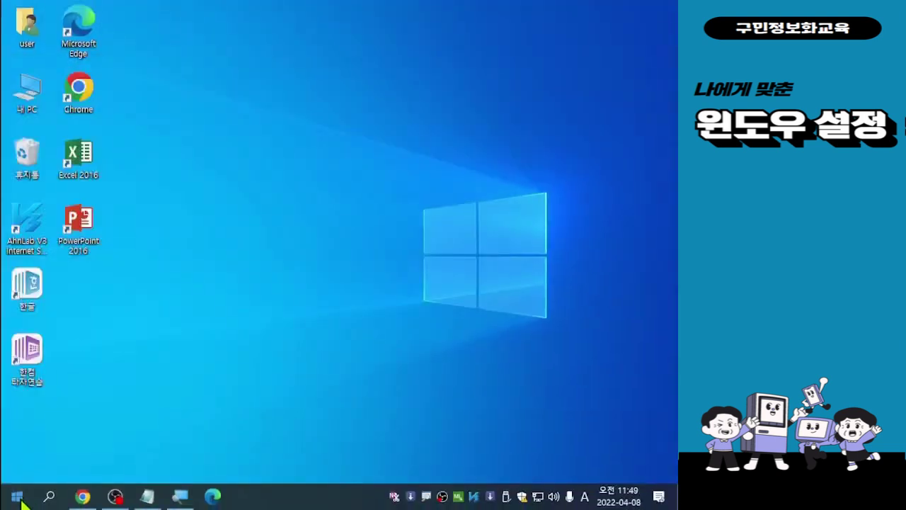
click(18, 498)
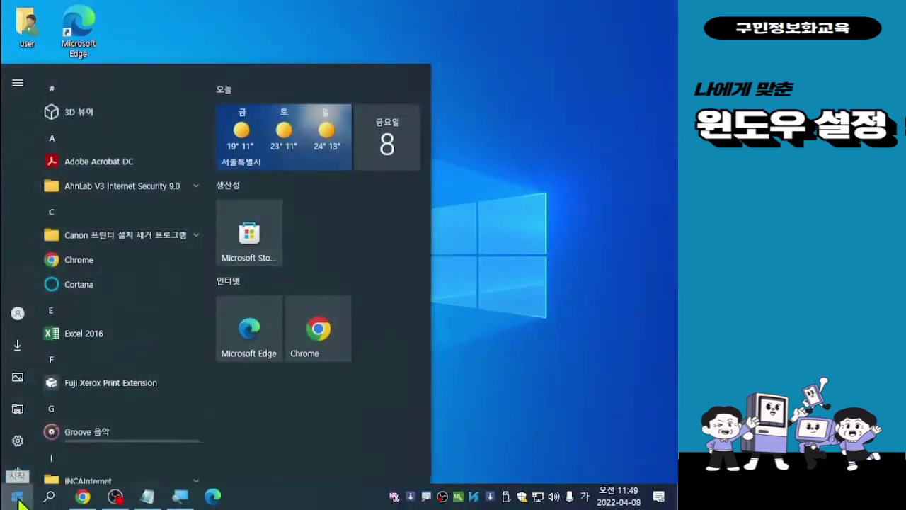
click(21, 349)
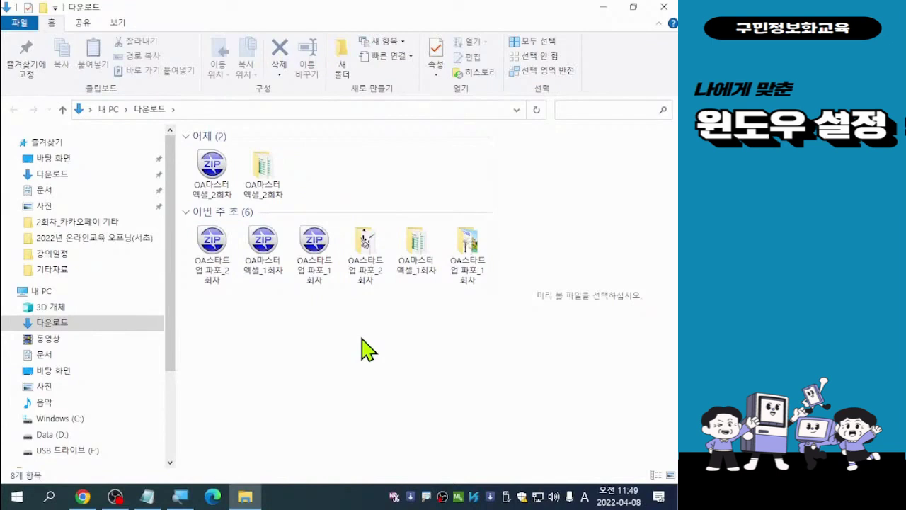
click(16, 500)
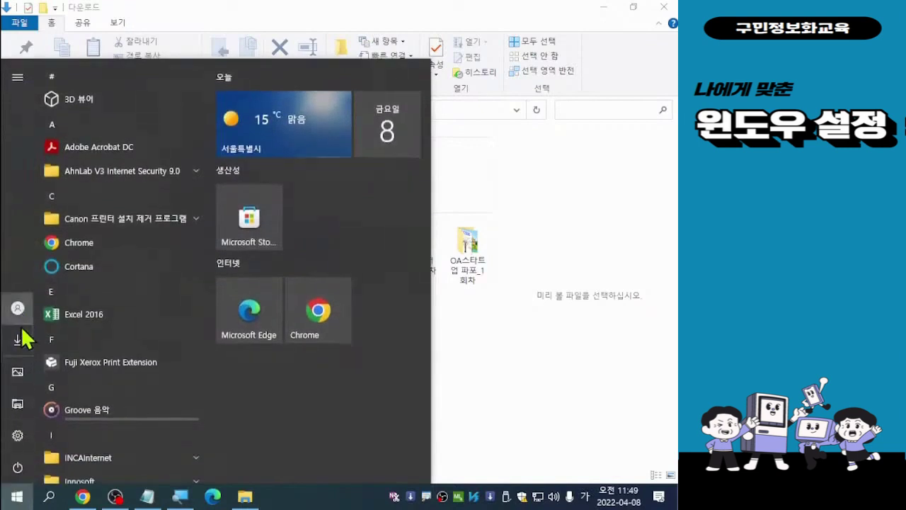
mouse_move(13, 362)
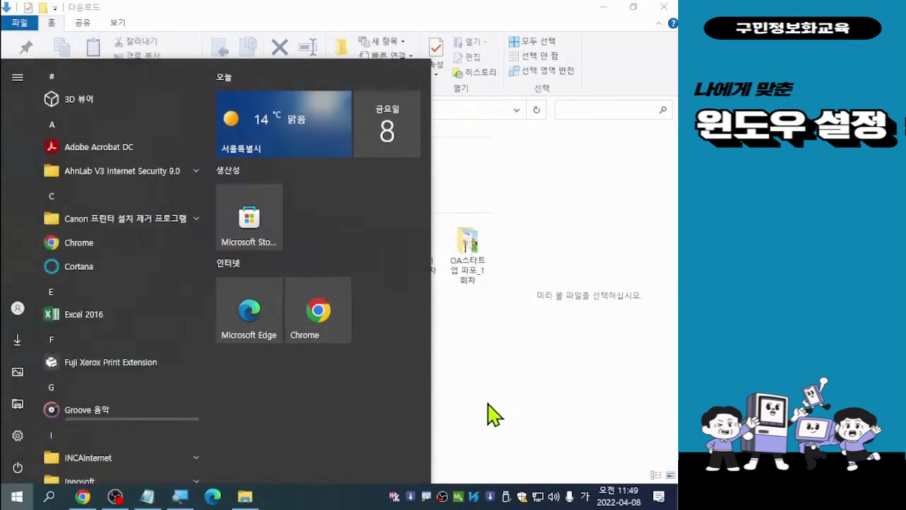
click(494, 405)
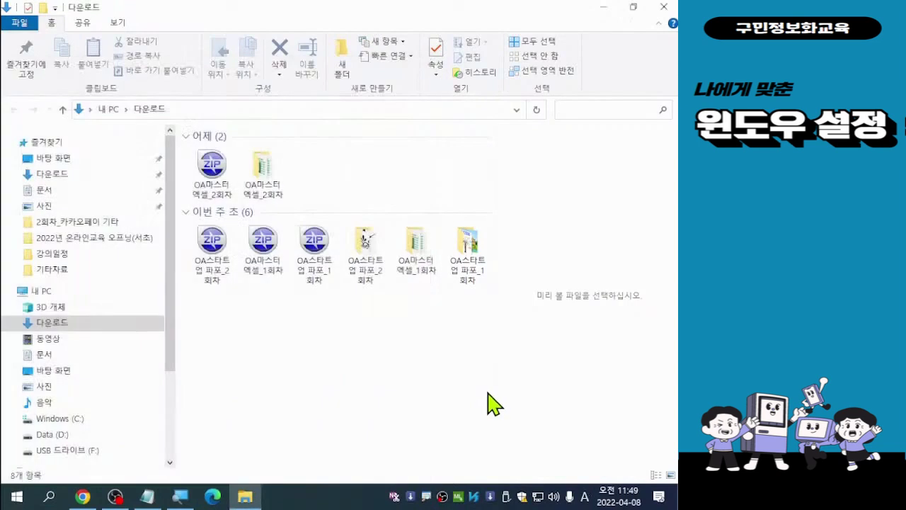
click(664, 8)
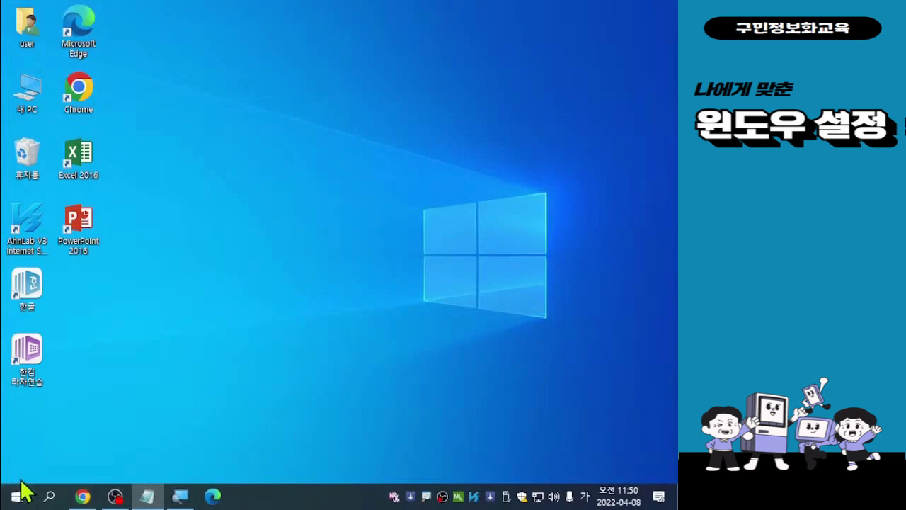
Review the Start menu's shortcuts and reopen the page for choosing which folders it shows
click(19, 500)
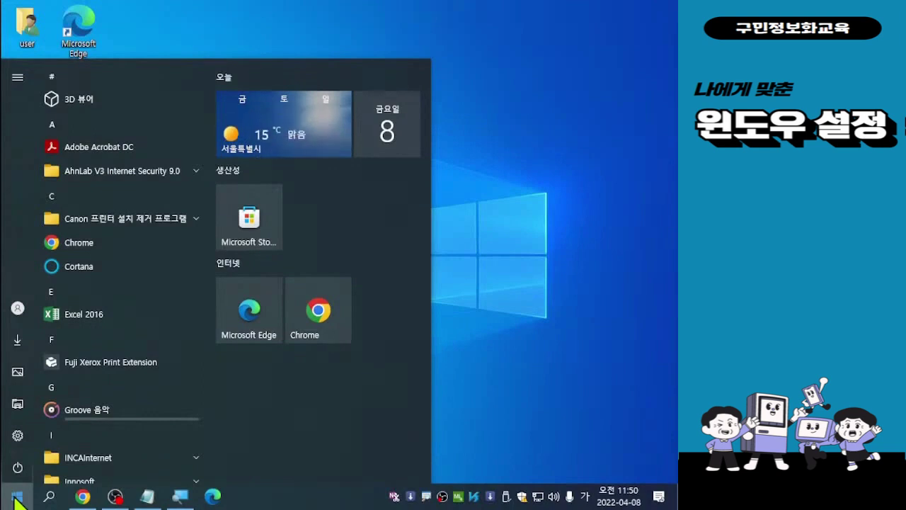
mouse_move(28, 347)
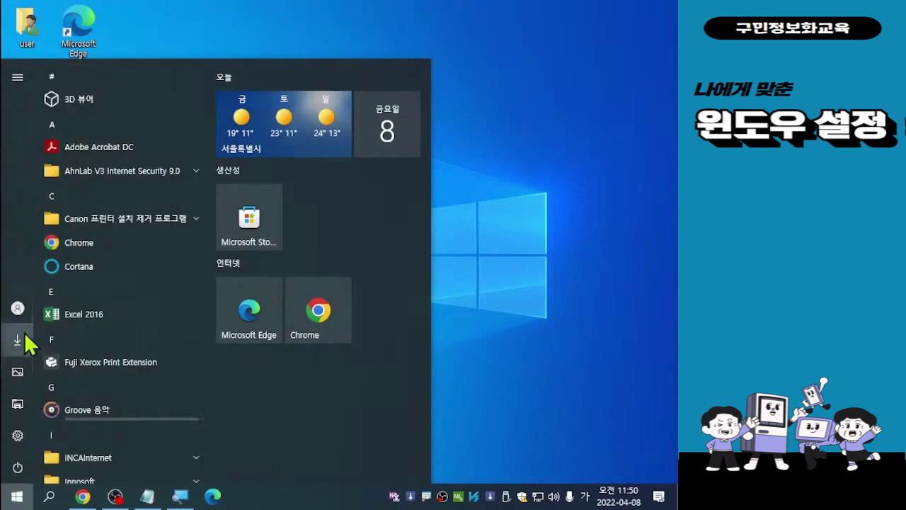
mouse_move(21, 321)
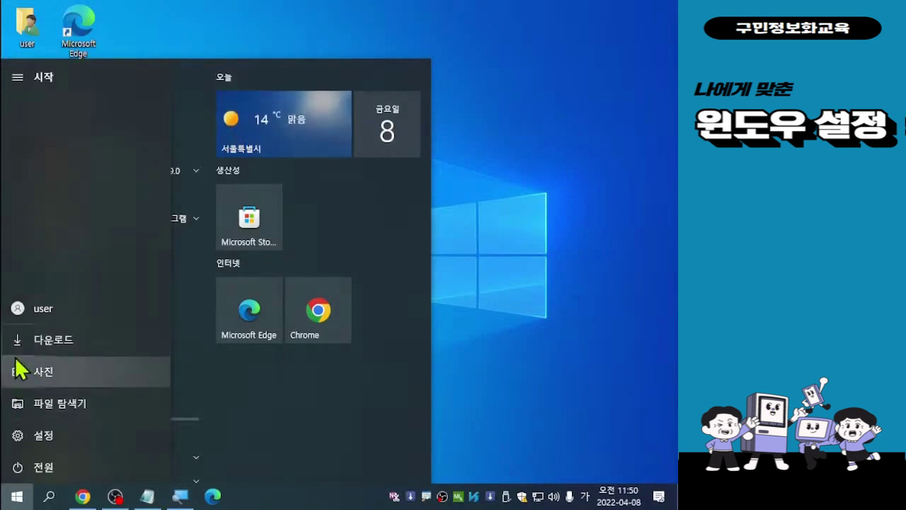
right_click(16, 359)
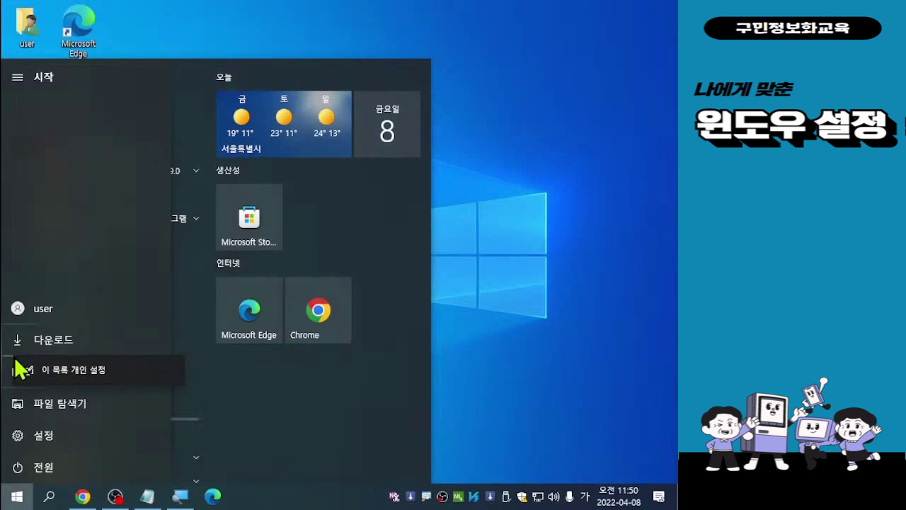
click(79, 374)
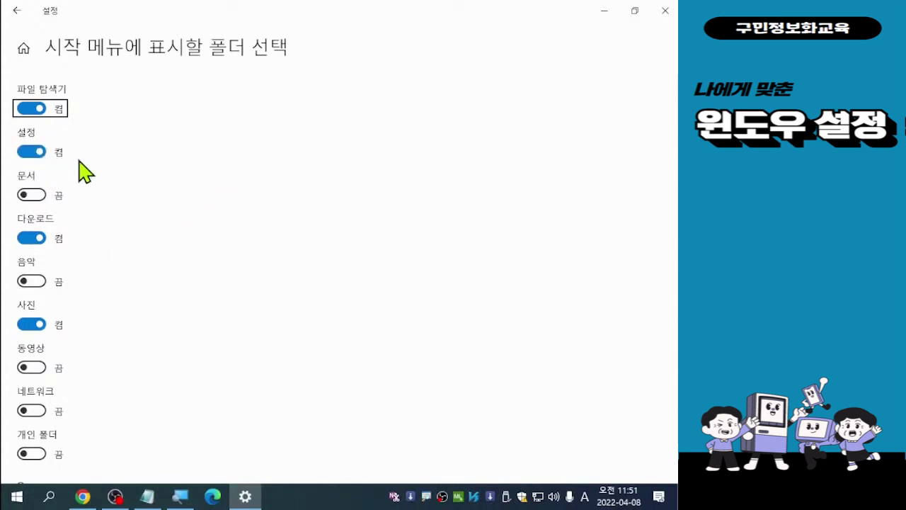
Switch 다운로드 off and 문서 back on, review the remaining folder choices, and close the settings window
click(40, 239)
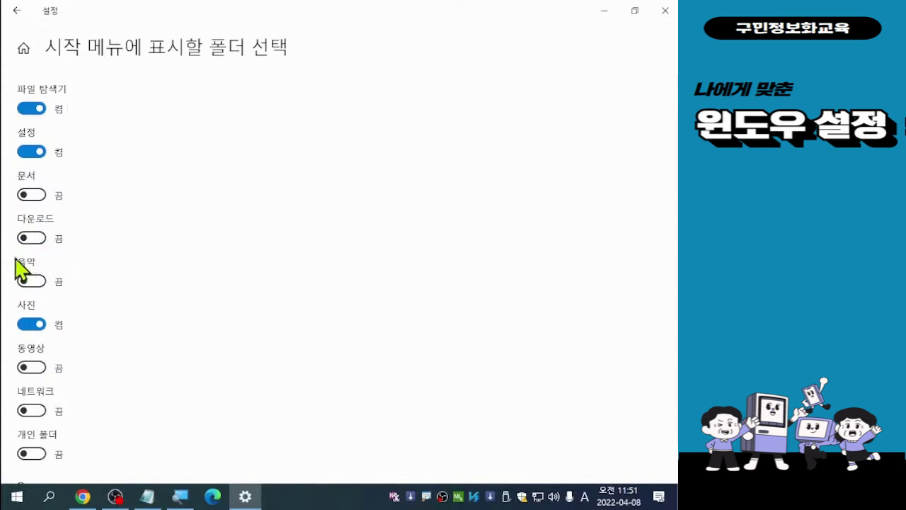
click(26, 197)
scroll(131, 395, down, 1)
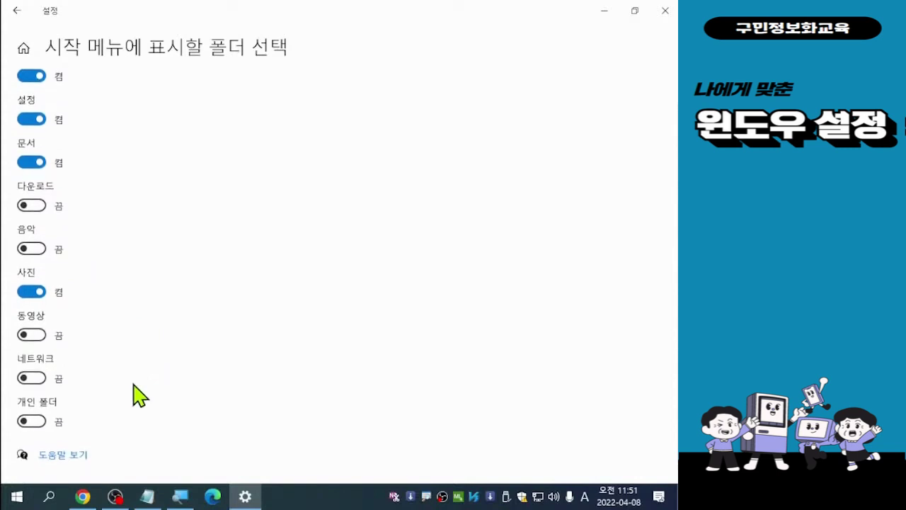
scroll(133, 393, up, 1)
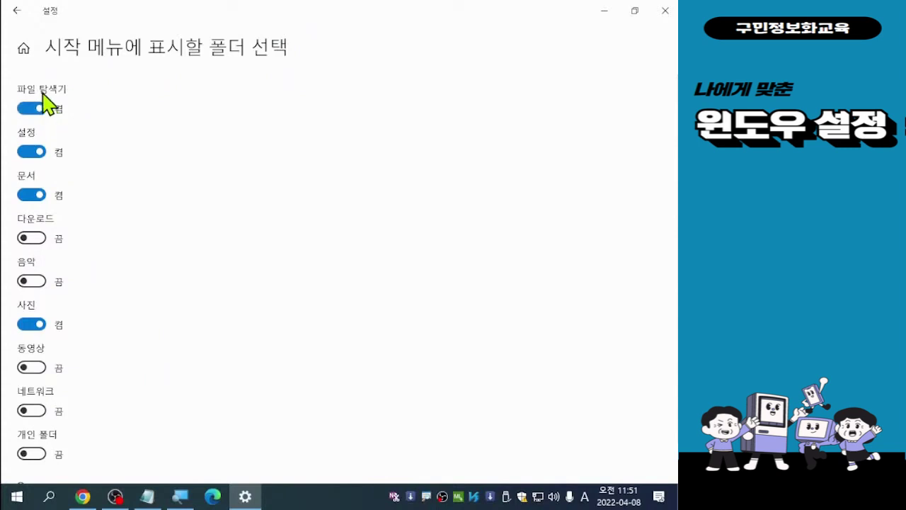
key(ctrl)
click(666, 11)
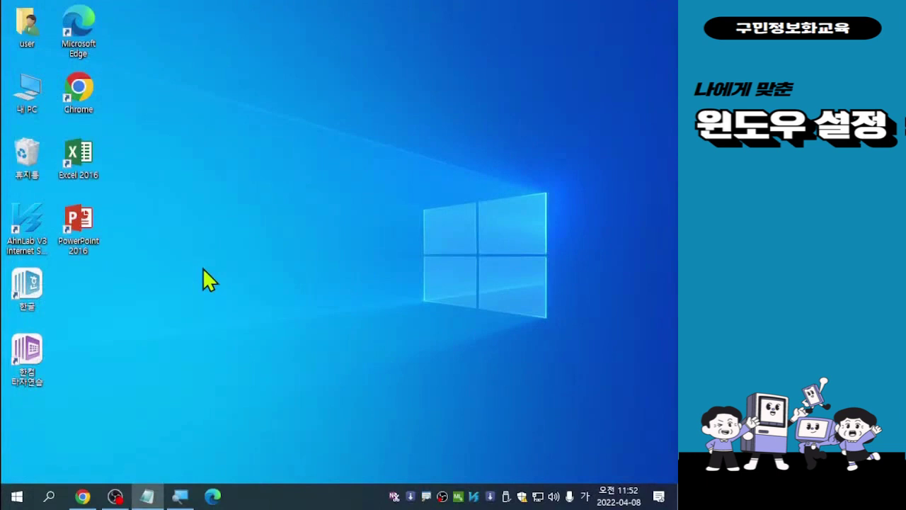
Use the letter index of the Start menu's app list to jump to the apps under ㅎ and then under M
click(209, 257)
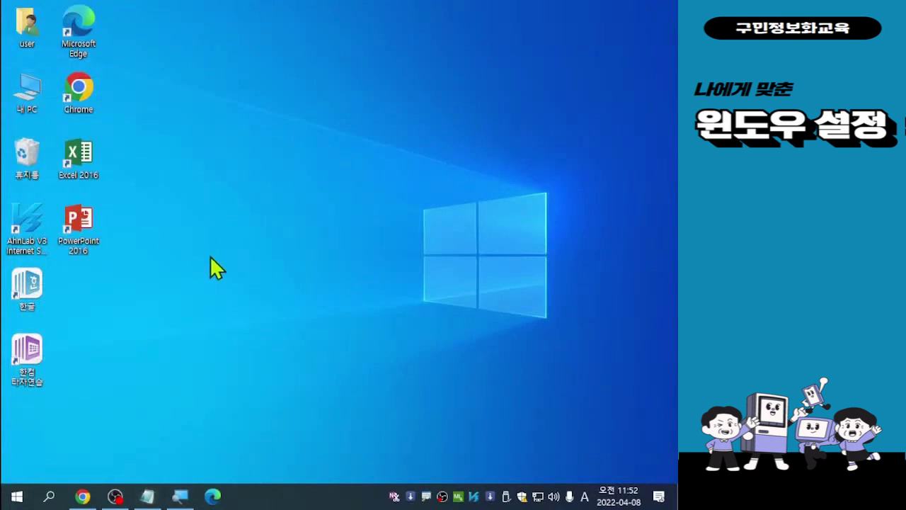
click(19, 500)
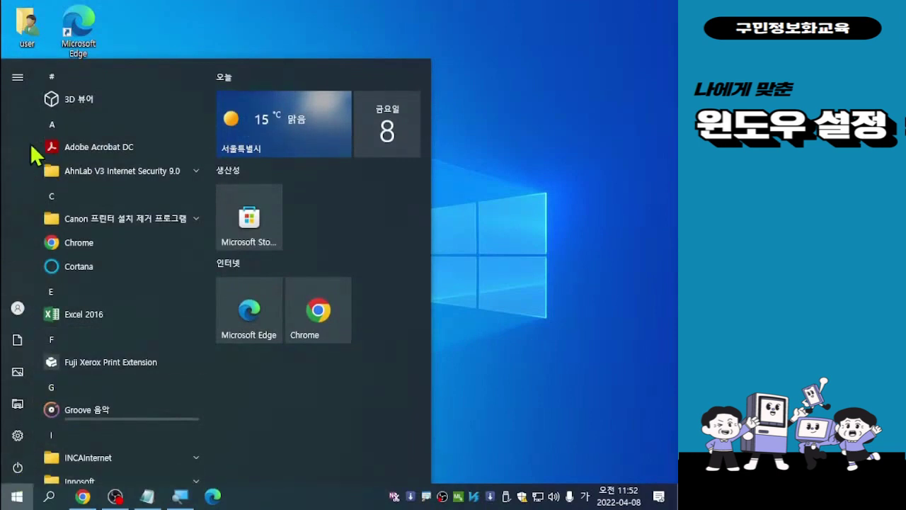
mouse_move(21, 103)
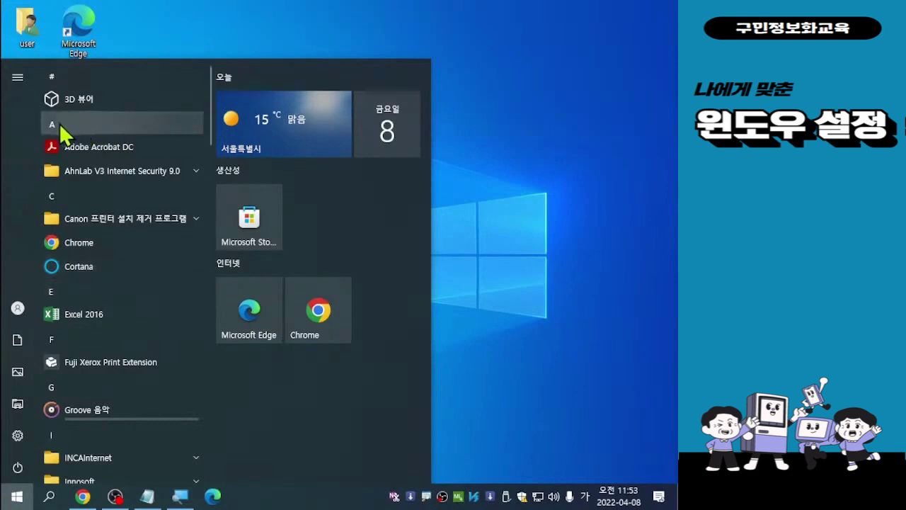
click(76, 193)
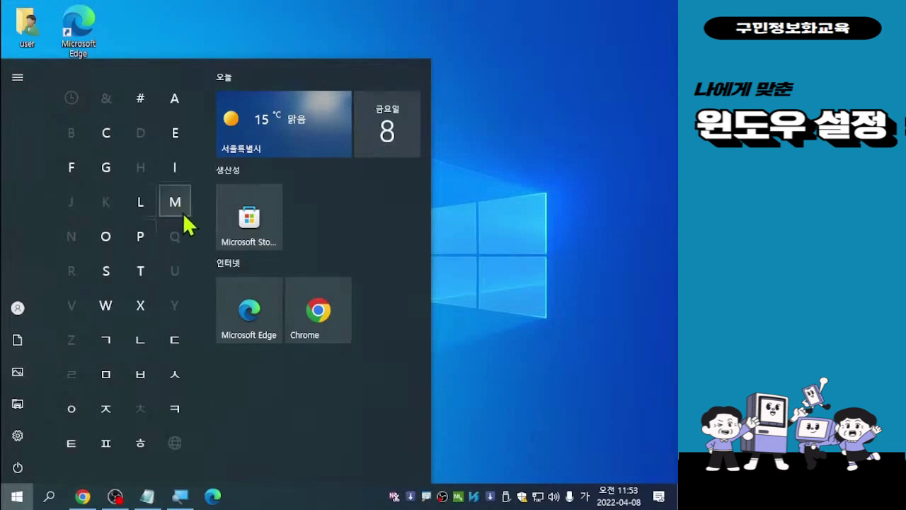
click(141, 444)
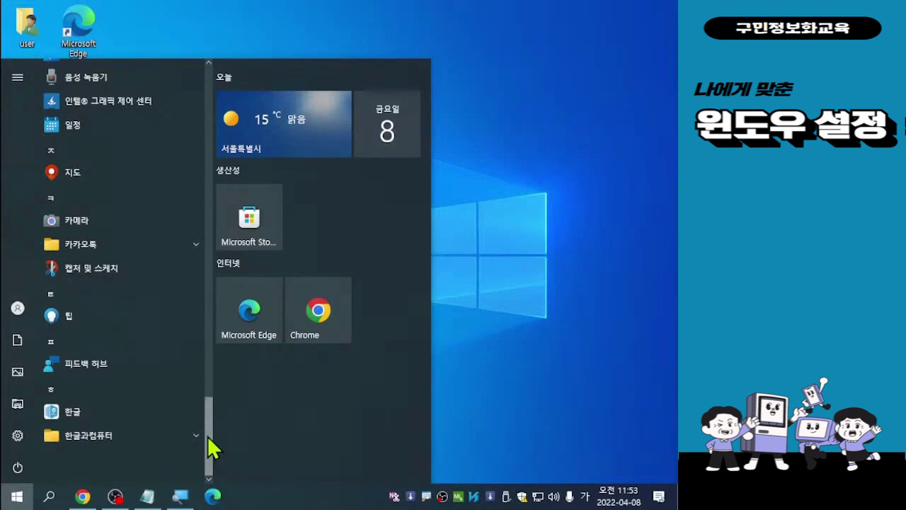
click(72, 337)
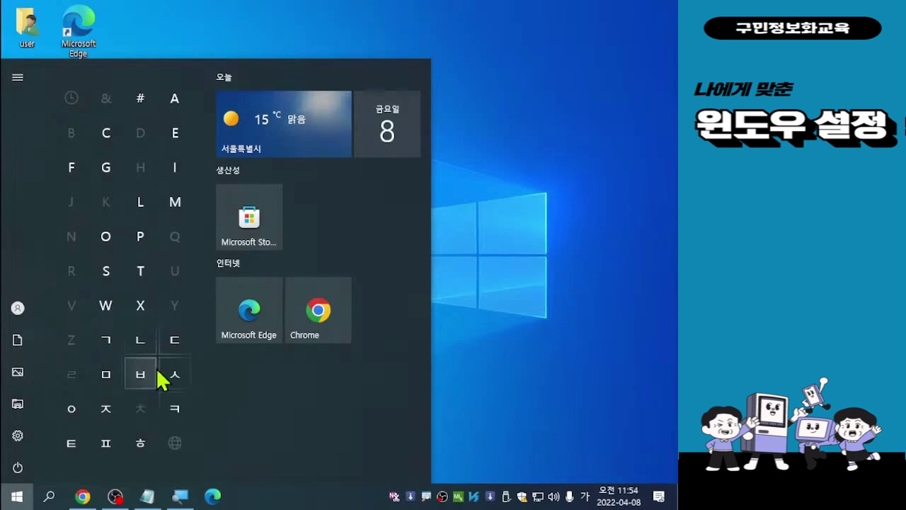
click(174, 201)
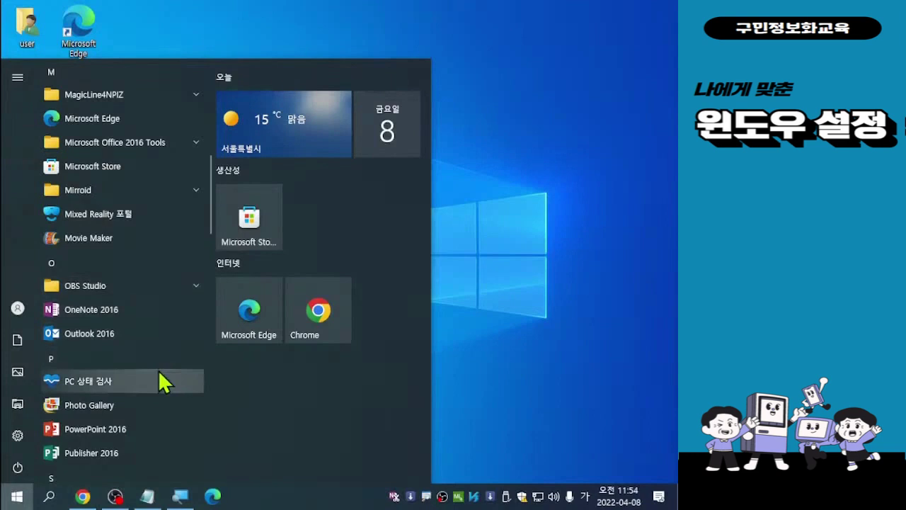
Examine the options for Microsoft Edge in the Start menu's app list, including those under 자세히, and close the Start menu
scroll(162, 382, up, 2)
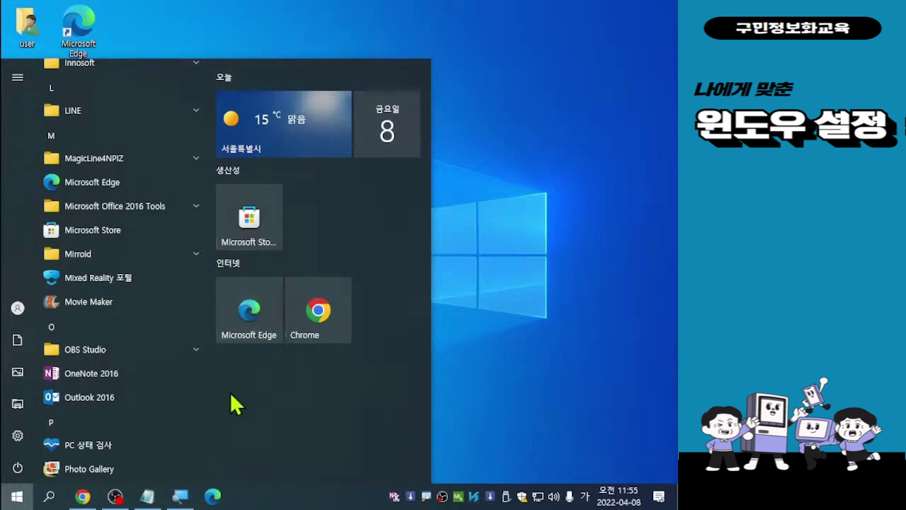
right_click(93, 188)
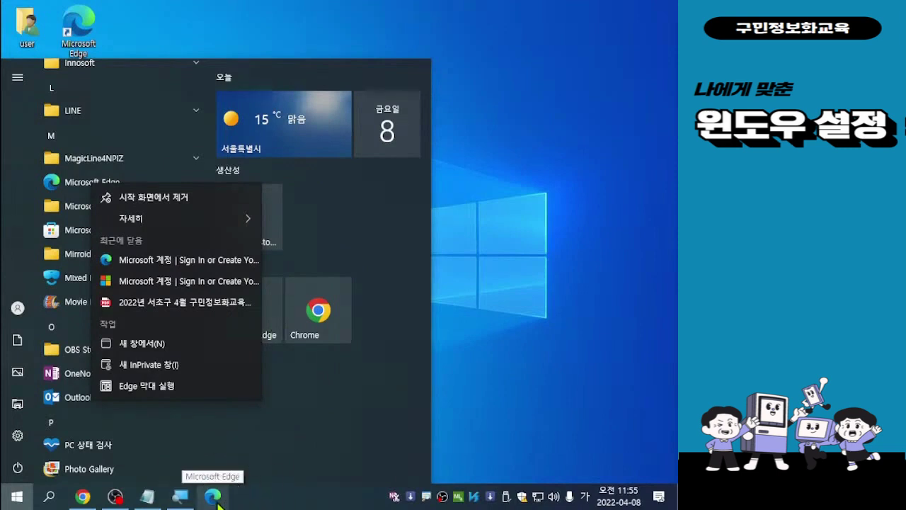
mouse_move(165, 222)
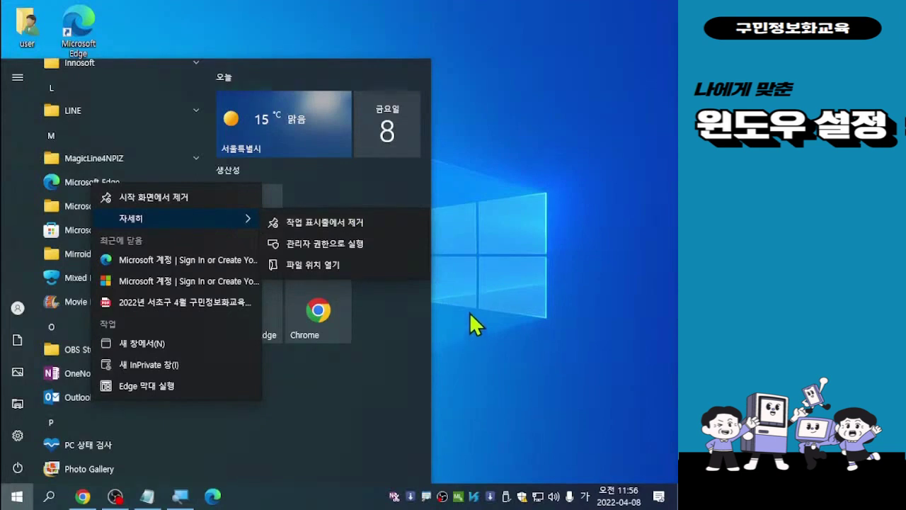
key(Escape)
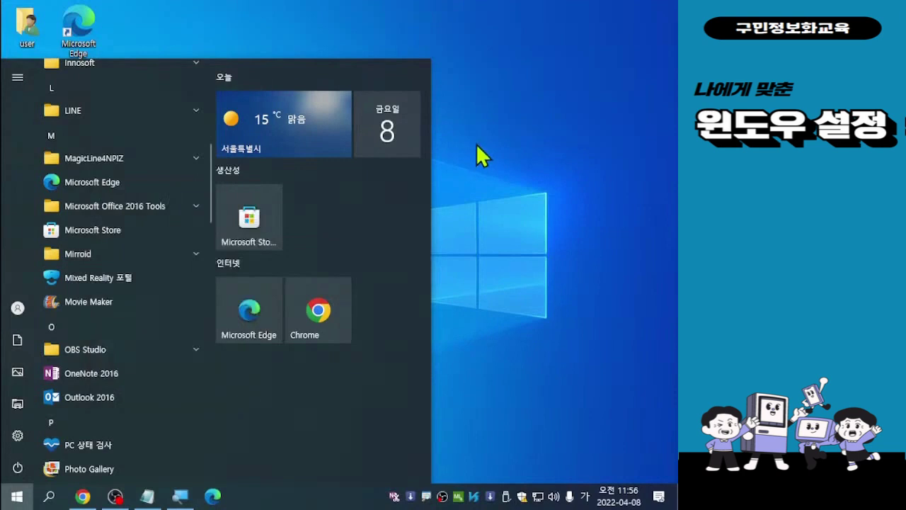
key(Escape)
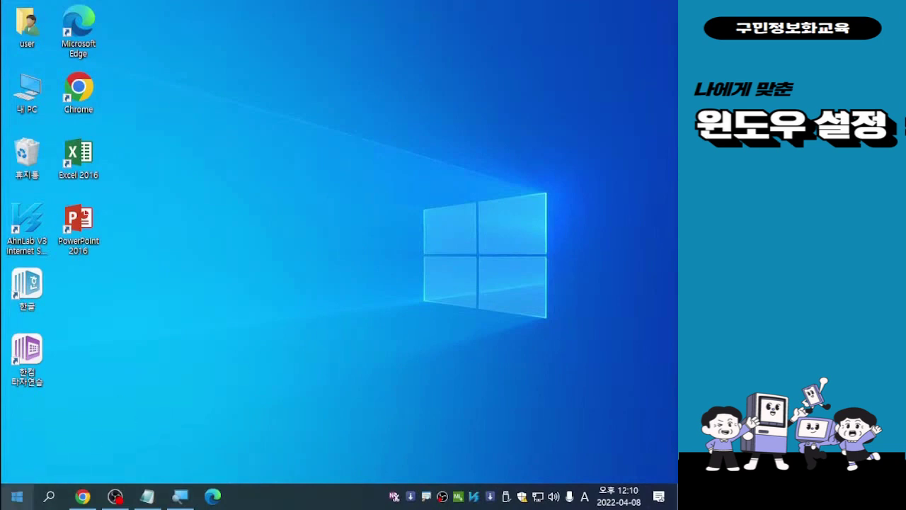
Open Windows Settings from the Start menu and go to the 시작 프로그램 page of the 앱 category
click(17, 500)
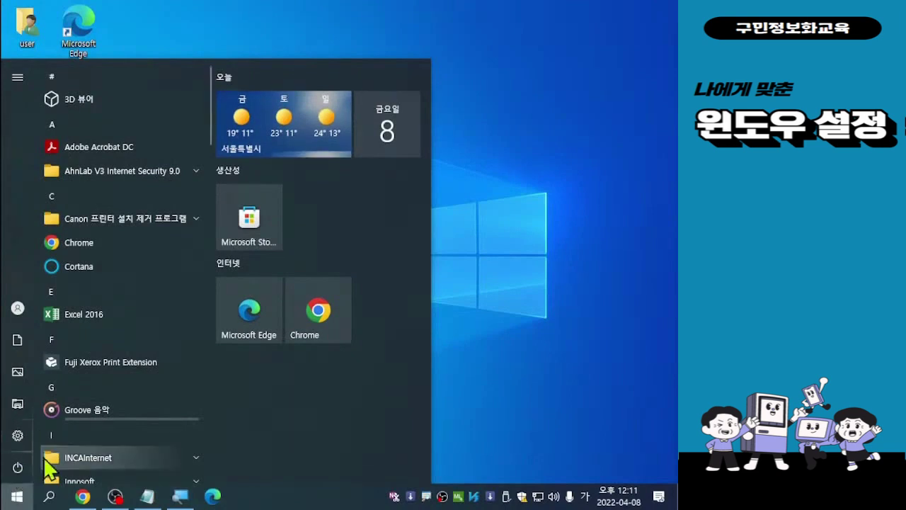
mouse_move(14, 445)
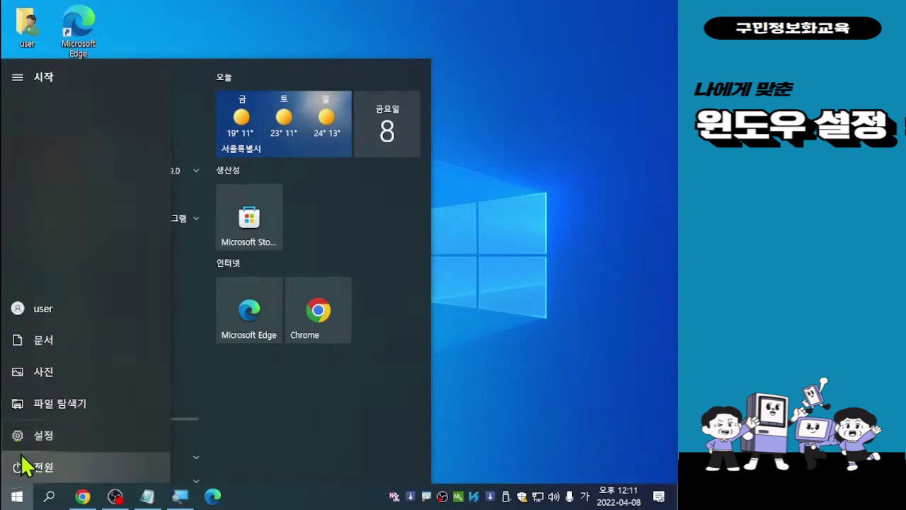
click(23, 436)
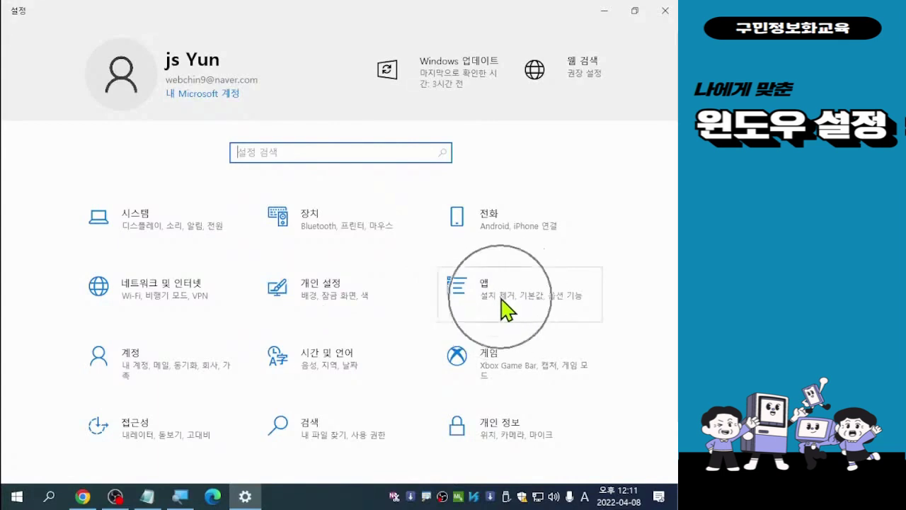
key(ctrl)
key(ctrl)
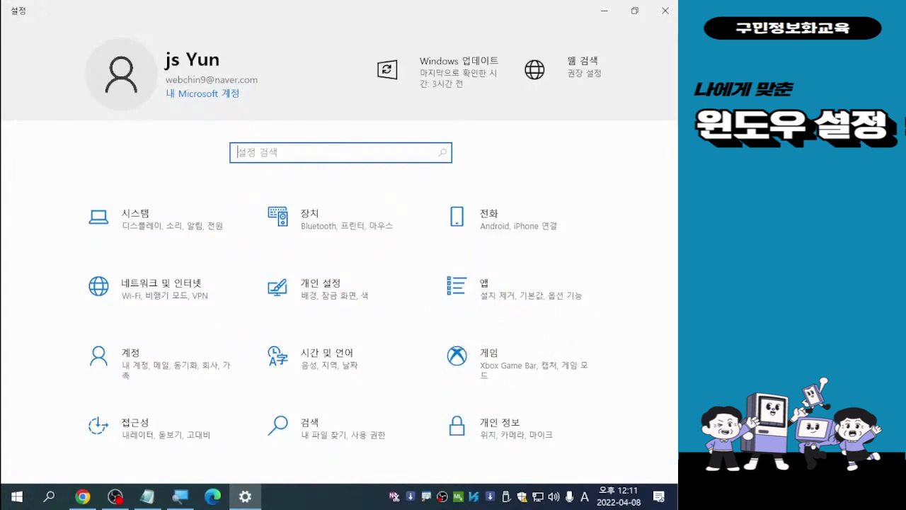
key(alt+Tab)
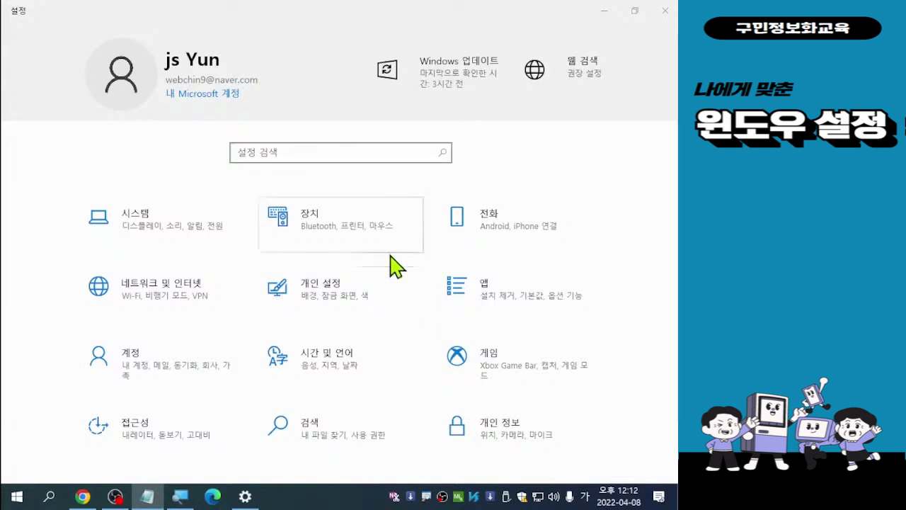
click(510, 292)
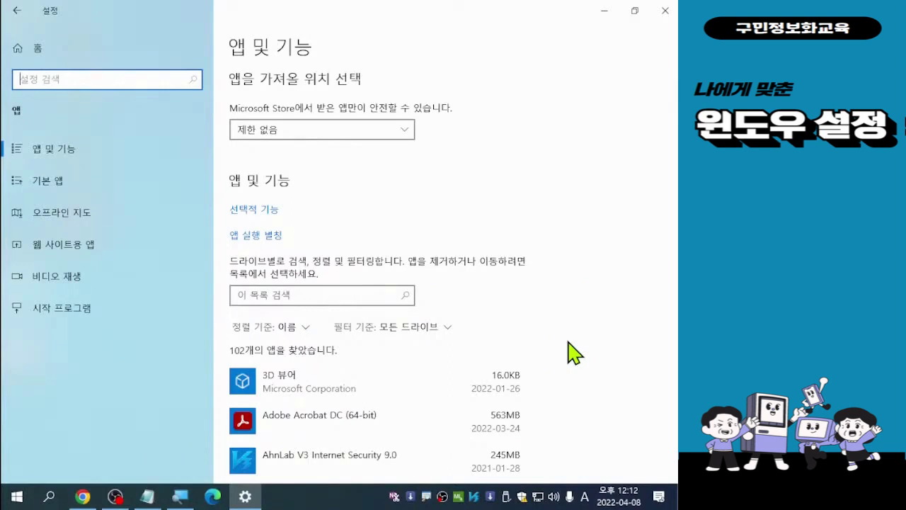
click(44, 325)
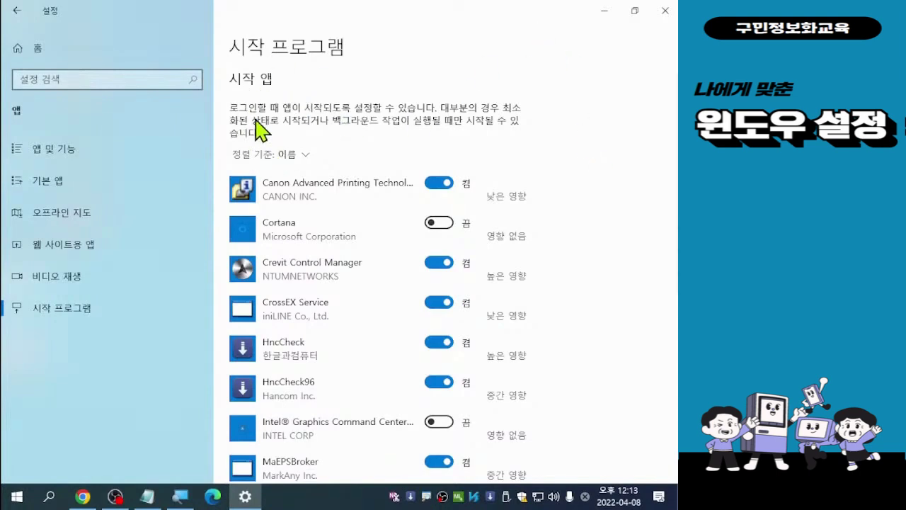
key(ctrl)
key(ctrl)
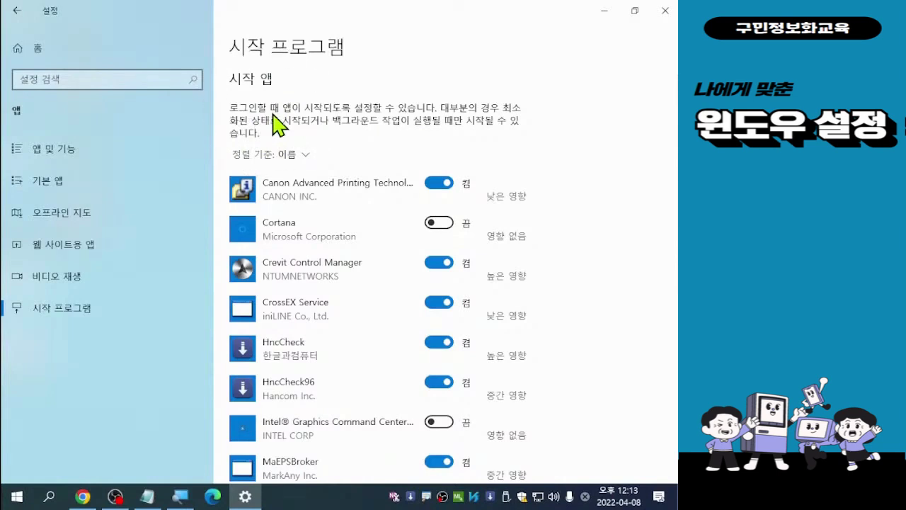
key(ctrl)
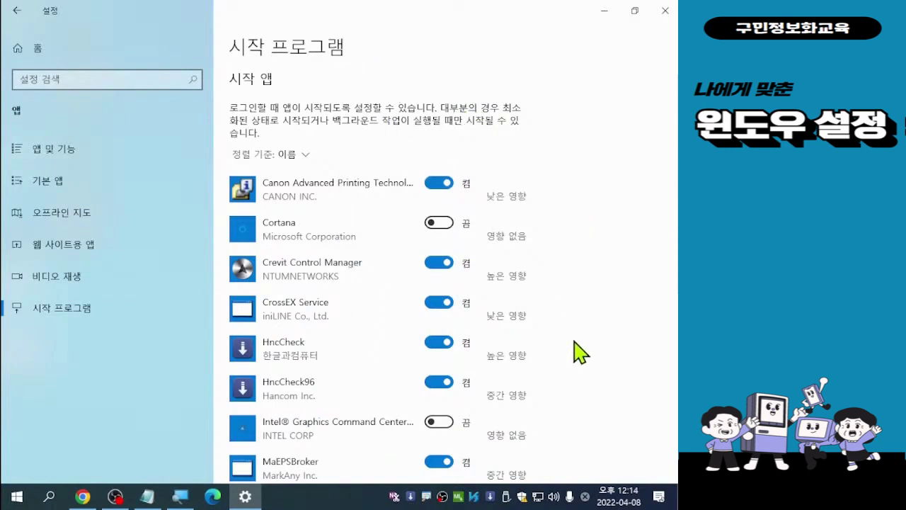
Examine the full list of startup apps with their on/off states and impact levels, and close the settings window
scroll(576, 347, down, 3)
scroll(469, 383, down, 5)
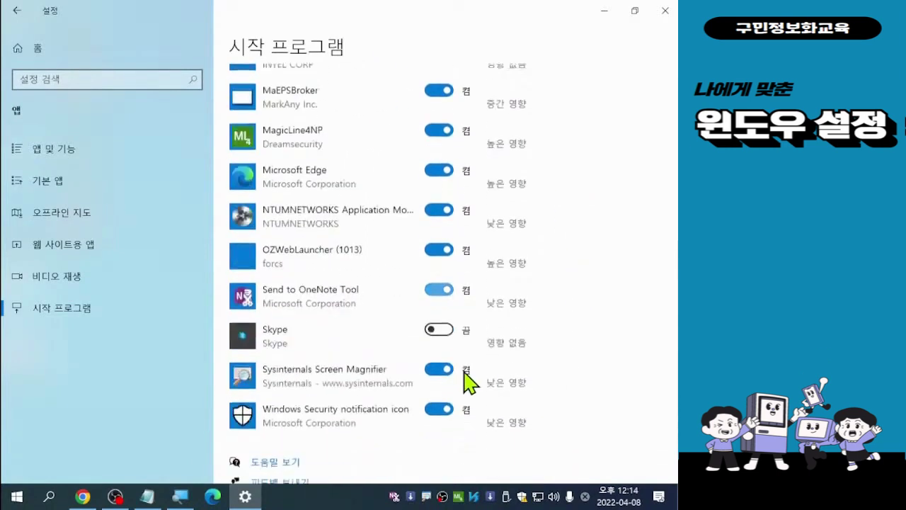
scroll(468, 382, up, 4)
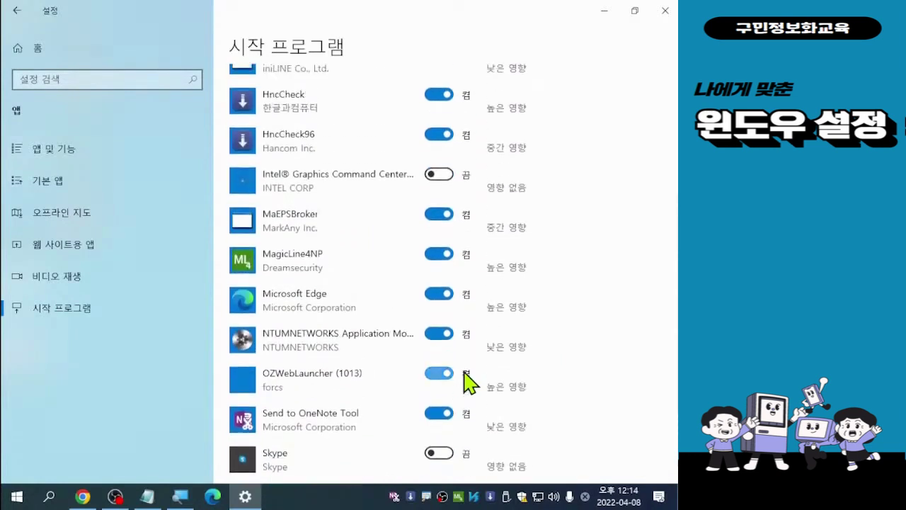
scroll(469, 382, up, 6)
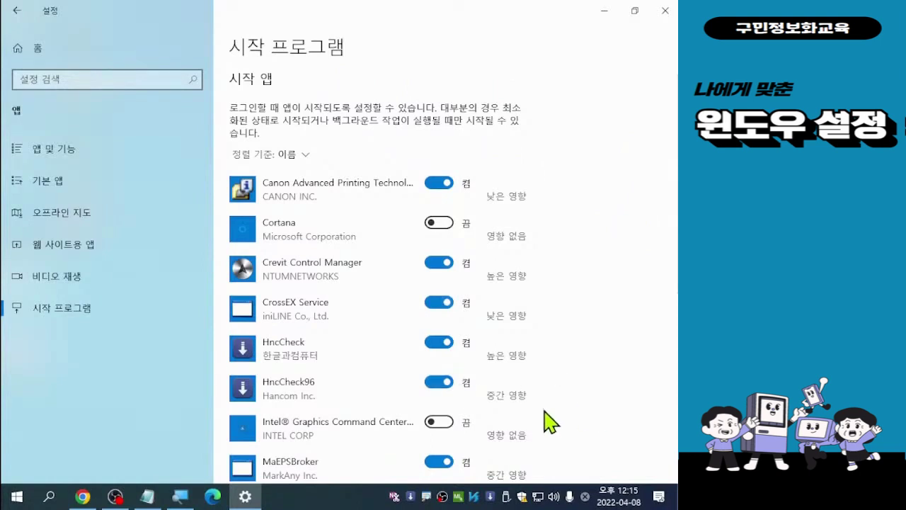
scroll(407, 391, down, 3)
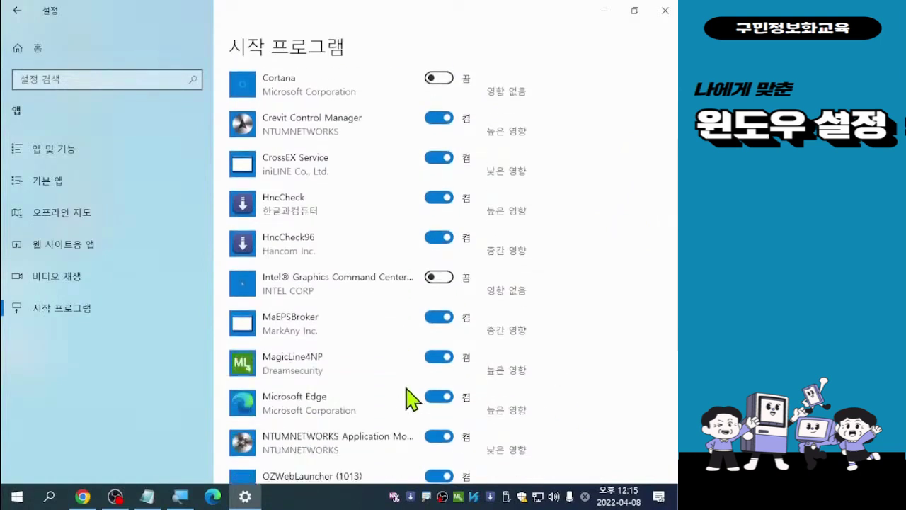
scroll(413, 400, down, 3)
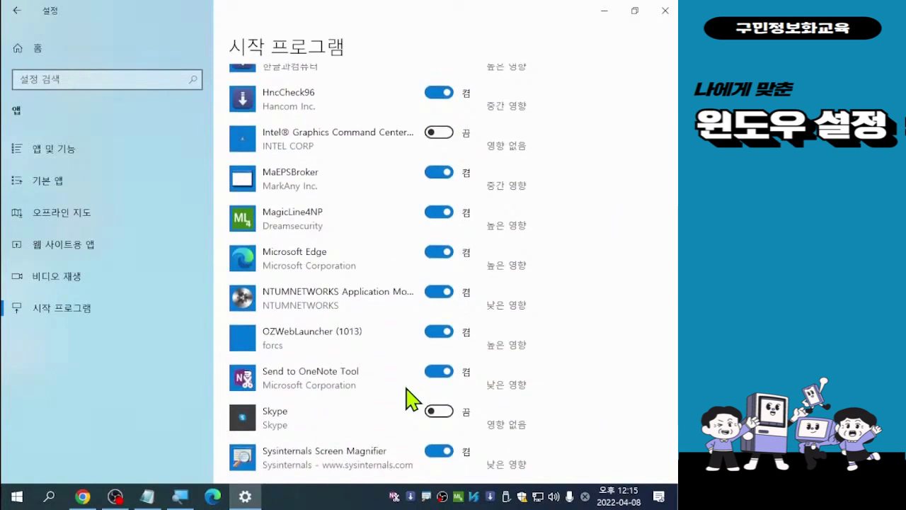
scroll(412, 400, down, 3)
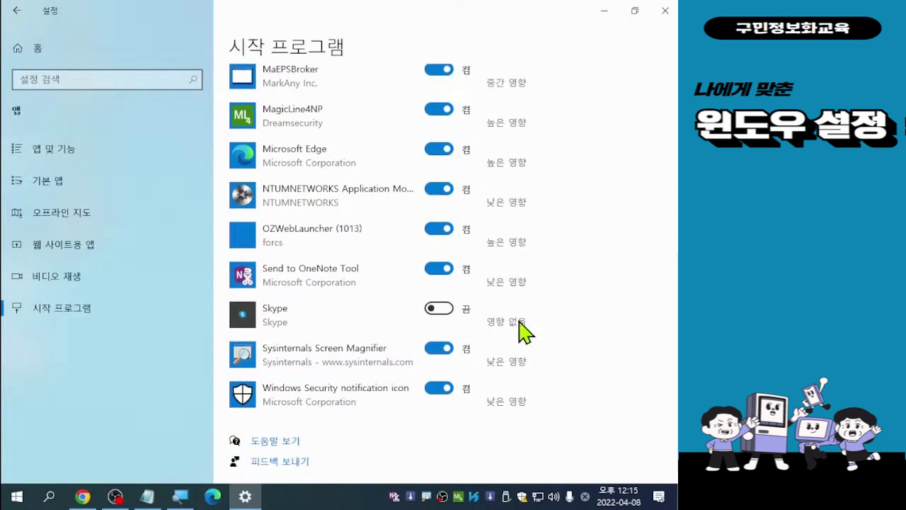
scroll(556, 375, up, 5)
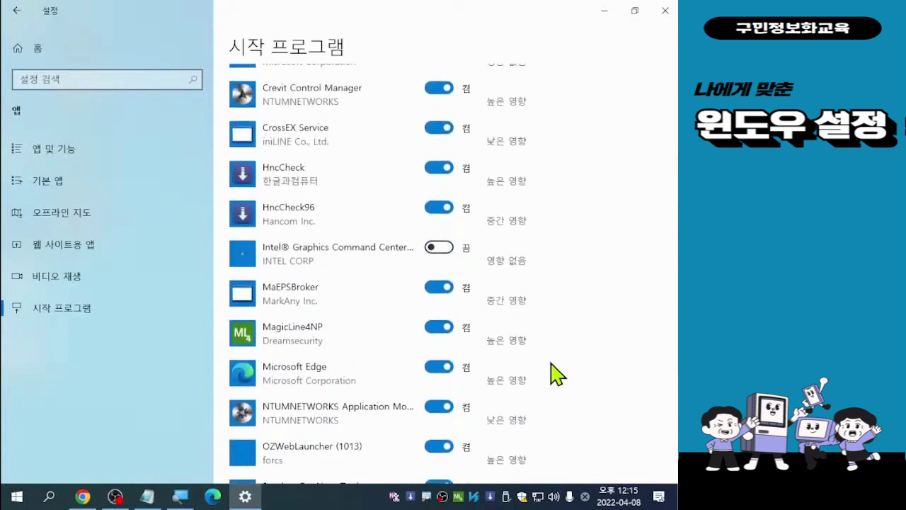
scroll(561, 266, up, 3)
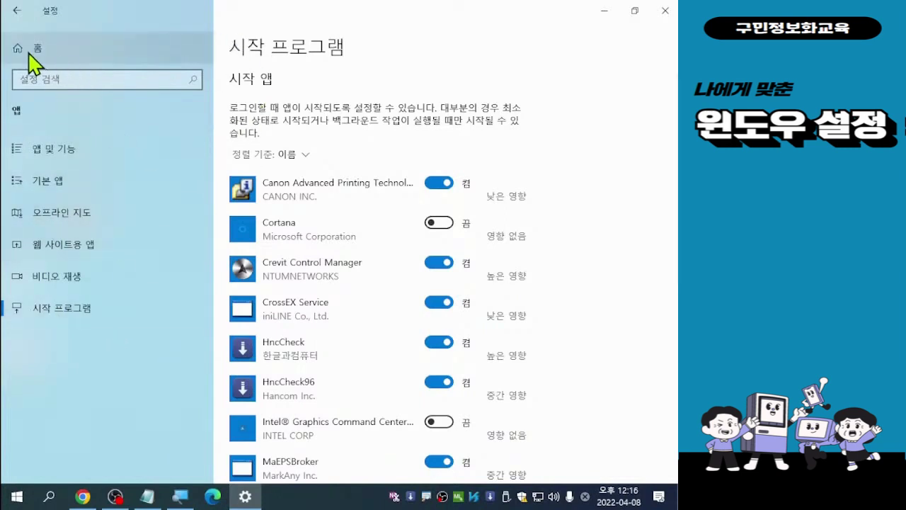
click(666, 11)
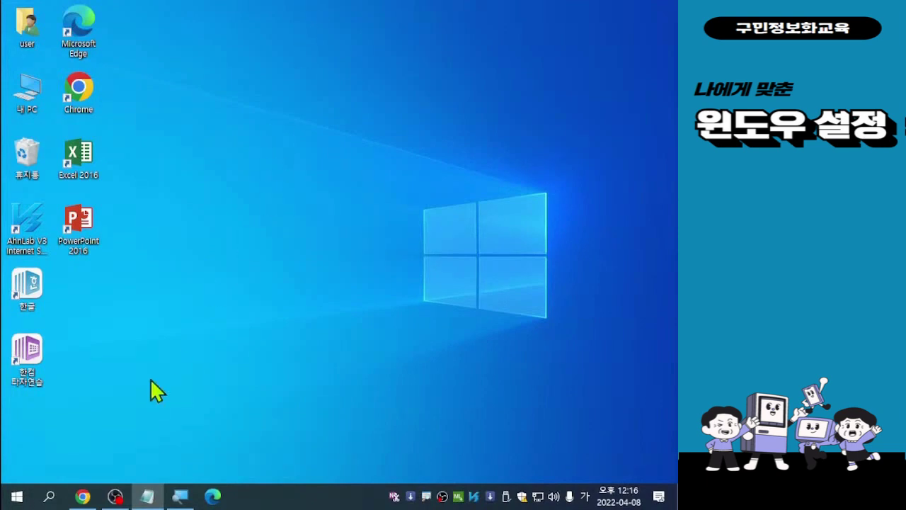
Reopen Windows Settings from the Start menu and show the 앱 및 기능 page
click(14, 504)
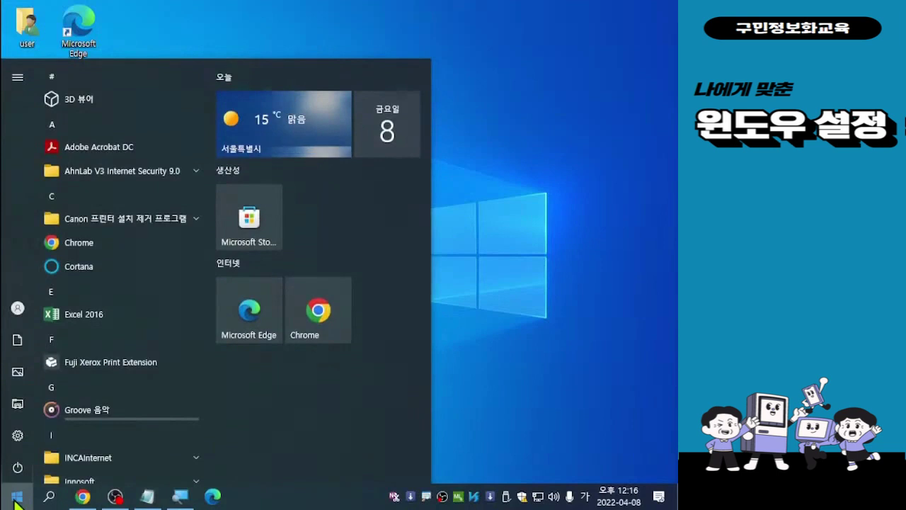
mouse_move(20, 450)
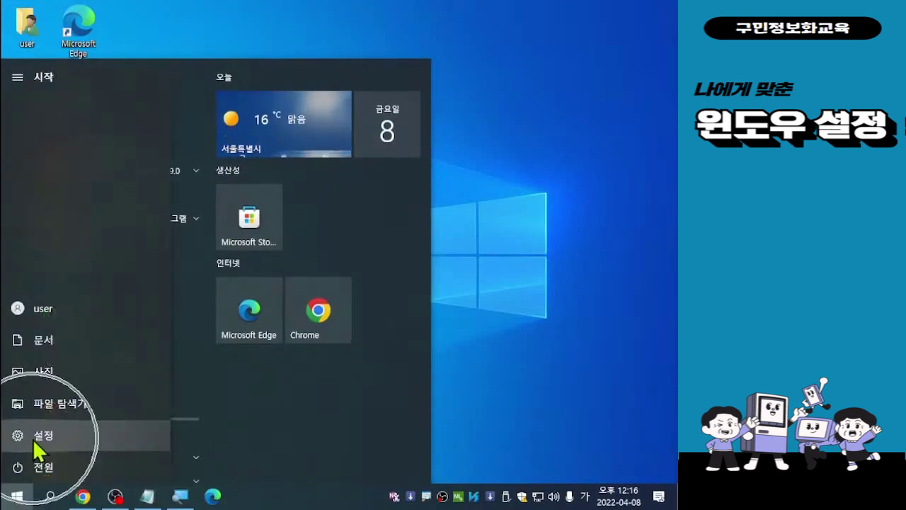
click(33, 438)
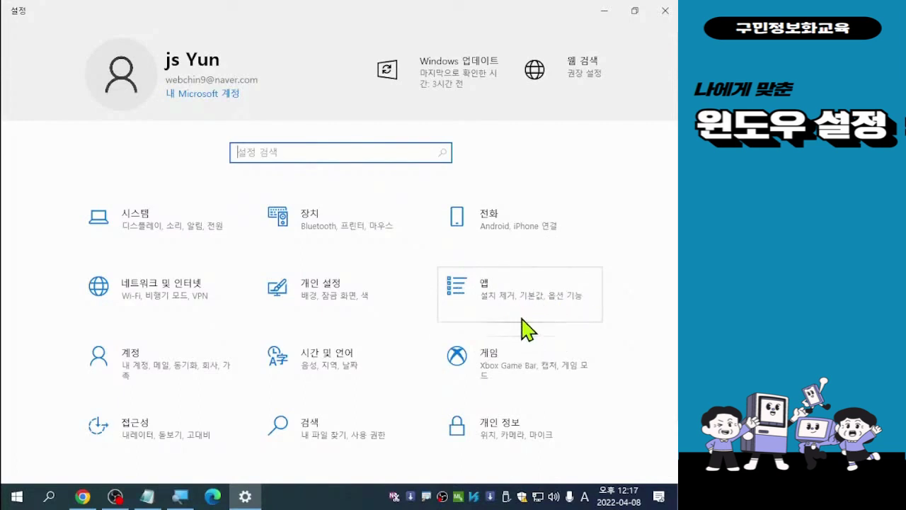
click(486, 292)
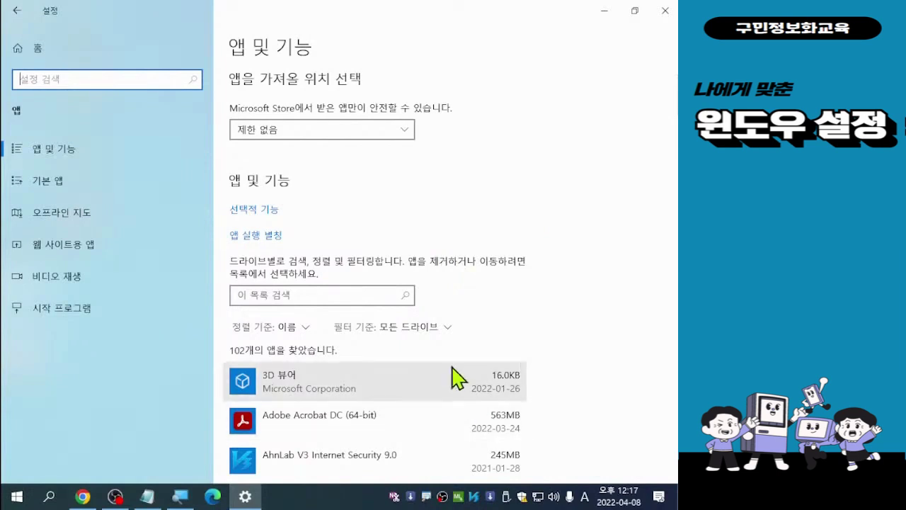
Look through the list of installed apps on the 앱 및 기능 page, with their sizes and install dates
scroll(410, 428, down, 3)
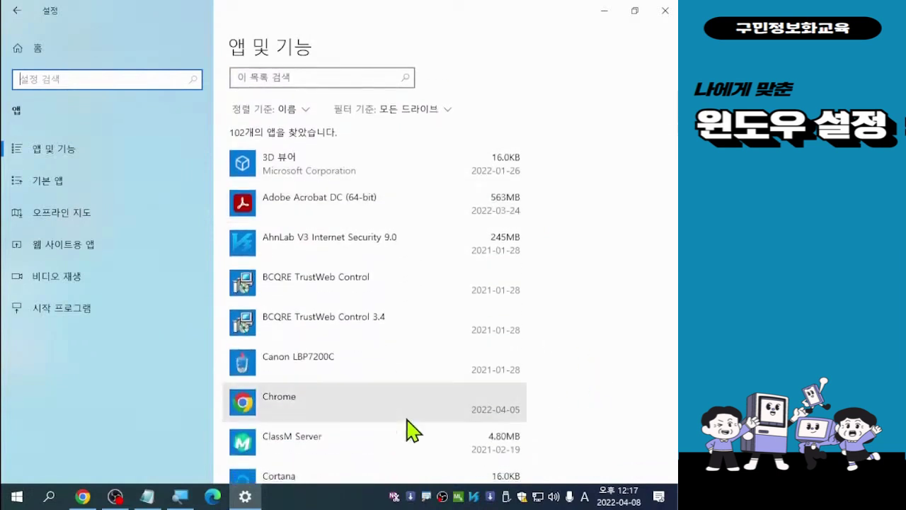
scroll(410, 429, down, 2)
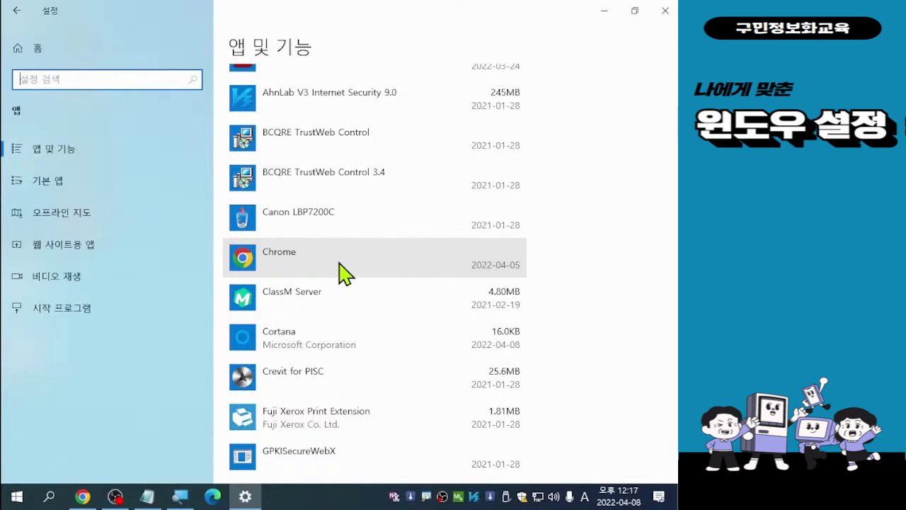
scroll(353, 361, up, 3)
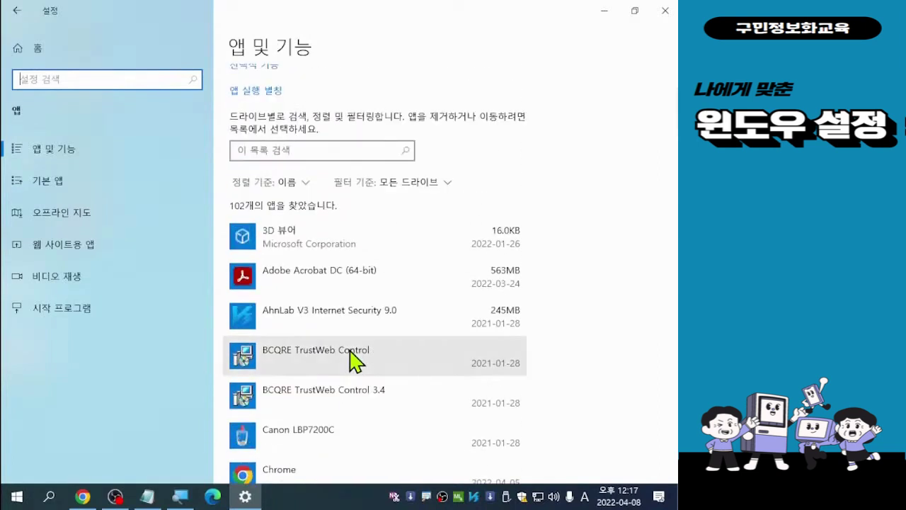
scroll(354, 361, down, 10)
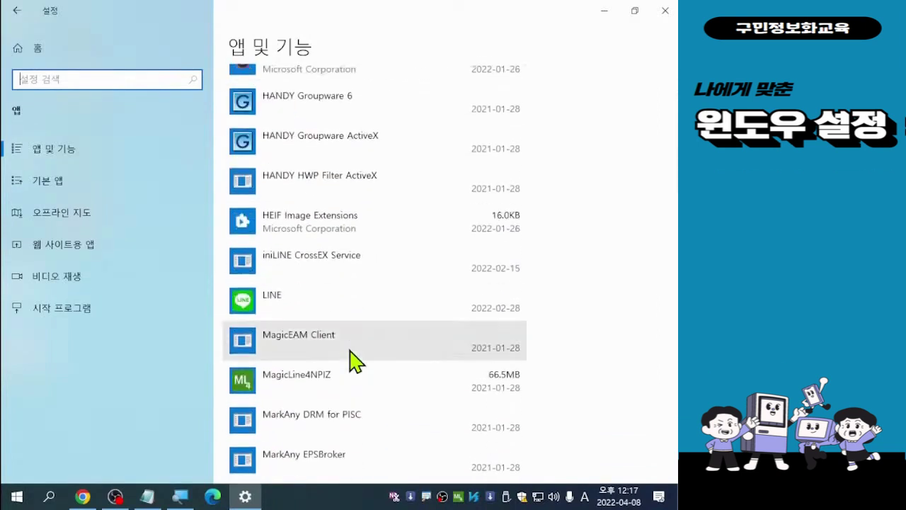
scroll(354, 361, down, 3)
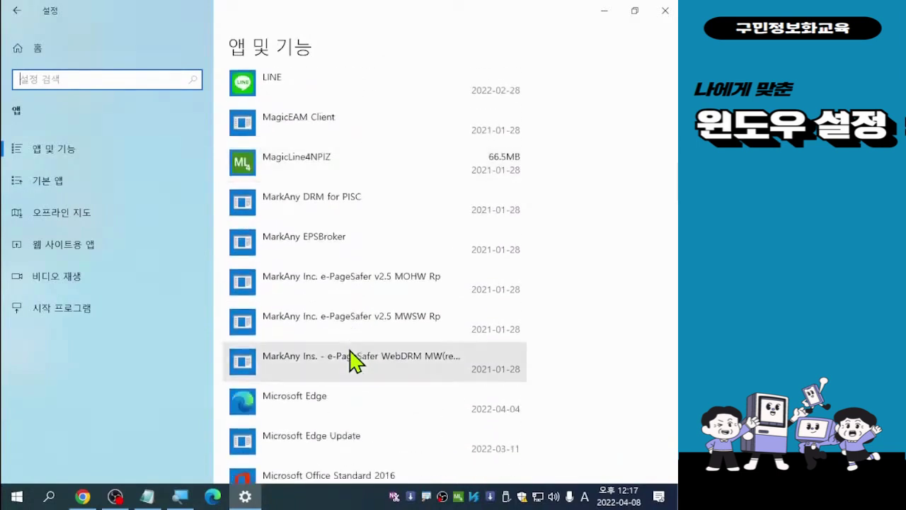
scroll(354, 361, down, 3)
scroll(354, 361, down, 9)
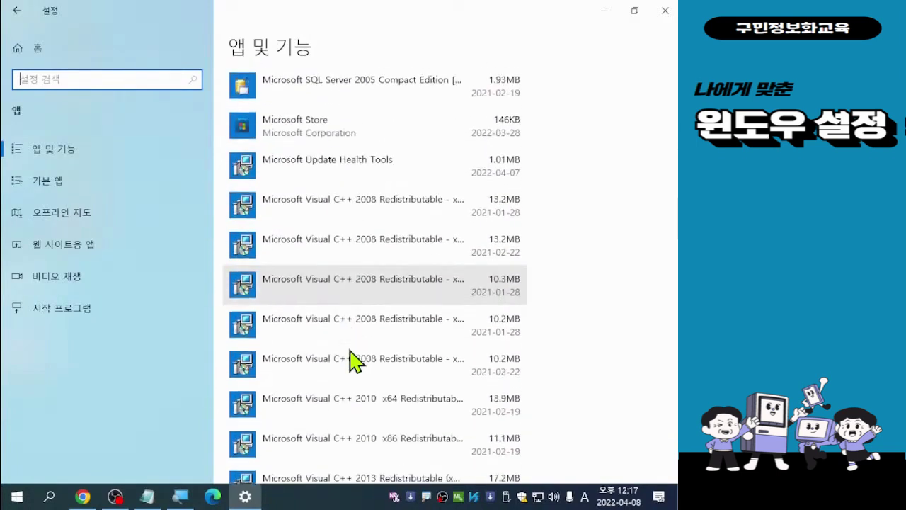
scroll(353, 361, down, 8)
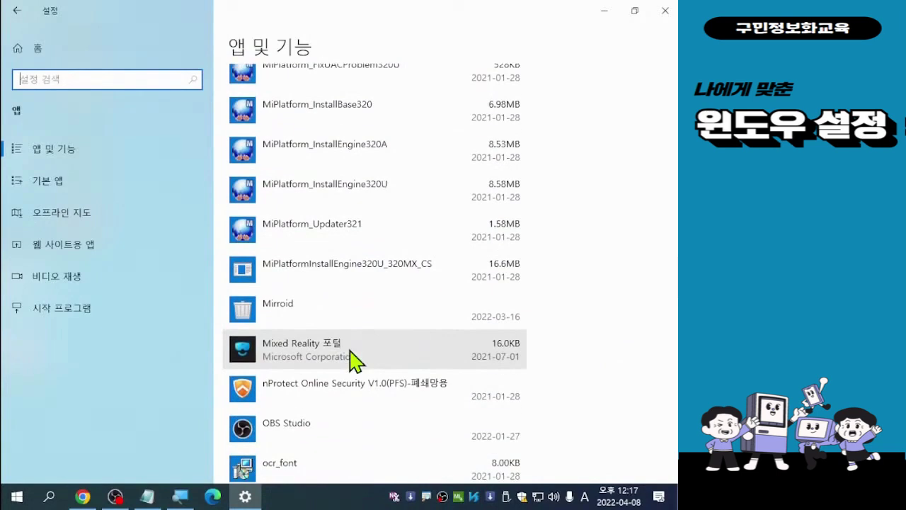
scroll(354, 361, down, 5)
scroll(354, 361, down, 5)
scroll(354, 361, down, 4)
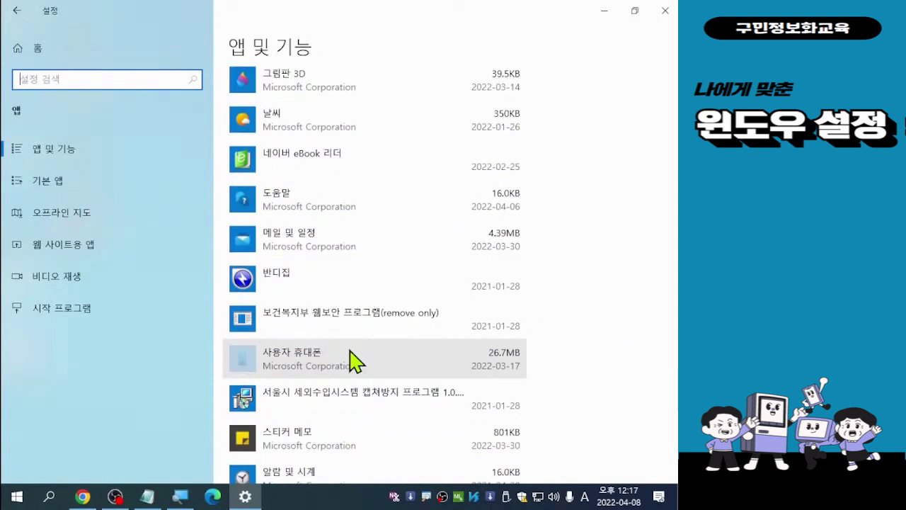
scroll(354, 361, down, 1)
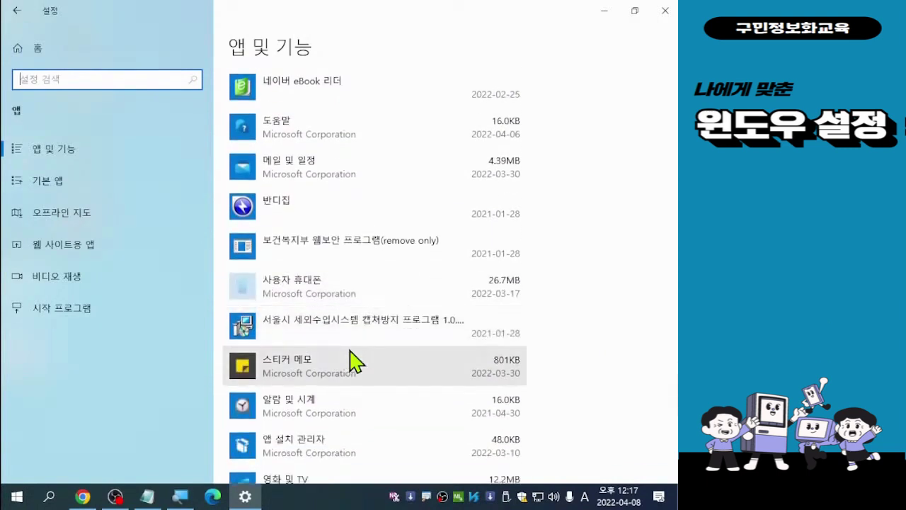
scroll(354, 361, up, 2)
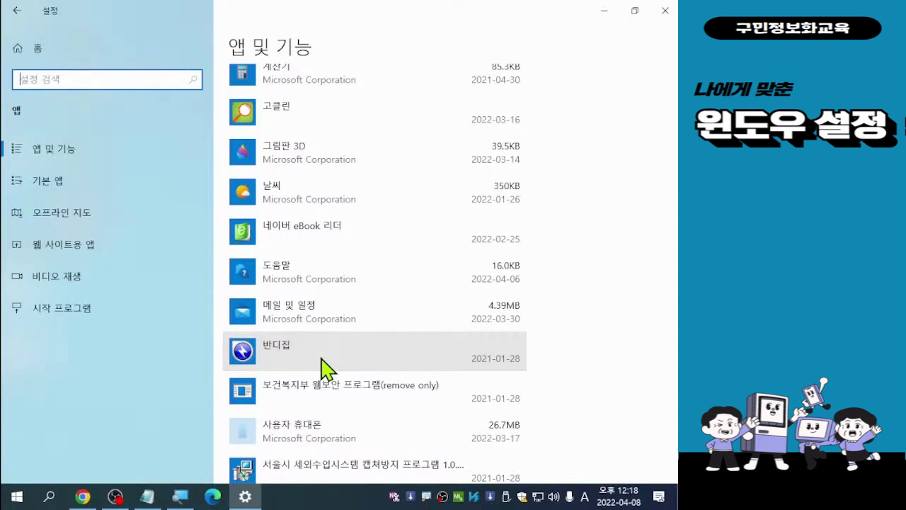
Expand the 고클린 entry in the installed apps list, choose its 제거 option, and close the settings window
click(301, 111)
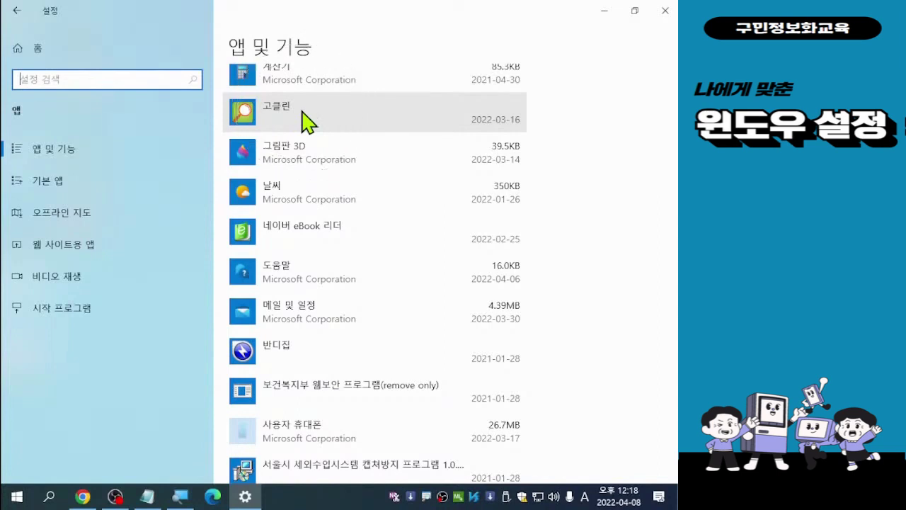
click(302, 112)
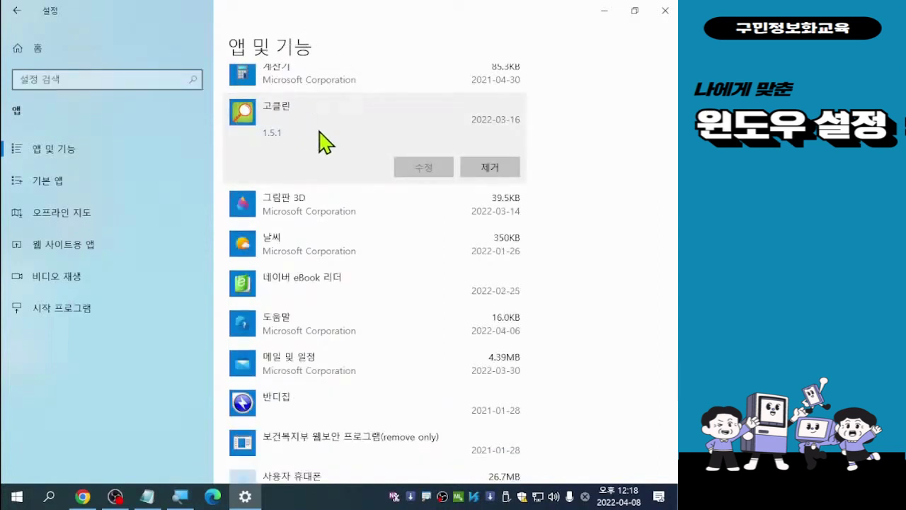
click(495, 170)
click(667, 10)
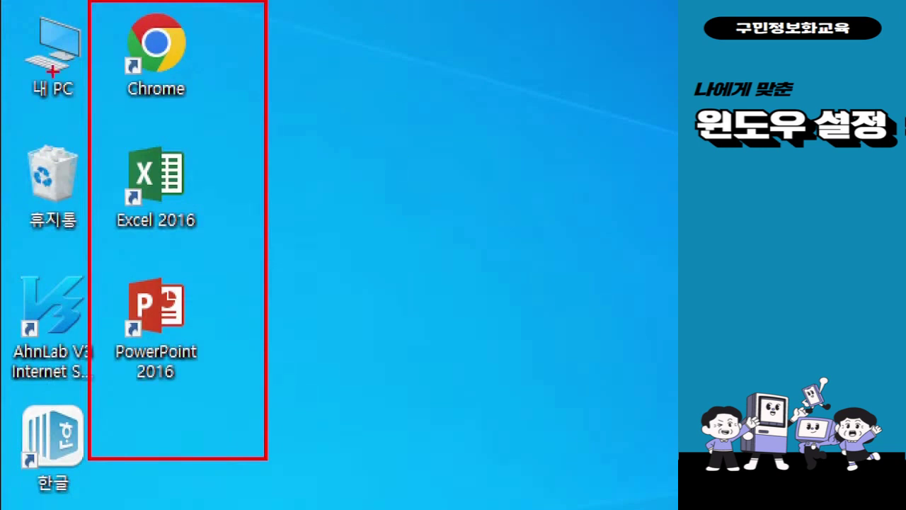
mouse_move(105, 46)
mouse_down()
mouse_move(150, 61)
mouse_move(161, 104)
mouse_up()
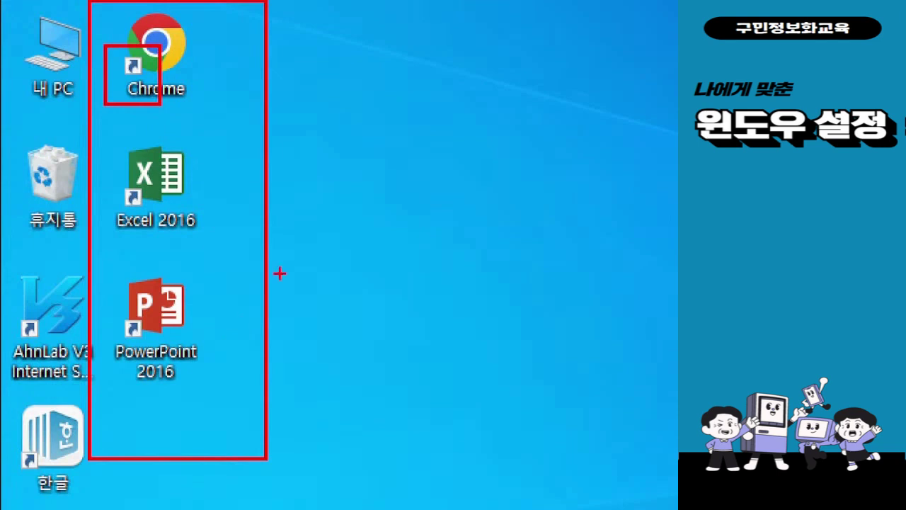
key(g)
drag(4, 2, 87, 265)
key(r)
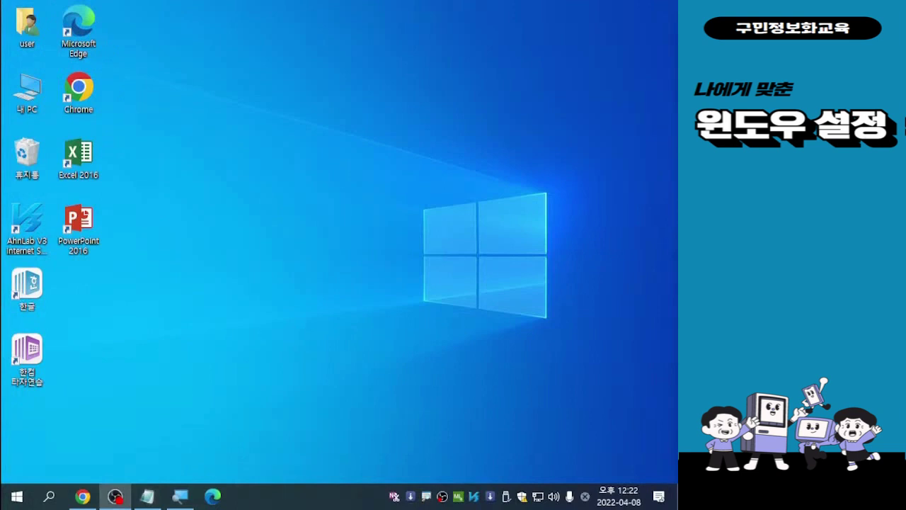
Open 개인 설정 from the desktop and show the related settings on the 테마 page
click(336, 186)
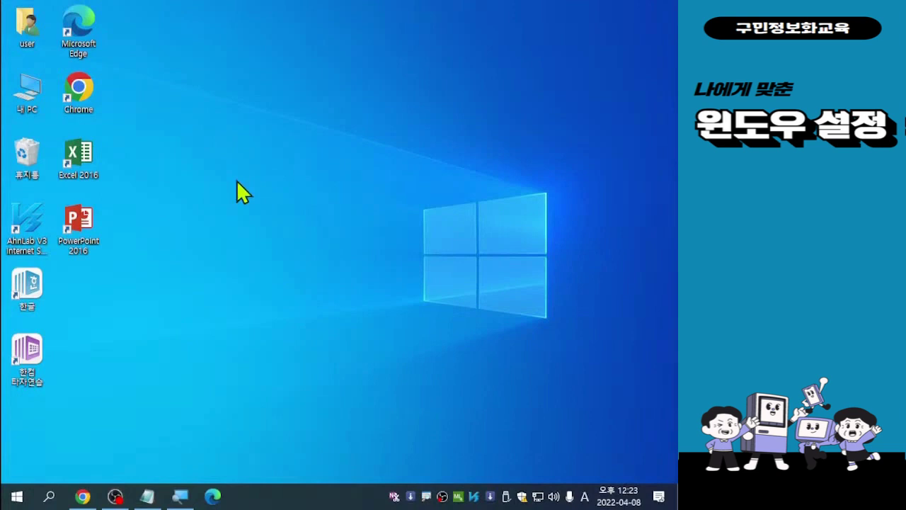
right_click(234, 157)
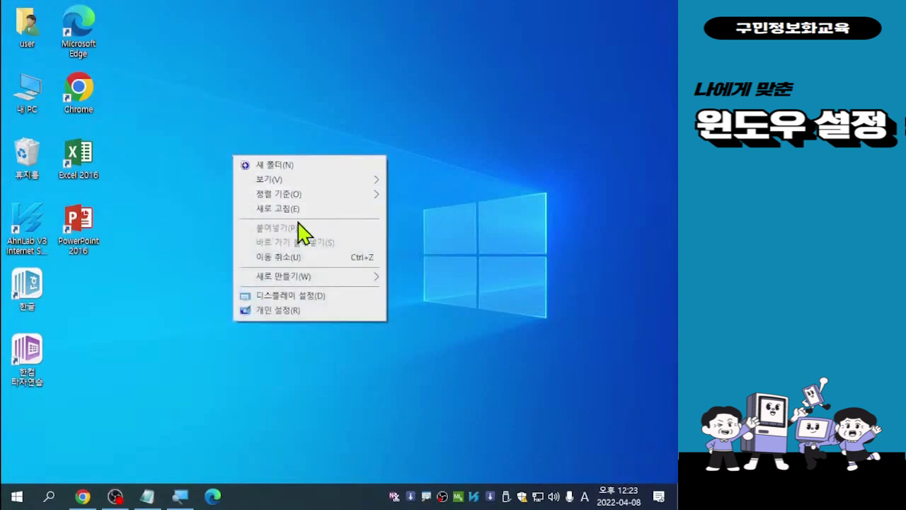
click(277, 311)
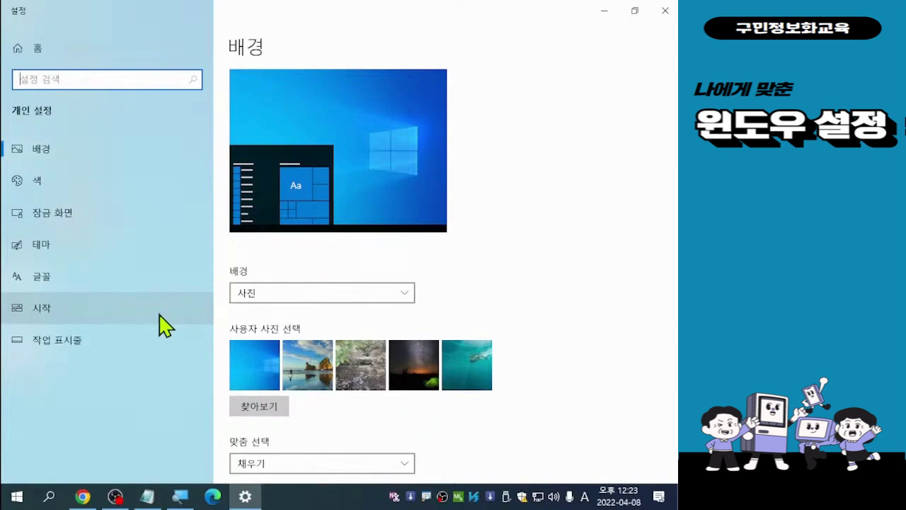
click(42, 249)
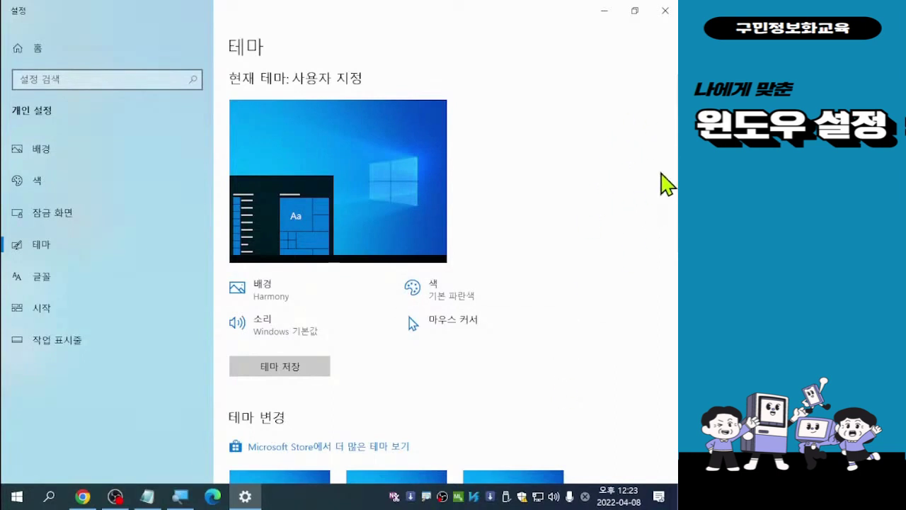
scroll(630, 288, down, 5)
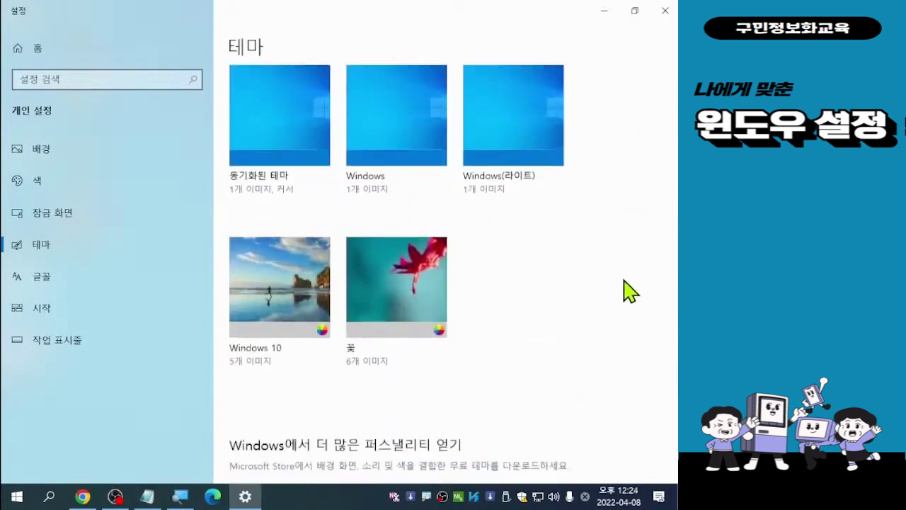
scroll(630, 289, down, 3)
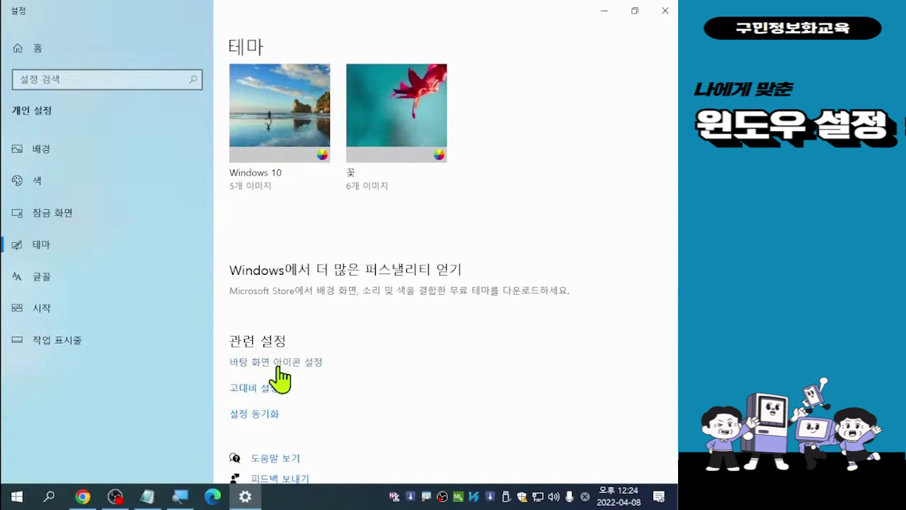
key(ctrl)
key(ctrl)
key(ctrl)
key(alt+Tab)
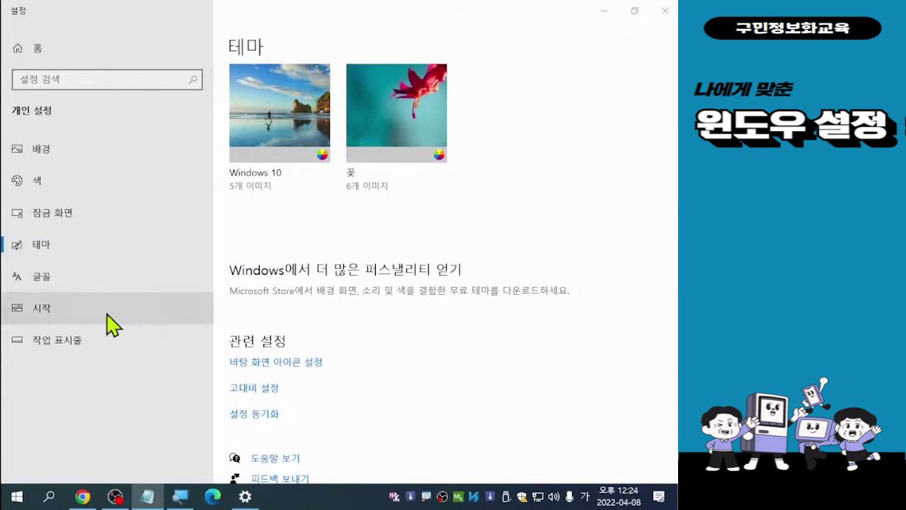
click(43, 246)
key(ctrl)
key(ctrl)
key(ctrl)
key(ctrl)
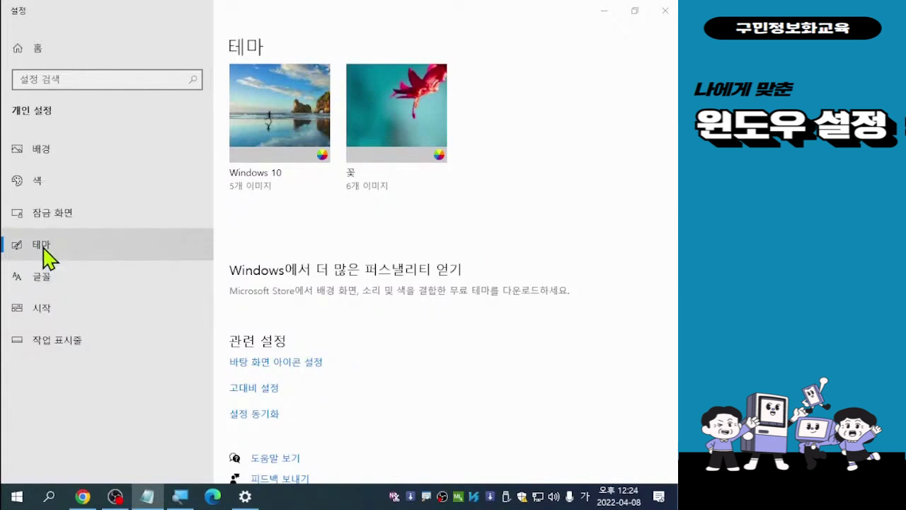
Open 바탕 화면 아이콘 설정 and turn on the 네트워크 desktop icon
click(280, 364)
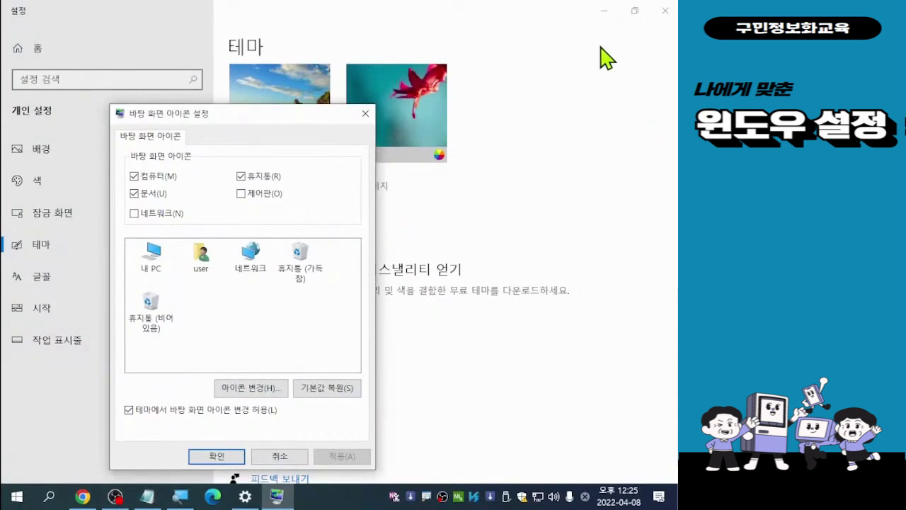
drag(259, 130, 352, 54)
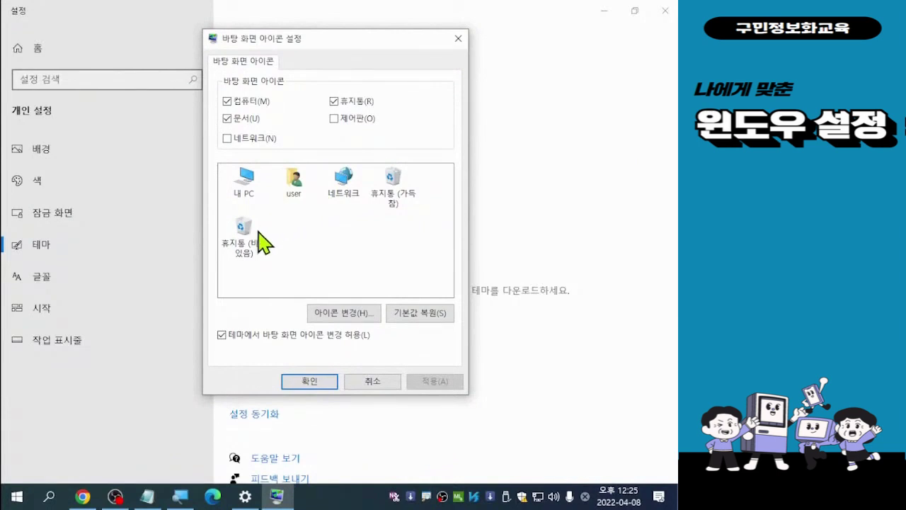
click(227, 118)
key(ctrl)
key(ctrl)
click(226, 140)
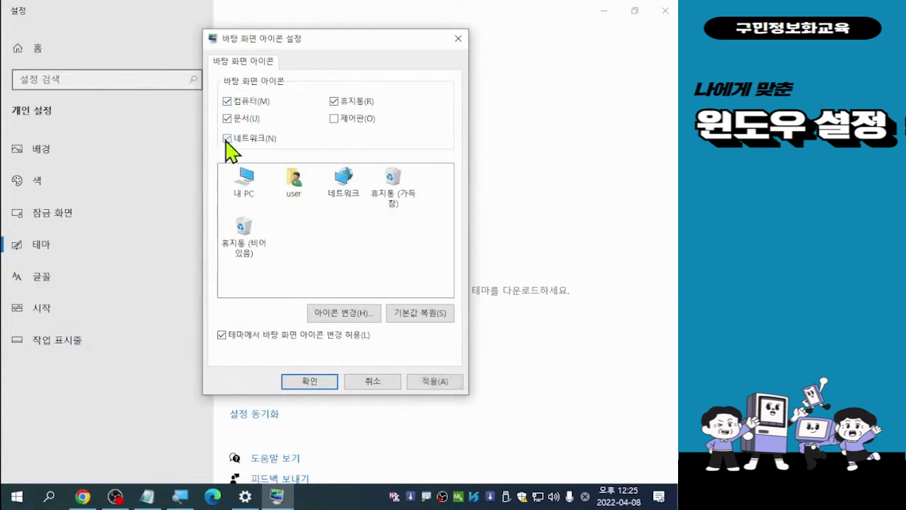
key(ctrl)
Turn off the 휴지통 desktop icon, accept the icon settings, and close the settings window
click(334, 101)
key(ctrl)
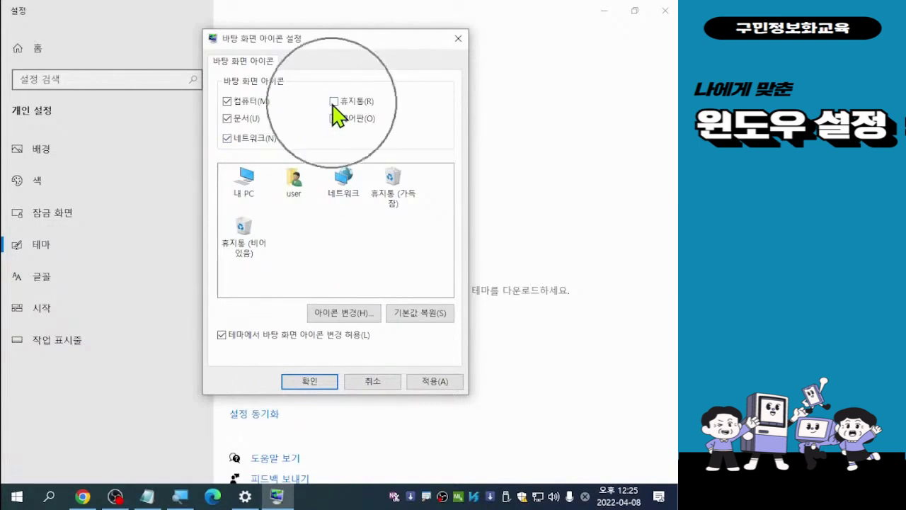
key(ctrl)
key(ctrl)
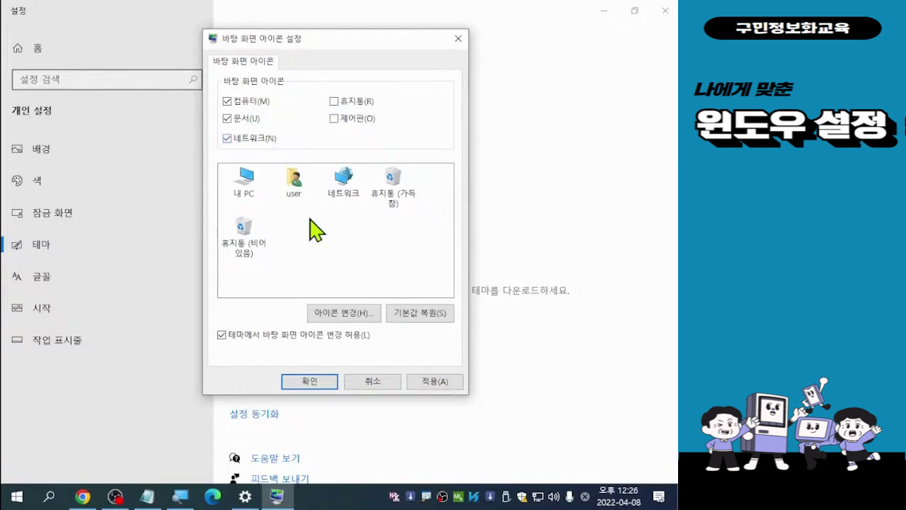
key(ctrl)
key(ctrl)
key(ctrl)
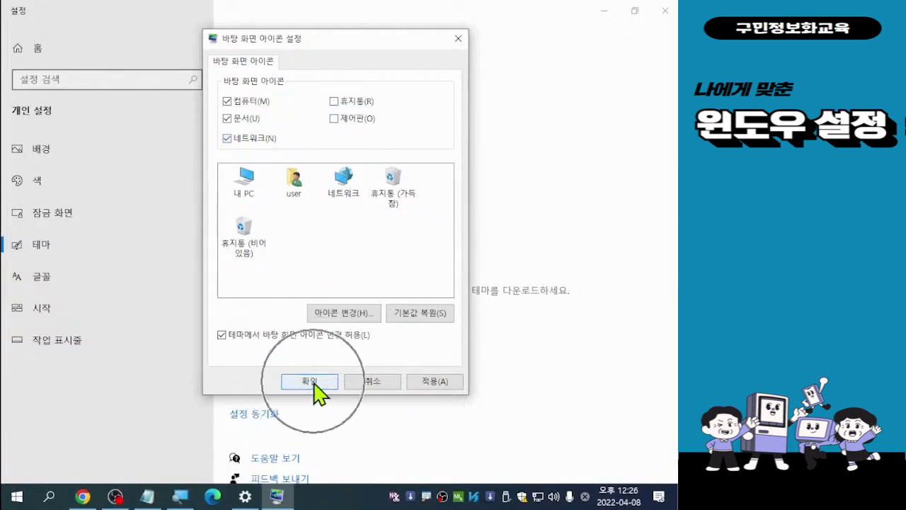
click(301, 379)
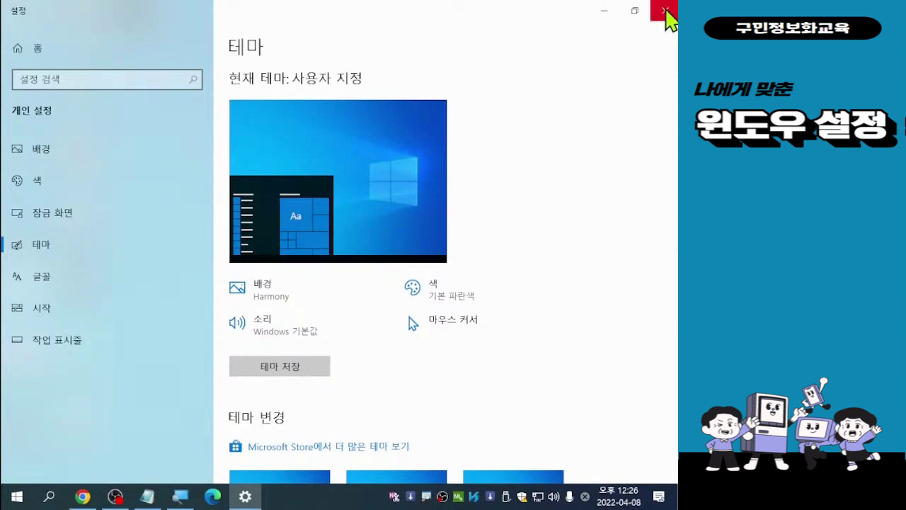
click(666, 10)
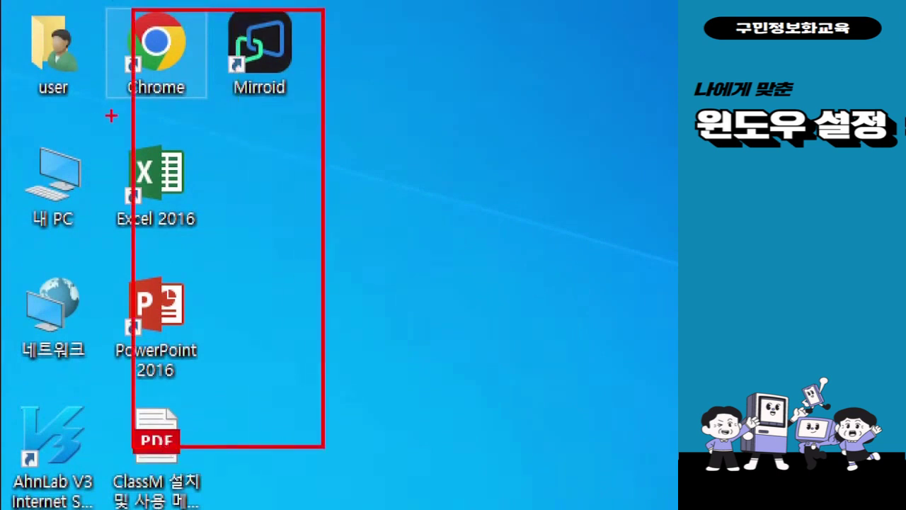
mouse_move(117, 53)
mouse_down()
mouse_move(155, 72)
mouse_move(106, 40)
mouse_move(145, 40)
mouse_up()
mouse_move(225, 45)
mouse_down()
mouse_move(234, 104)
mouse_move(212, 41)
mouse_move(248, 51)
mouse_up()
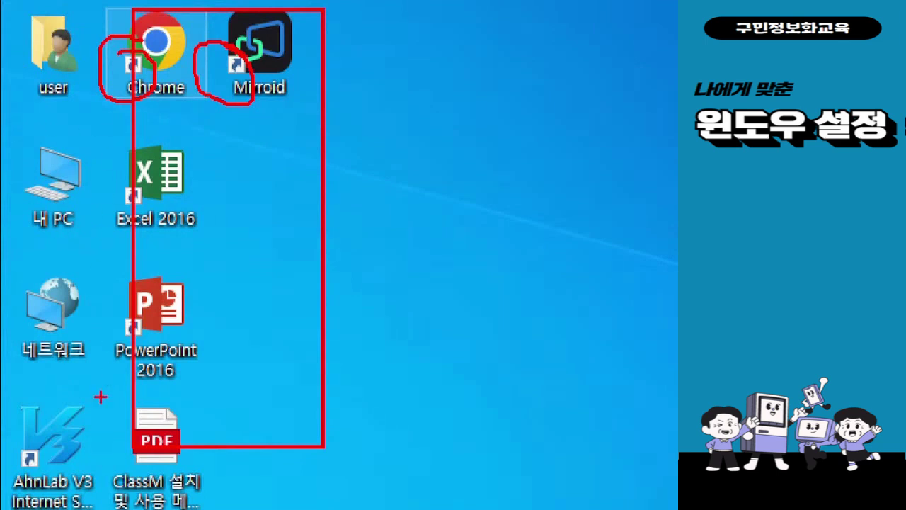
mouse_move(2, 3)
mouse_down()
mouse_move(72, 34)
mouse_move(105, 391)
mouse_up()
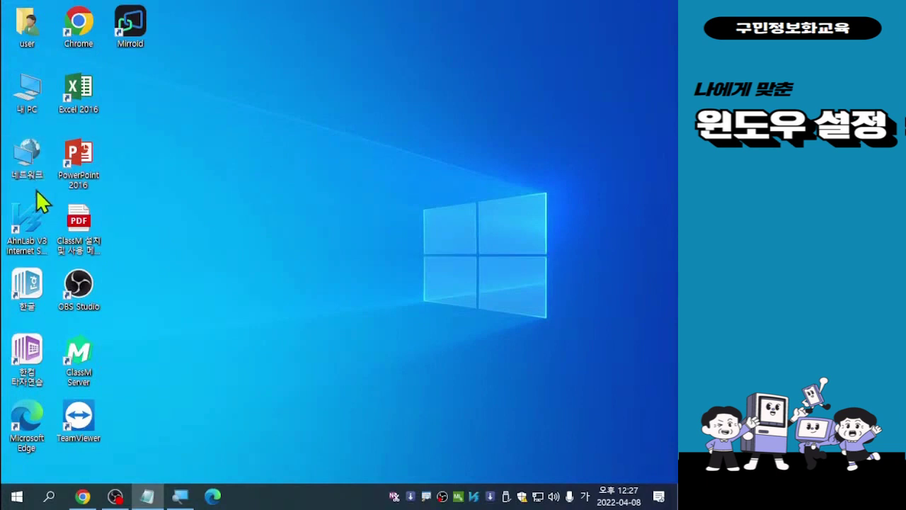
Open 바탕 화면 아이콘 설정 through the related settings of the 테마 page in the desktop's 개인 설정
click(289, 216)
right_click(294, 200)
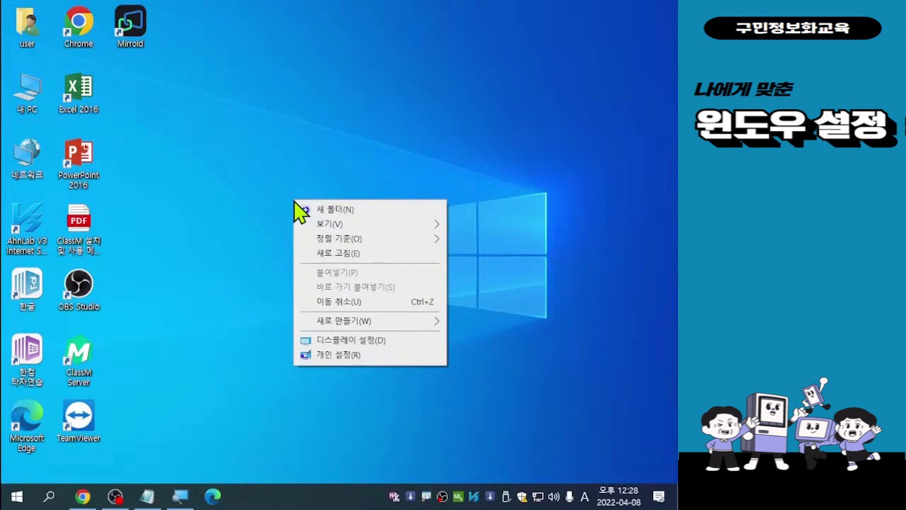
click(341, 356)
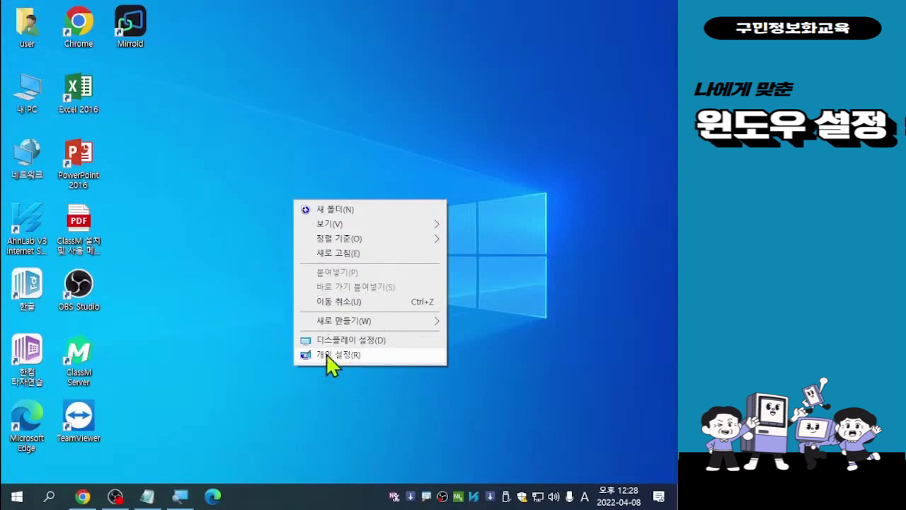
click(338, 355)
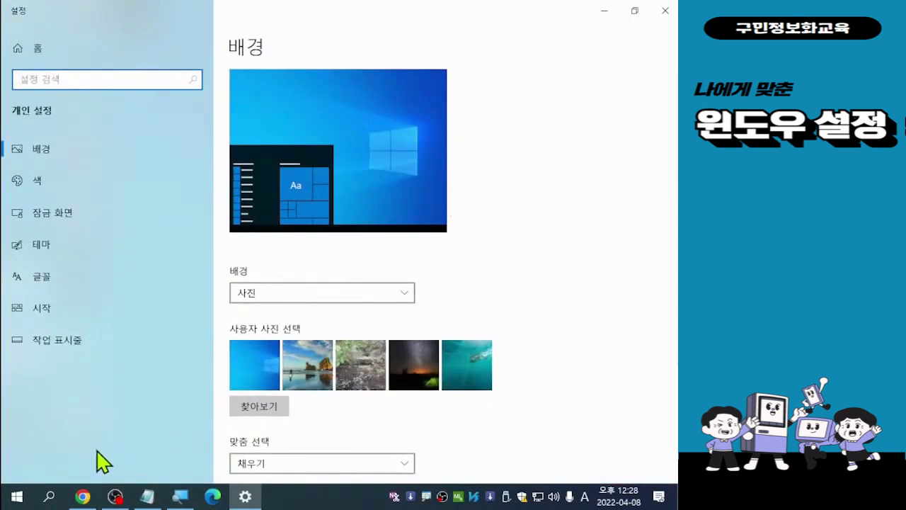
click(36, 248)
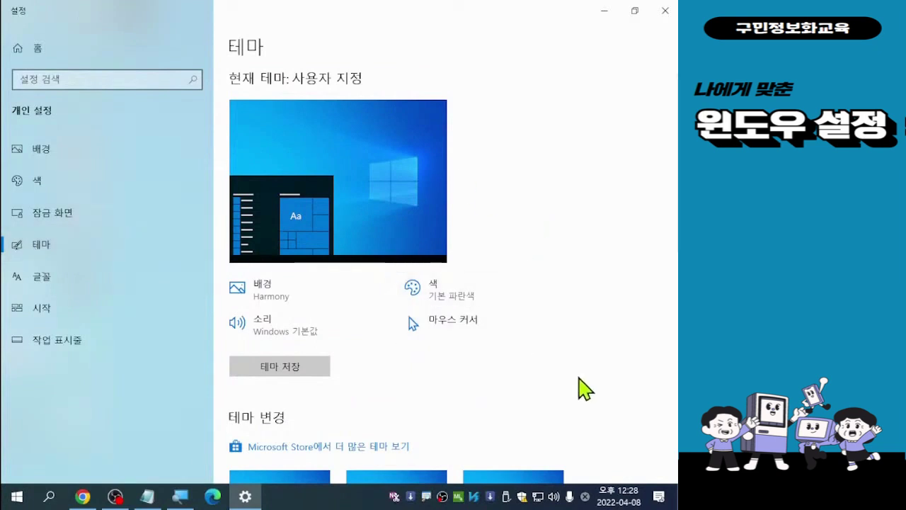
scroll(585, 388, down, 3)
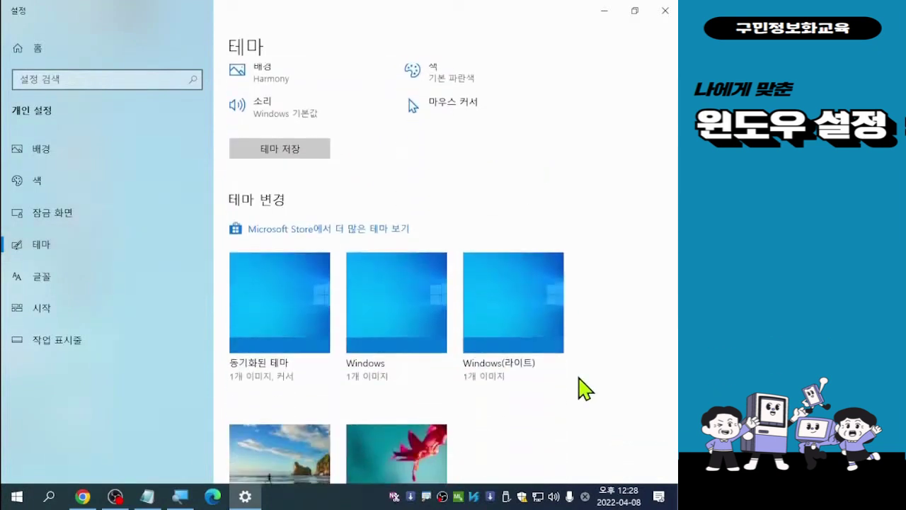
scroll(584, 388, down, 3)
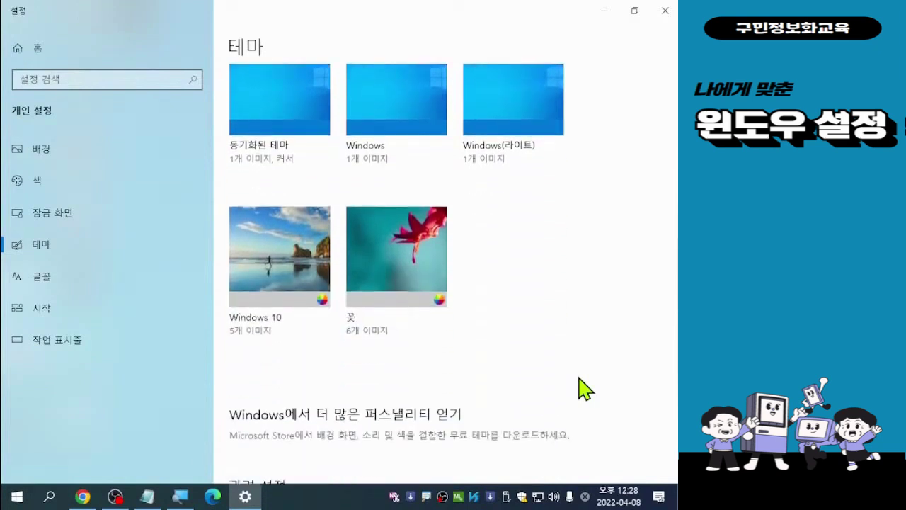
scroll(579, 378, down, 2)
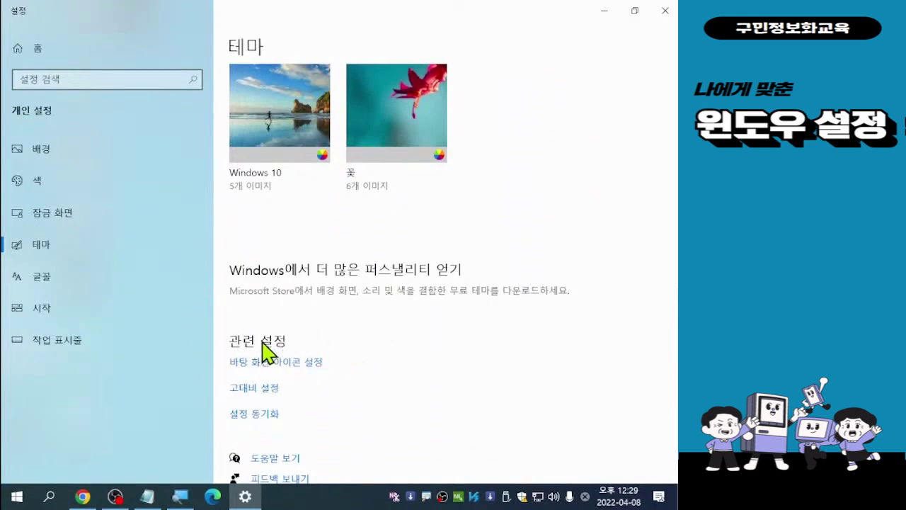
click(272, 365)
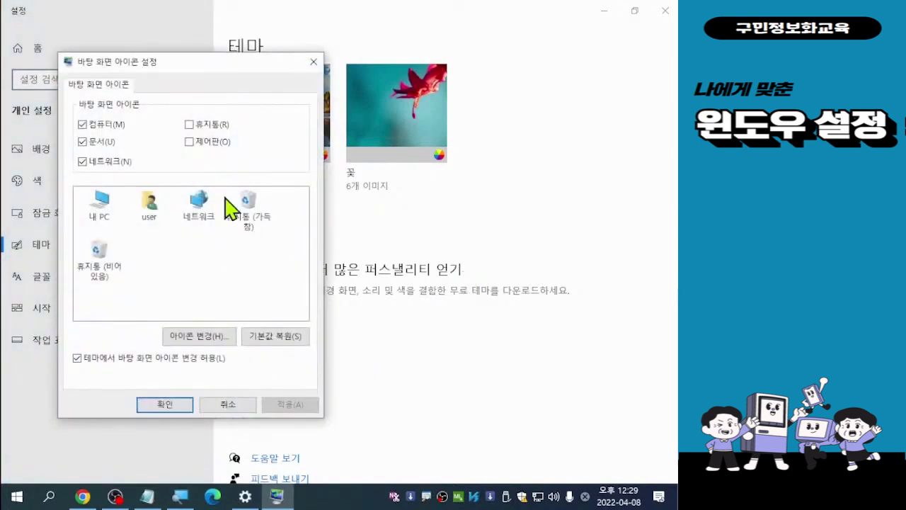
Turn on the 휴지통 desktop icon and turn off 네트워크, accept the changes, and close the settings window
drag(199, 65, 381, 38)
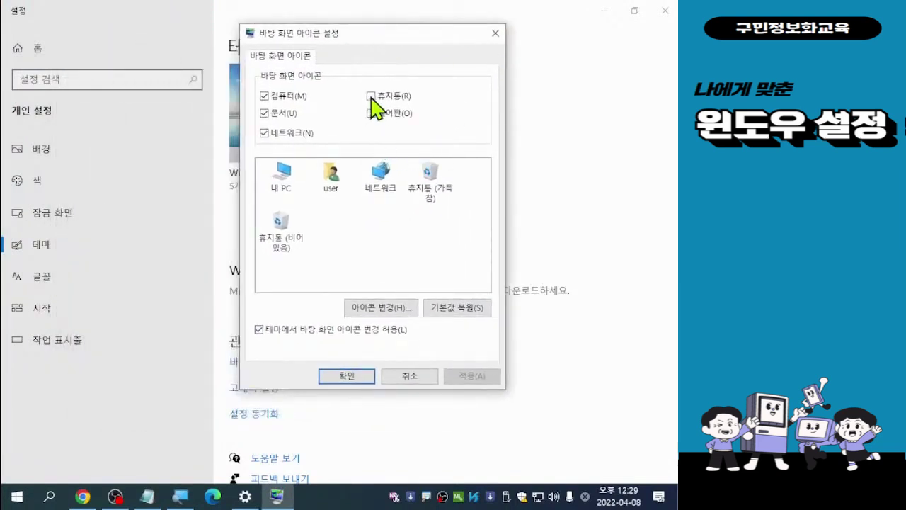
click(370, 96)
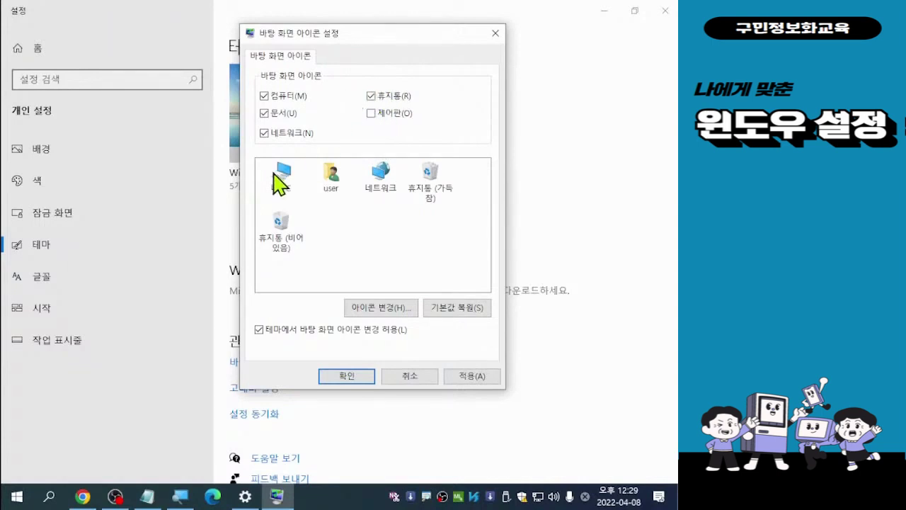
click(264, 134)
click(347, 376)
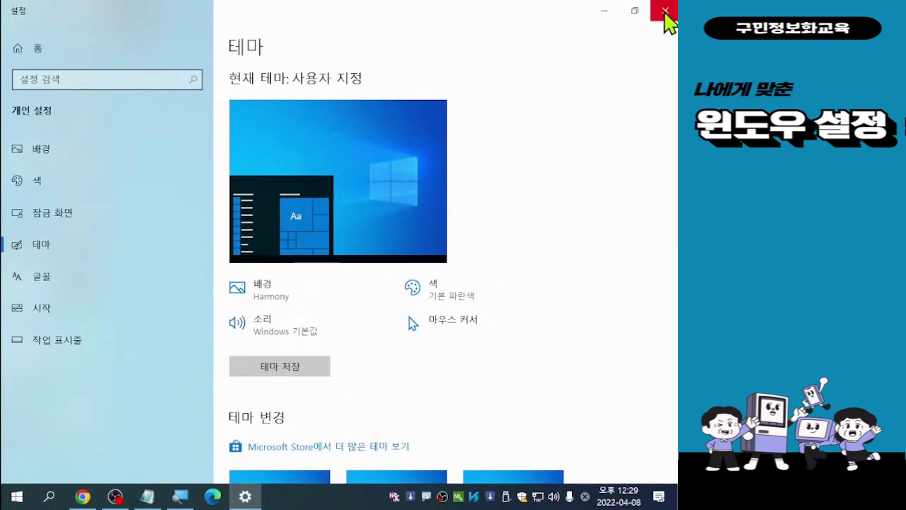
click(666, 12)
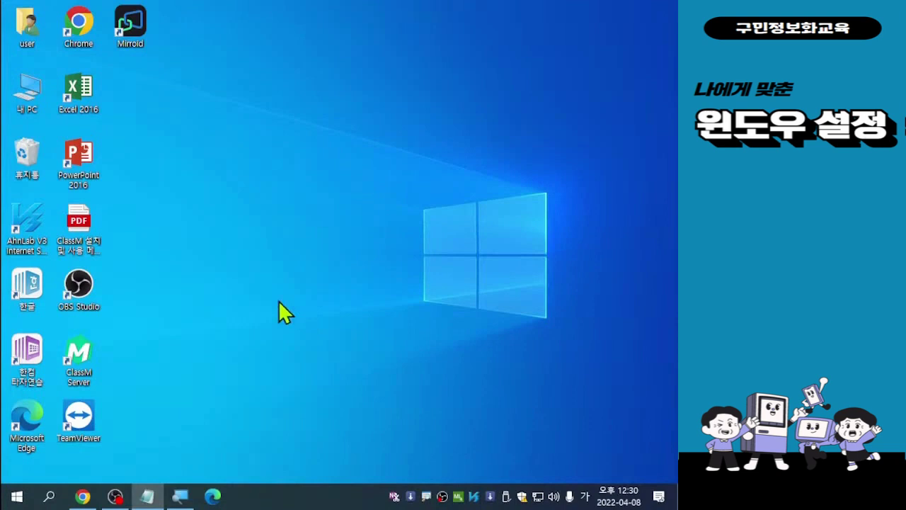
Open the main Windows settings page from the Start menu
click(15, 498)
mouse_move(6, 322)
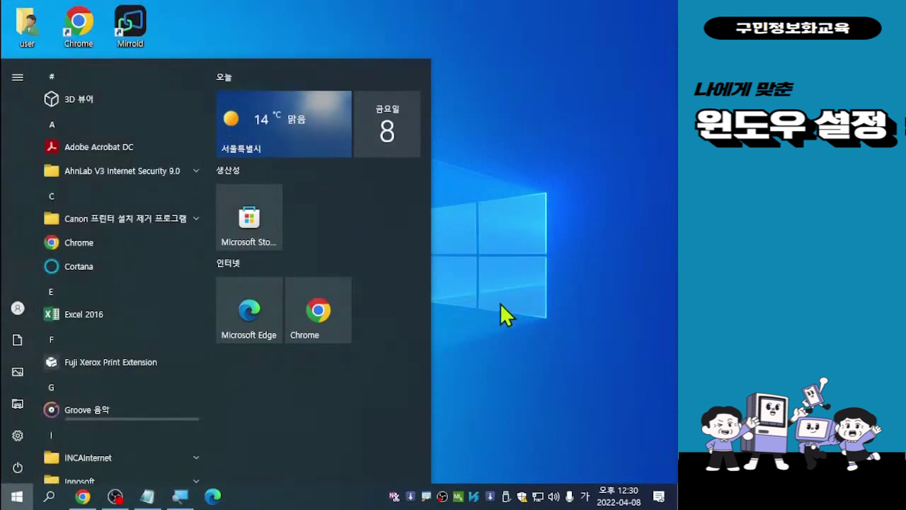
click(17, 446)
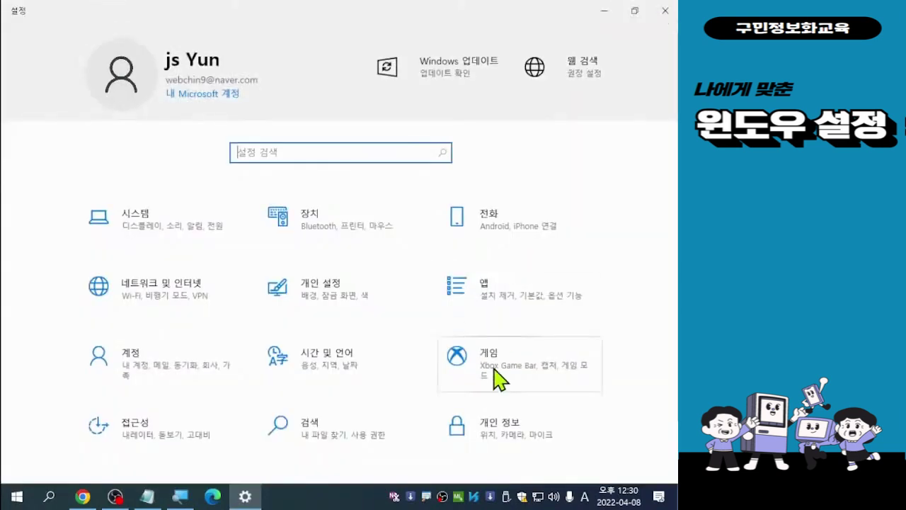
key(ctrl)
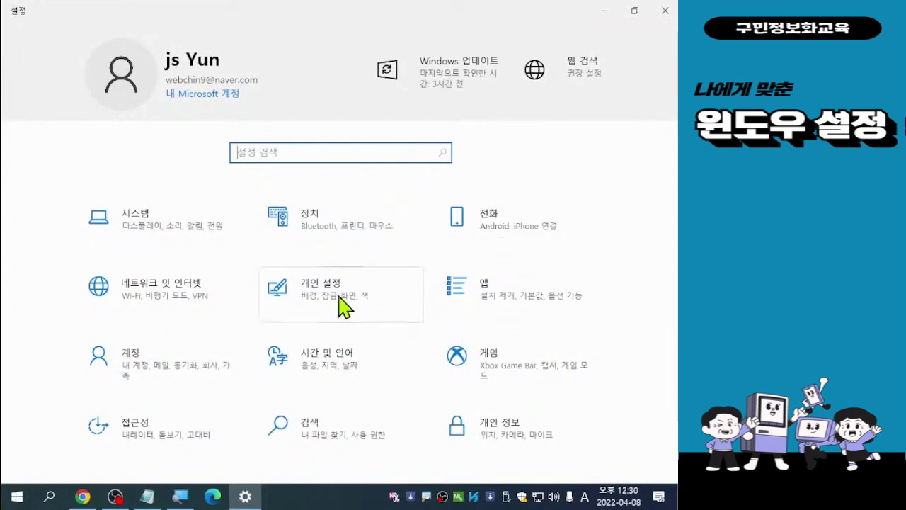